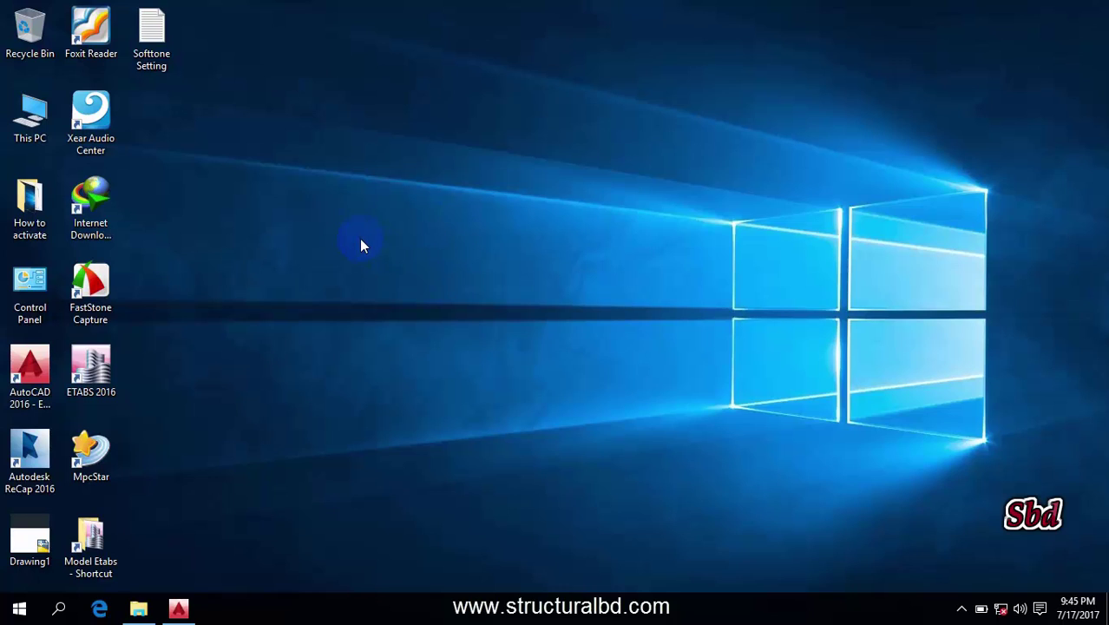
- Launch ETABS 2016 from its desktop shortcut
click(93, 384)
double_click(93, 383)
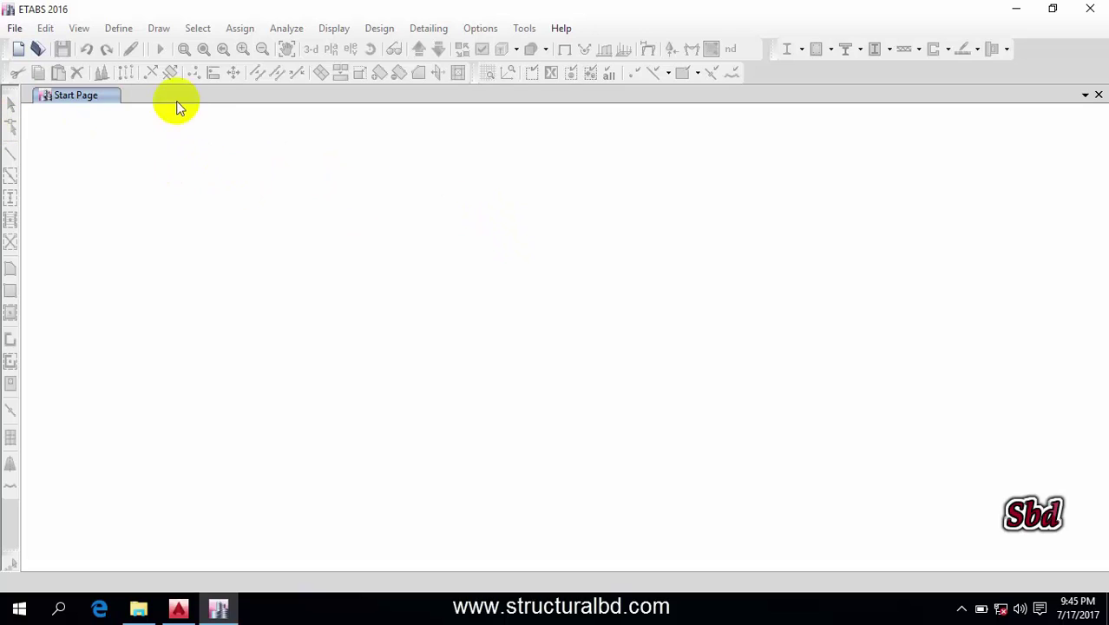
- Start a New Model with saved user defaults, review the Quick Templates grid values, then cancel
click(18, 54)
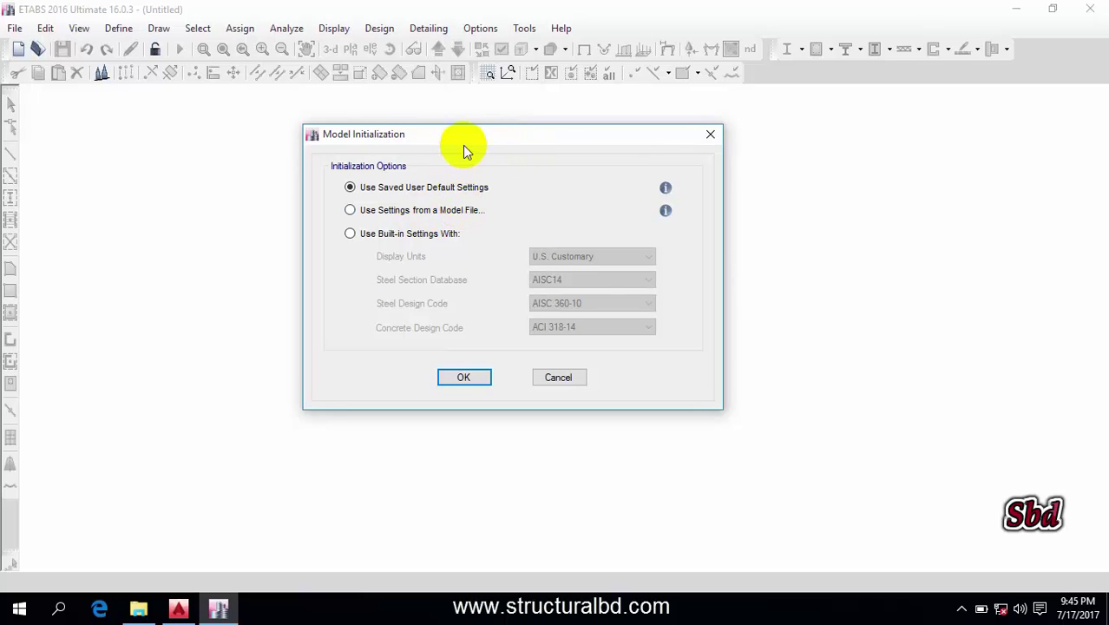
drag(463, 145, 420, 144)
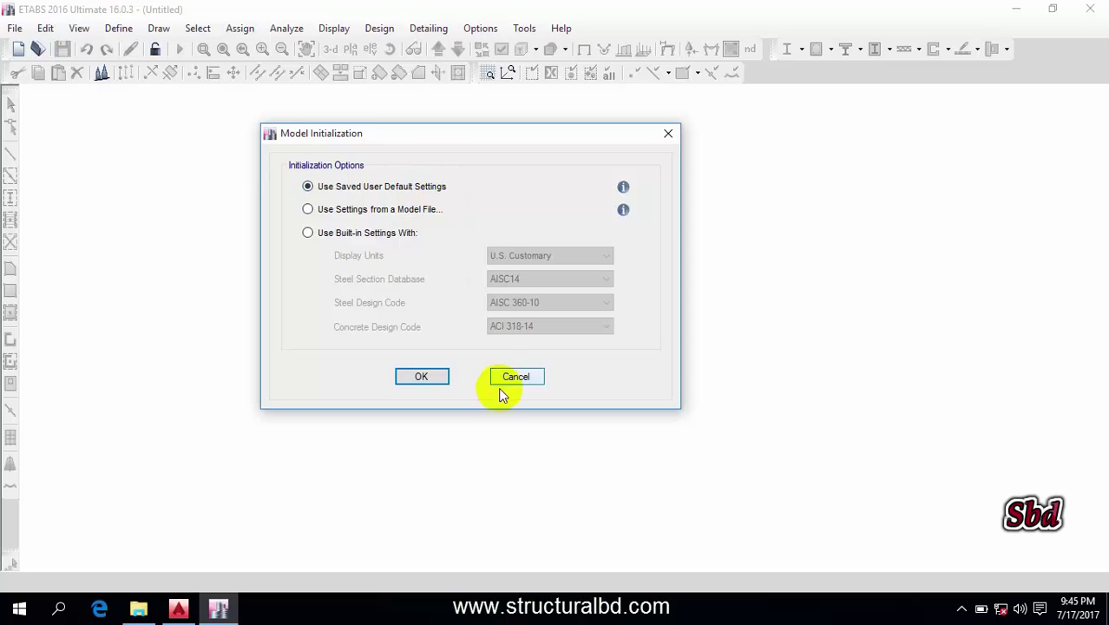
click(426, 378)
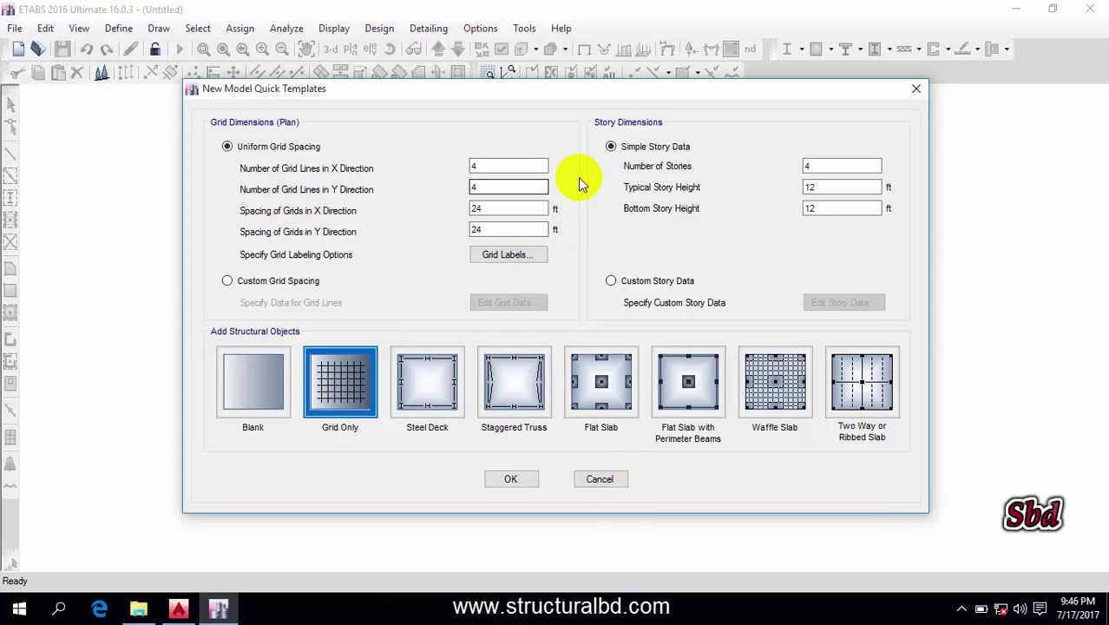
click(529, 206)
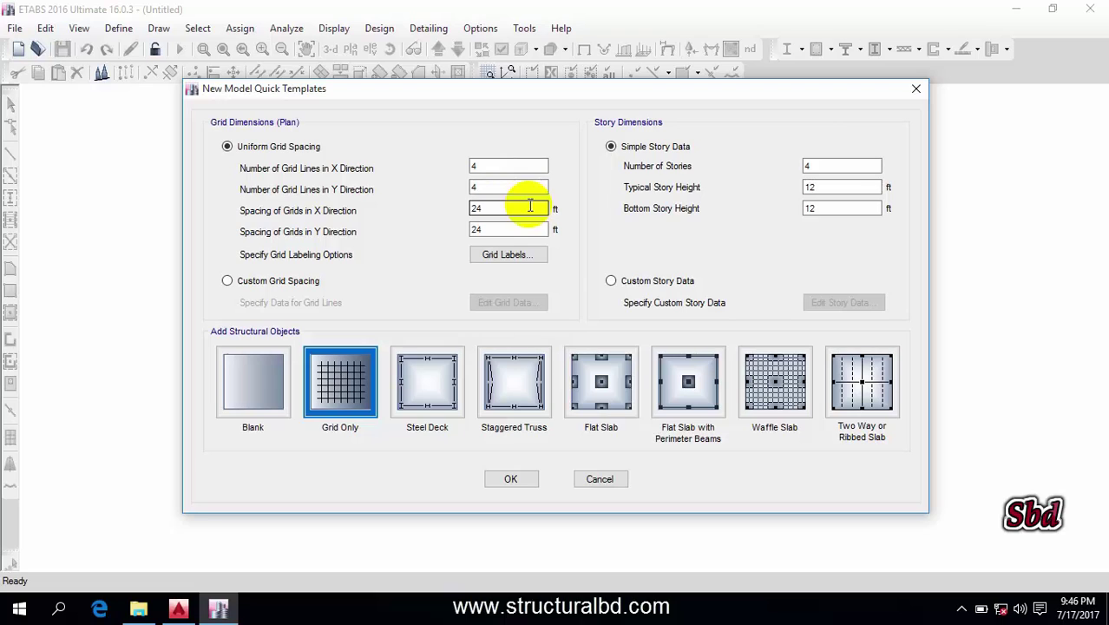
click(534, 187)
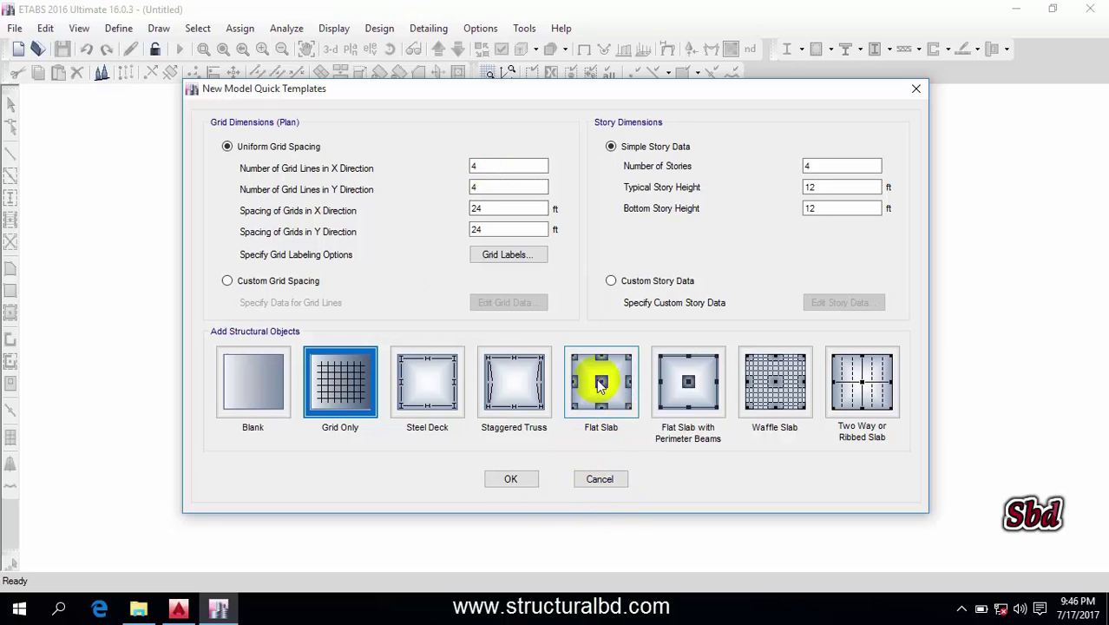
click(603, 481)
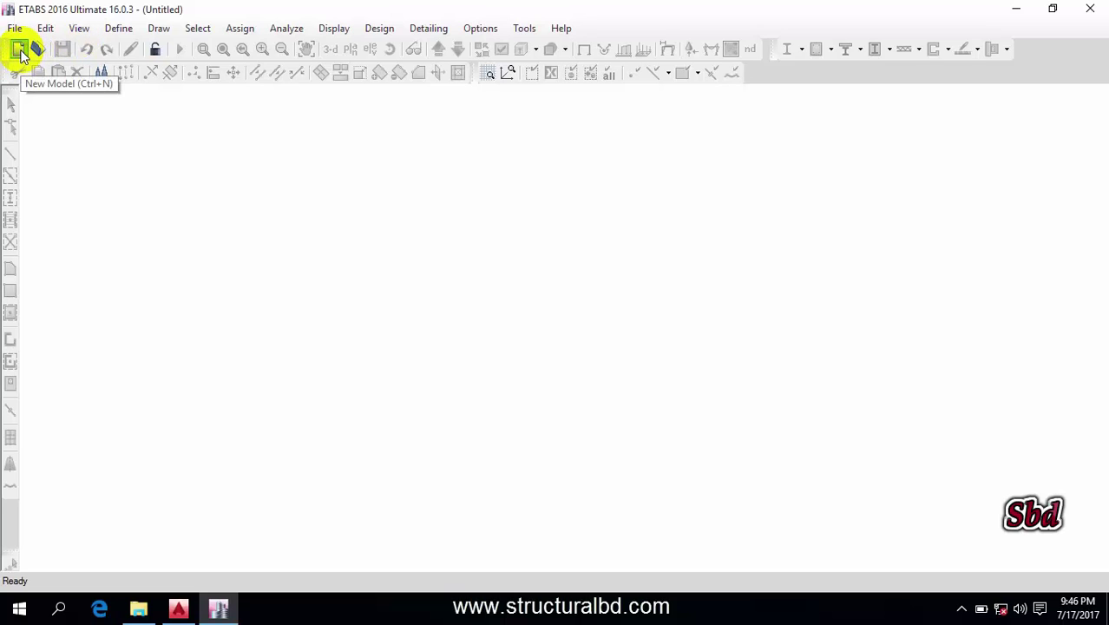
click(19, 52)
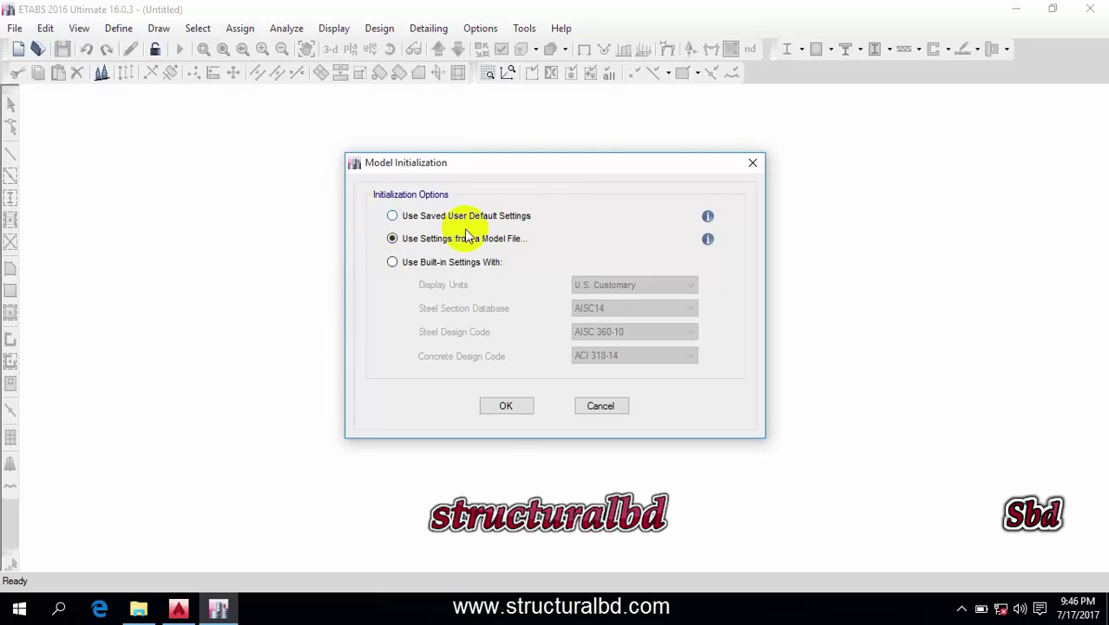
click(423, 268)
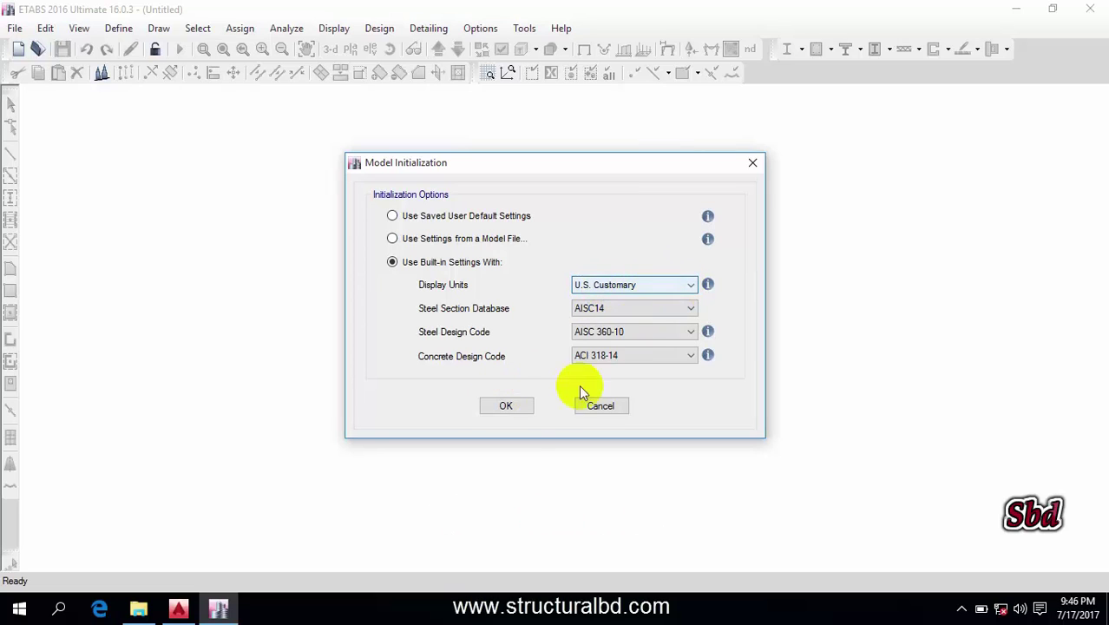
click(506, 406)
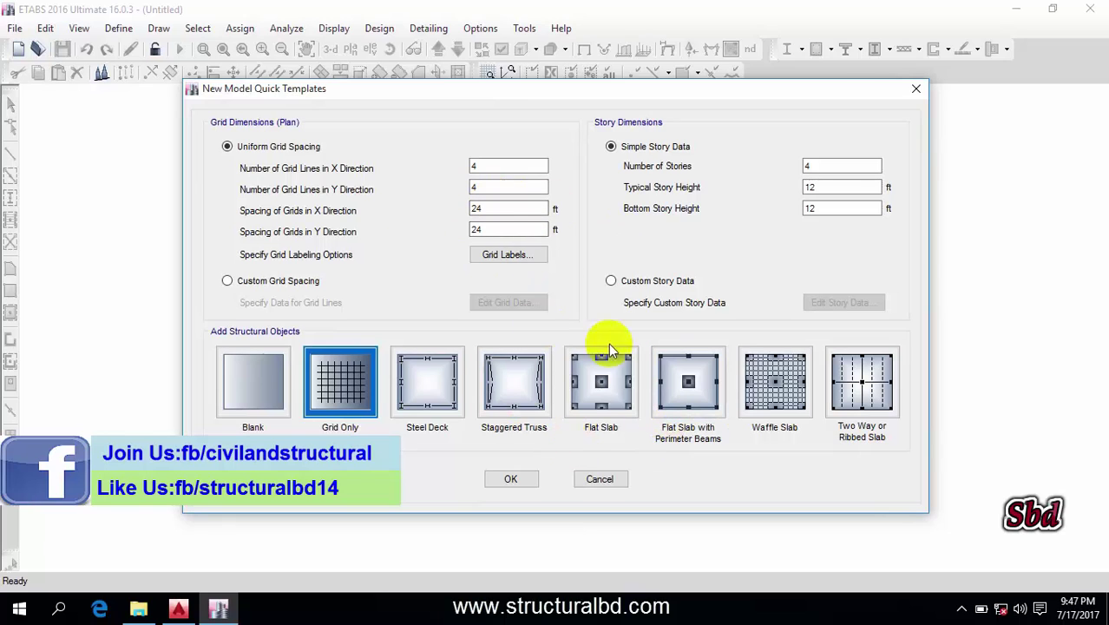
click(609, 489)
click(19, 54)
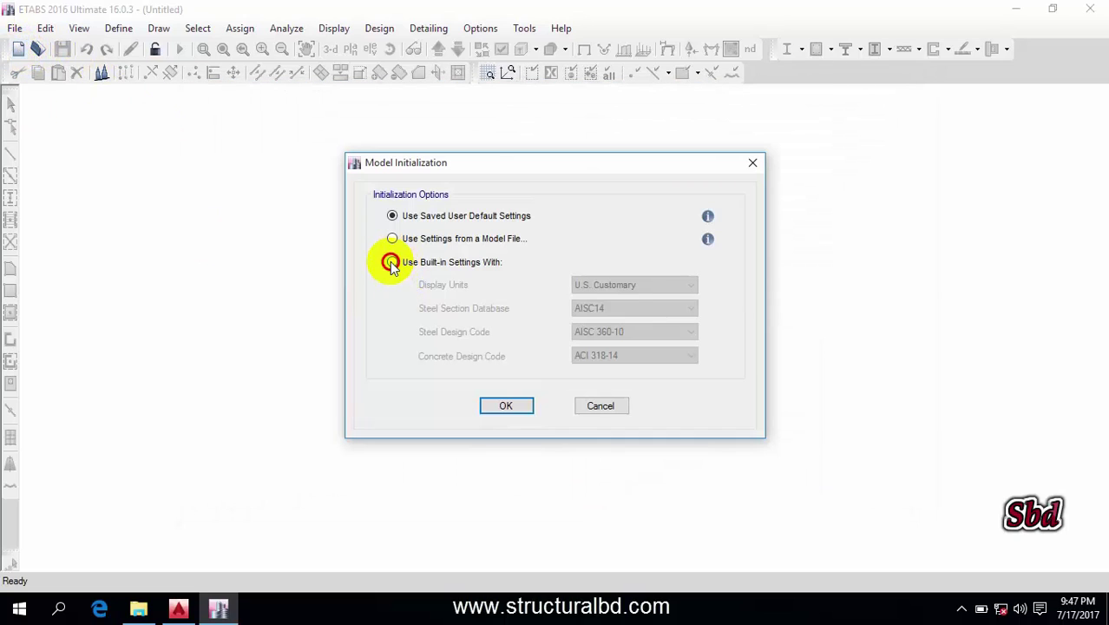
click(390, 263)
click(646, 284)
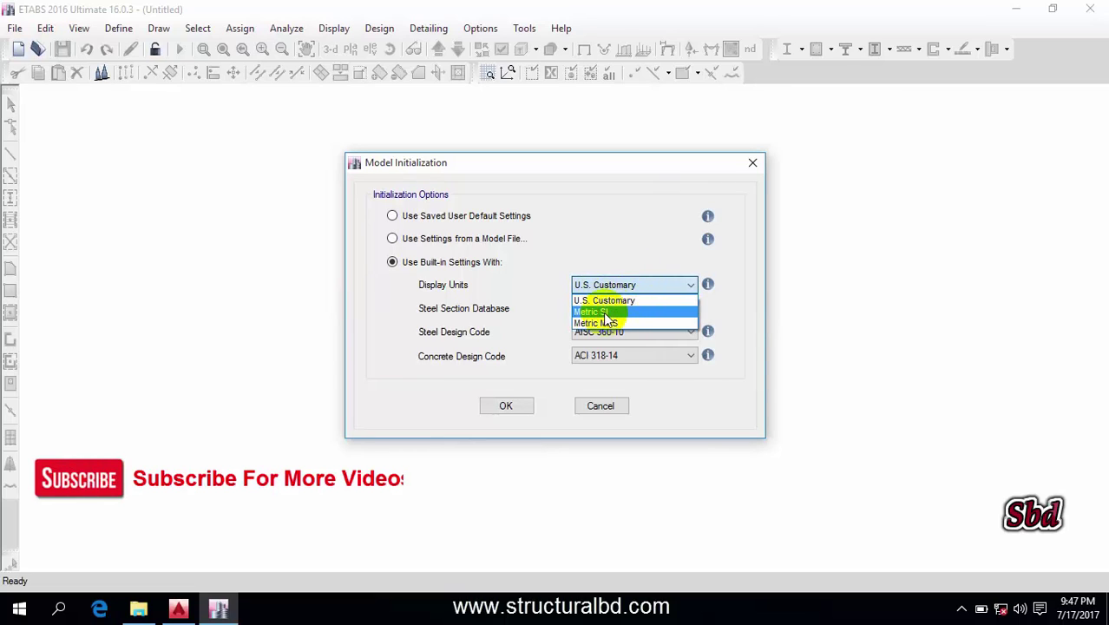
click(604, 312)
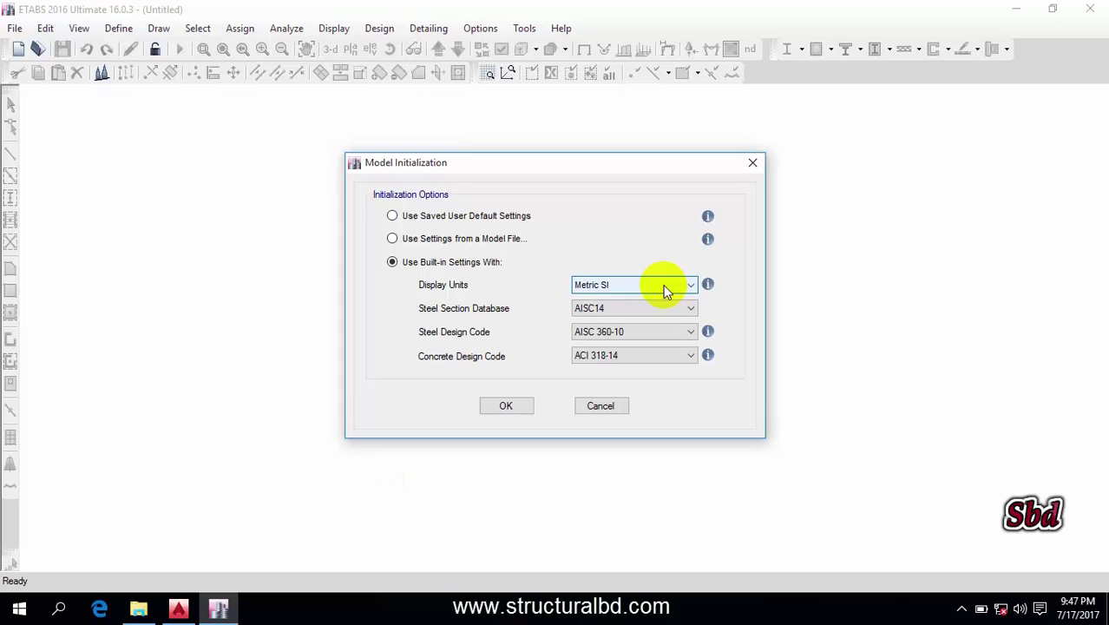
click(508, 407)
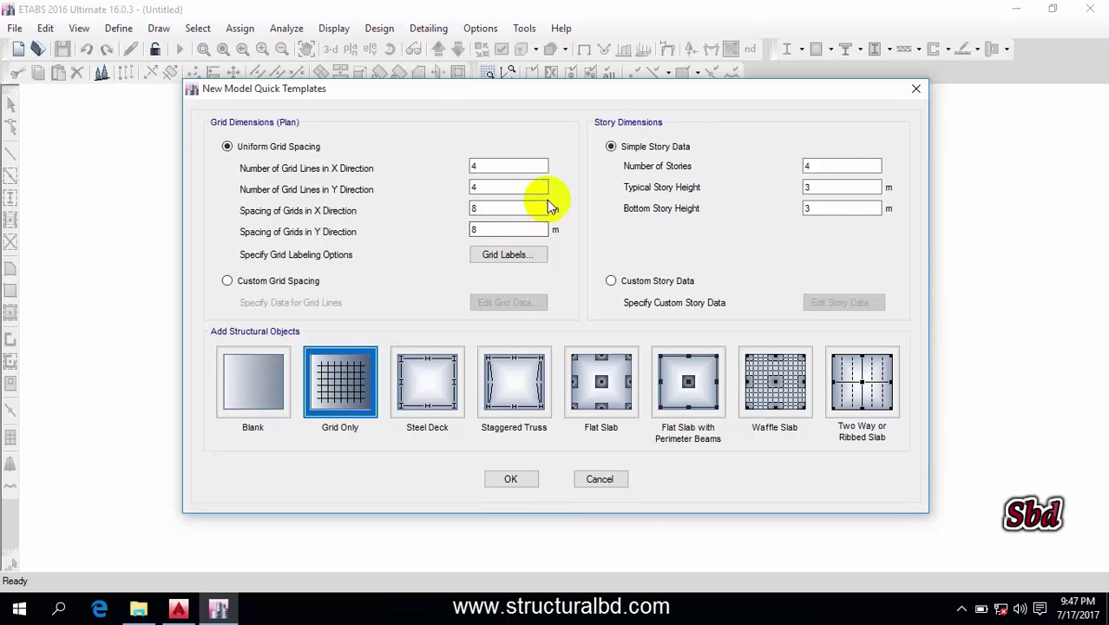
click(597, 479)
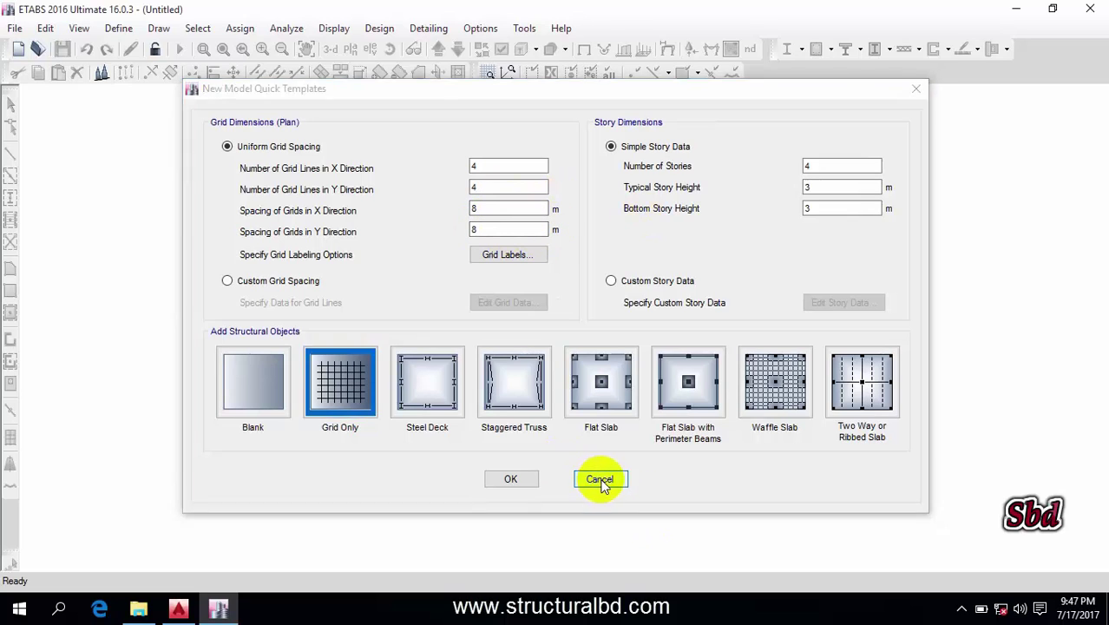
- Start a new model that takes its settings from an existing model file
click(22, 49)
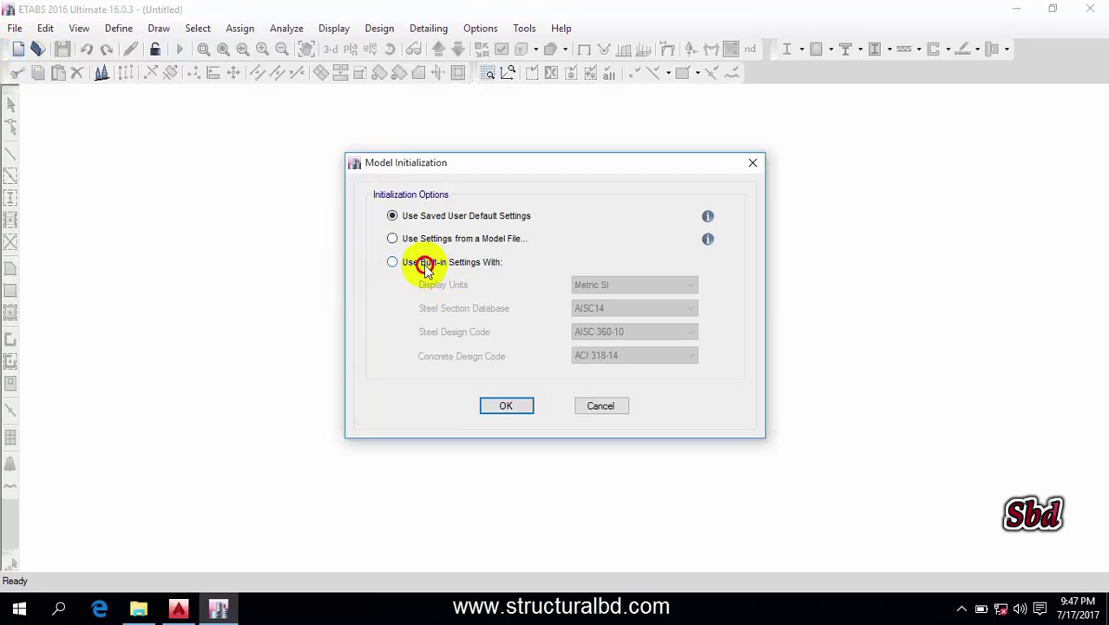
click(425, 266)
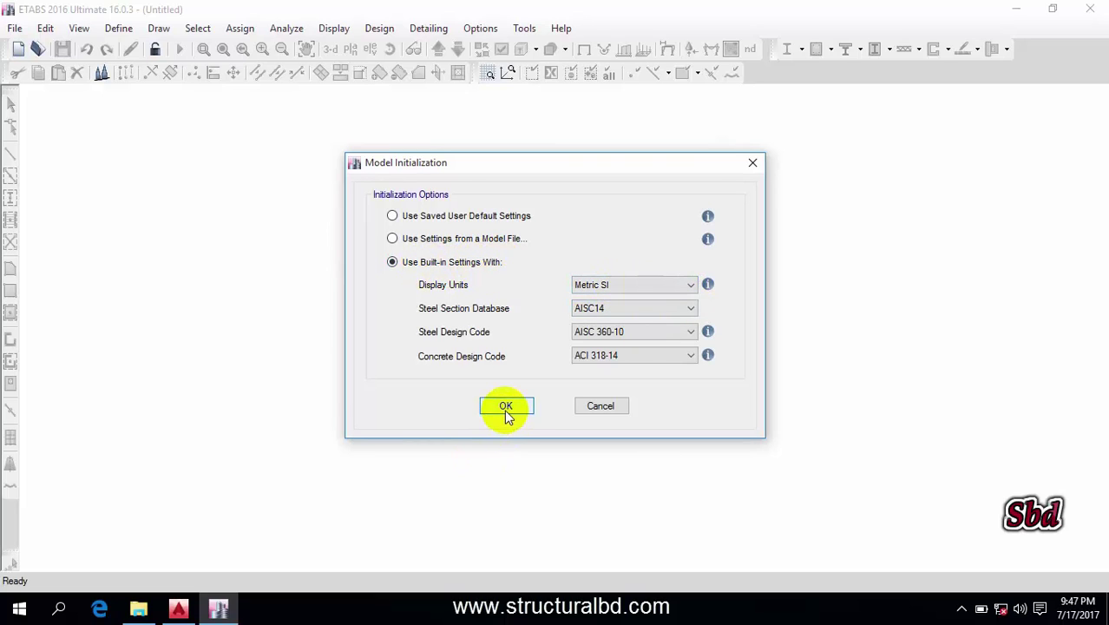
click(429, 243)
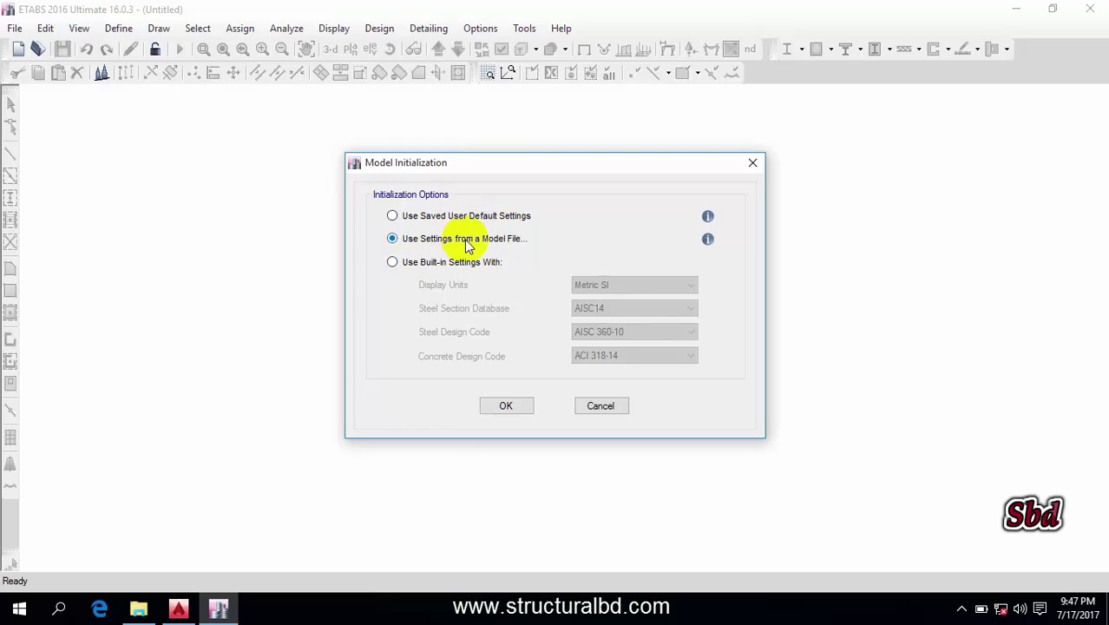
click(509, 407)
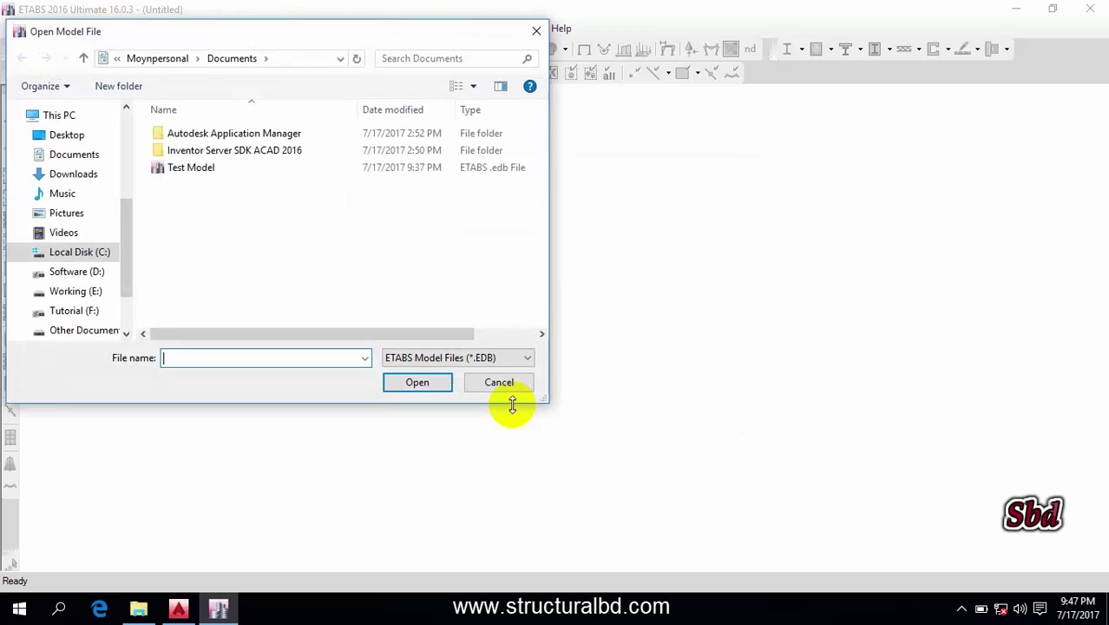
- Use Sample Model from the Desktop's Model Etabs folder and create the Grid Only model
drag(224, 40, 413, 45)
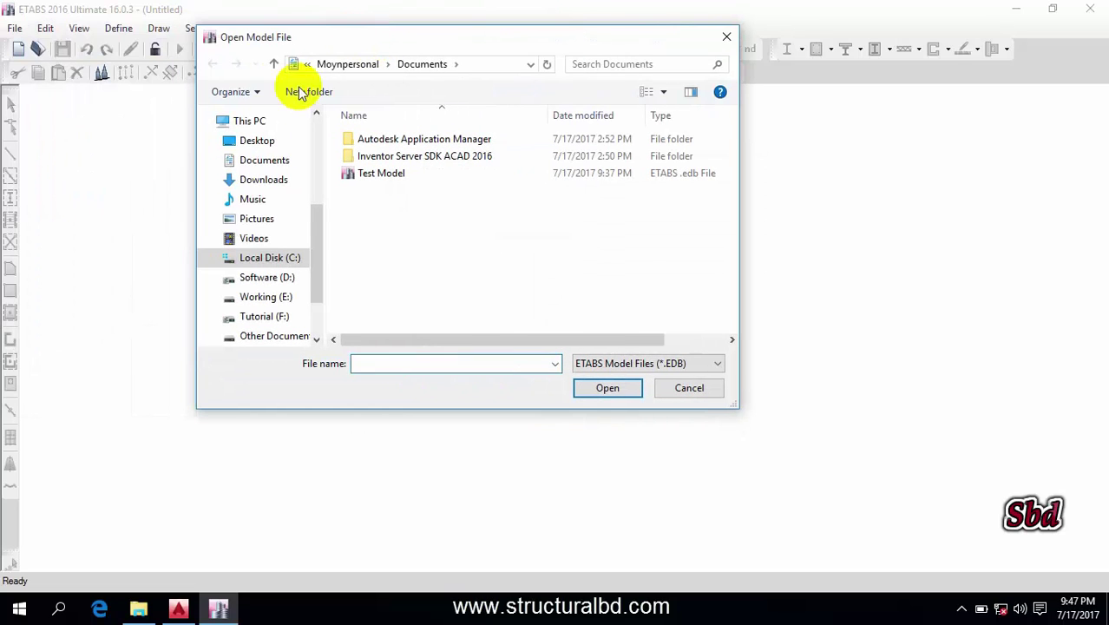
click(260, 143)
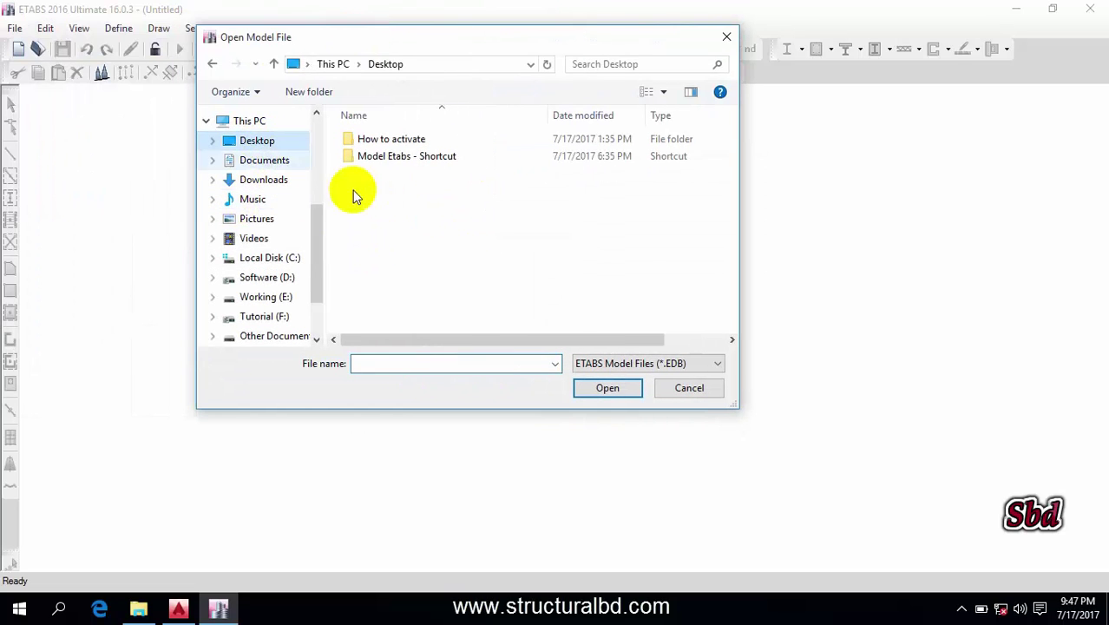
double_click(389, 157)
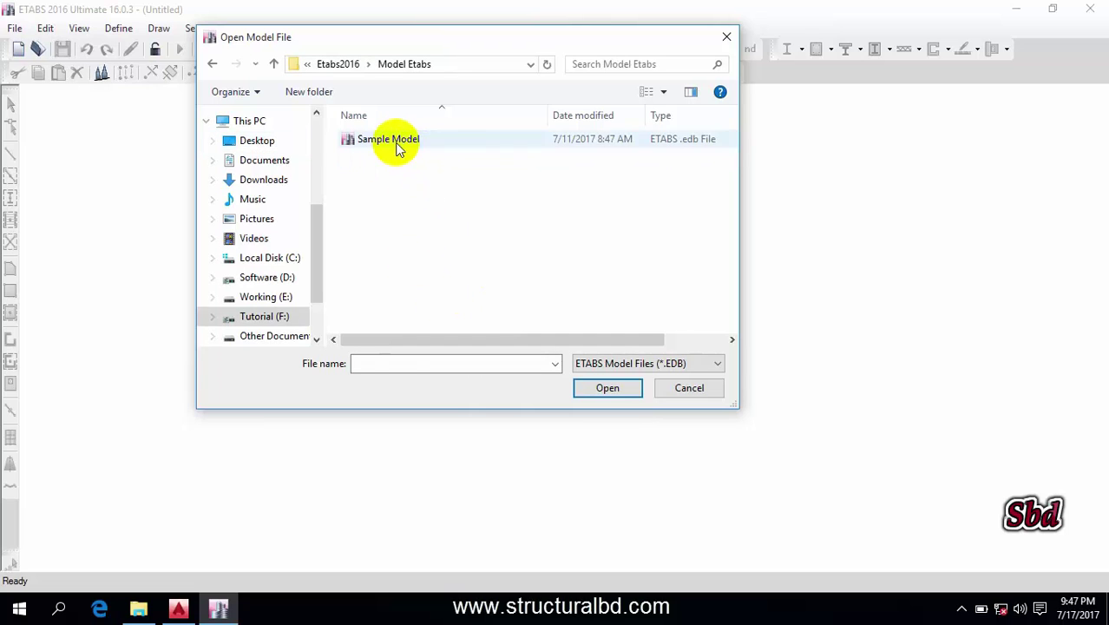
click(392, 143)
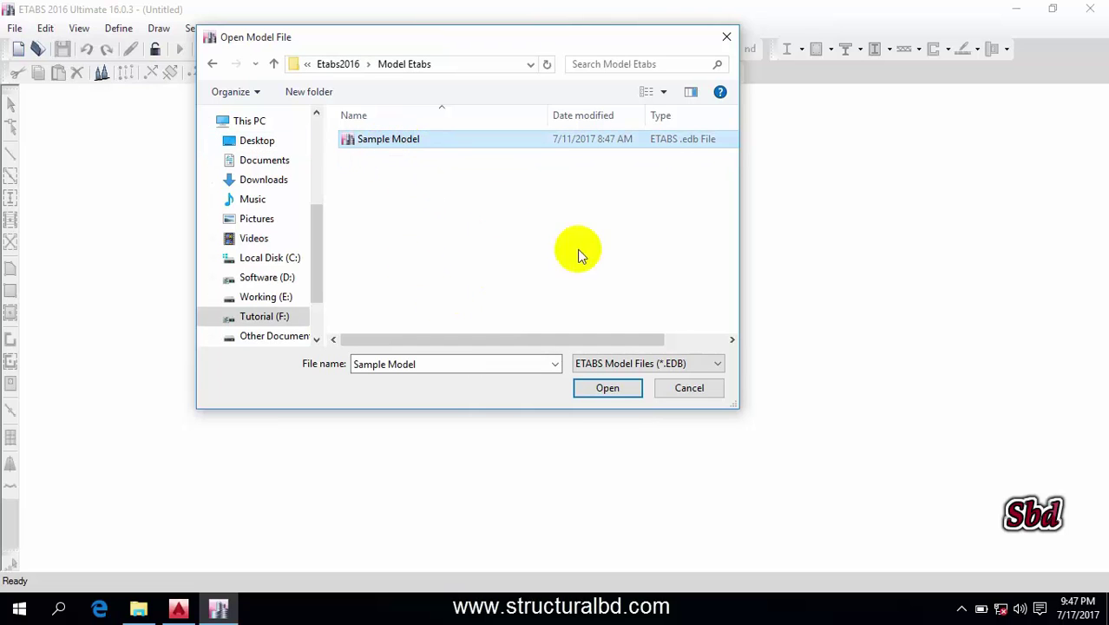
click(608, 387)
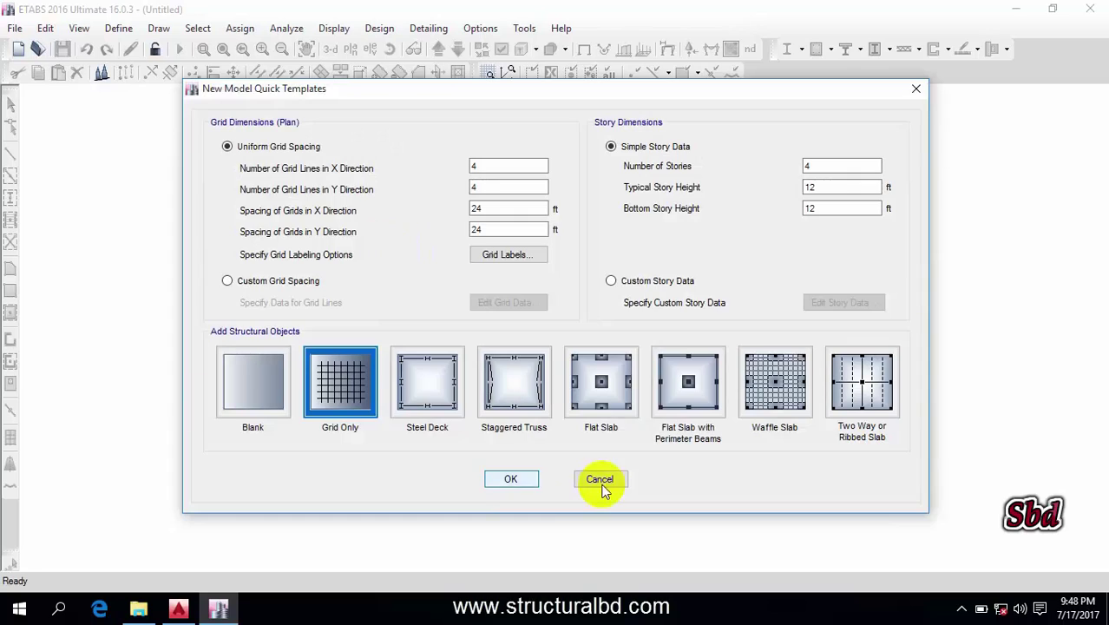
click(514, 478)
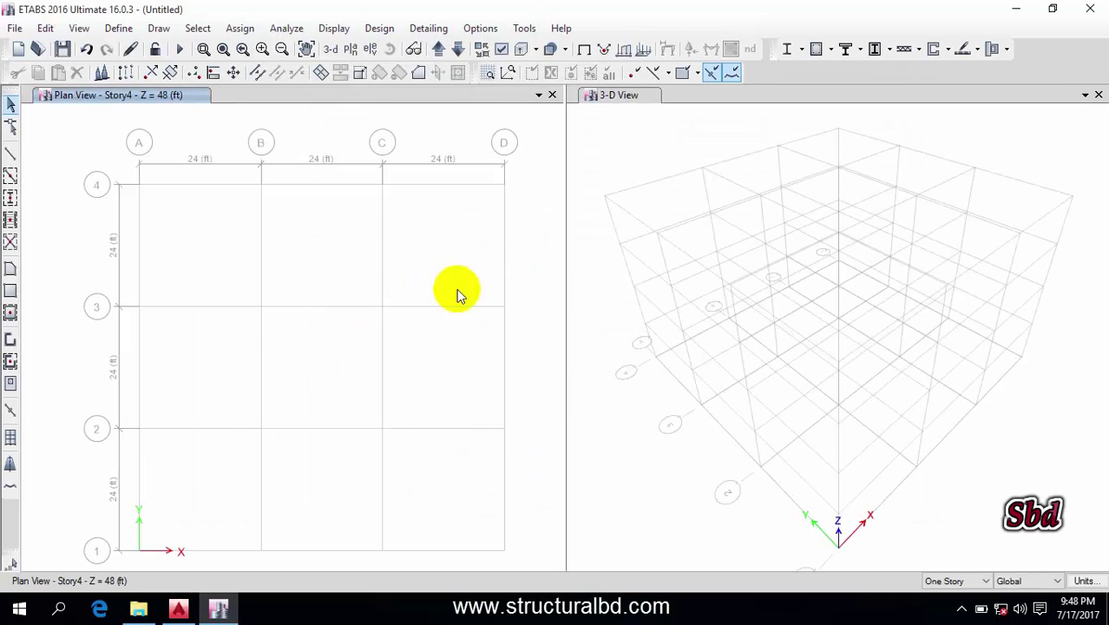
- Browse the frame section properties, including GB12X18, then close the list
click(118, 30)
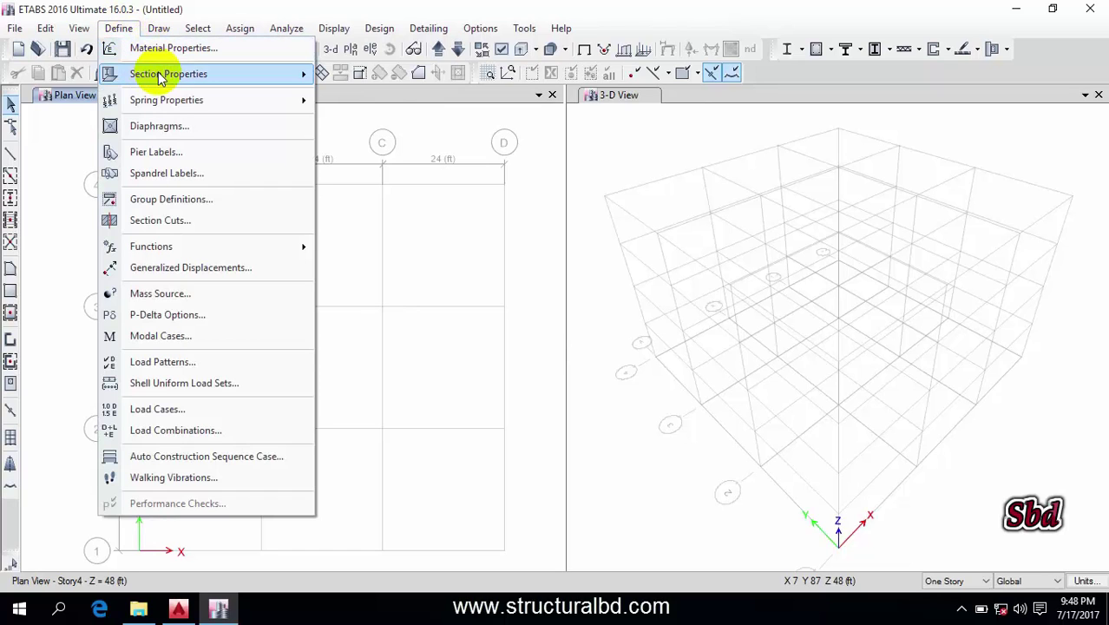
mouse_move(161, 73)
click(371, 76)
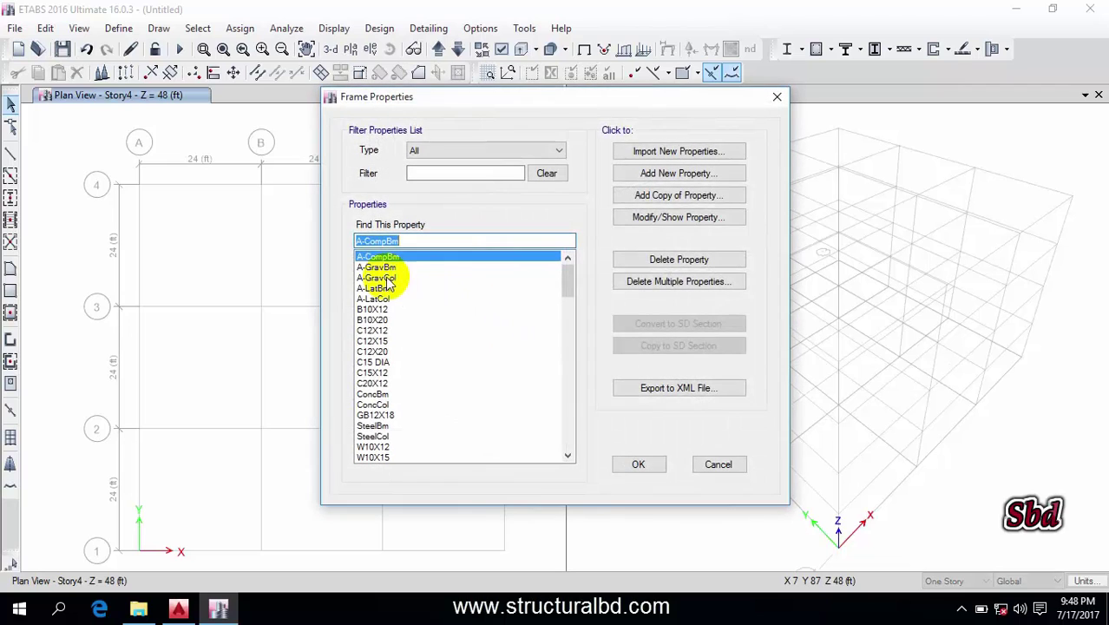
drag(392, 328, 438, 360)
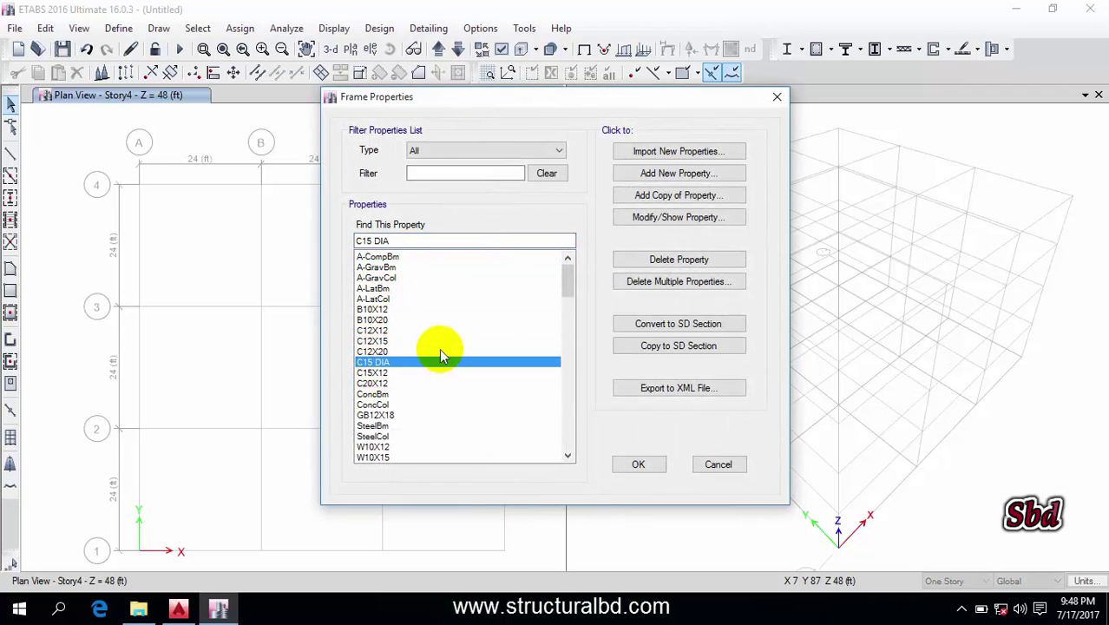
scroll(408, 347, down, 2)
click(386, 352)
scroll(386, 360, down, 12)
scroll(386, 364, down, 10)
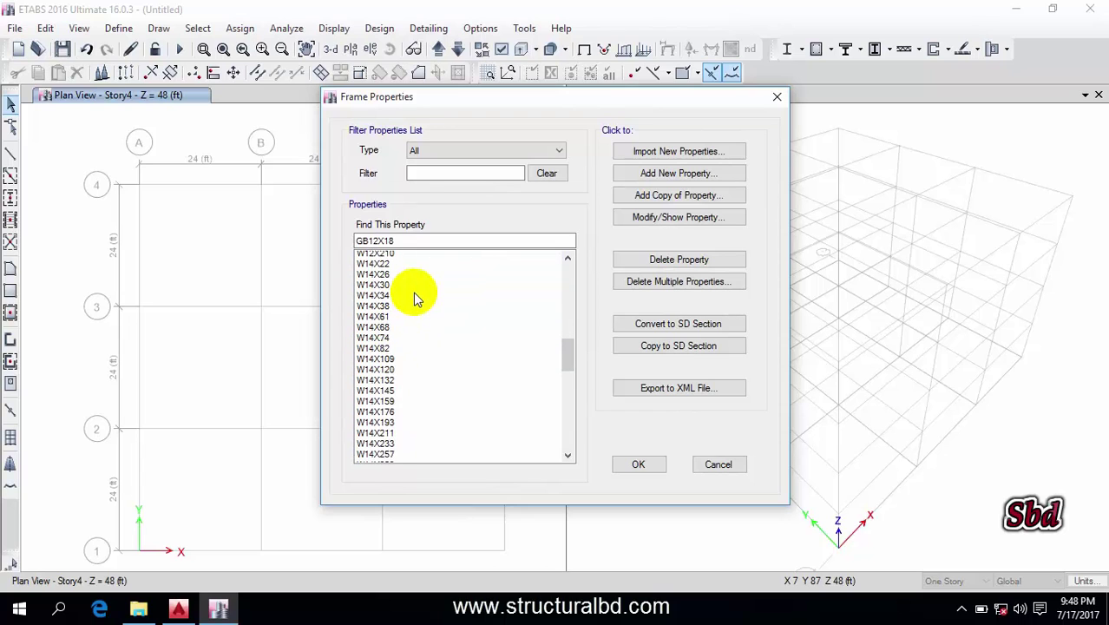
scroll(381, 364, down, 10)
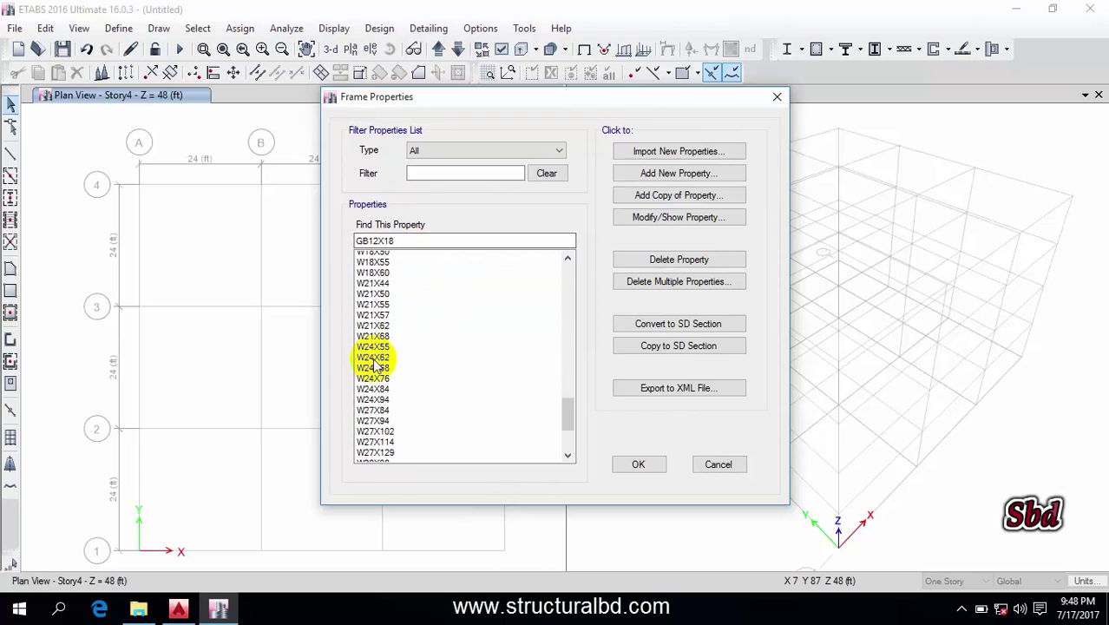
scroll(409, 285, up, 9)
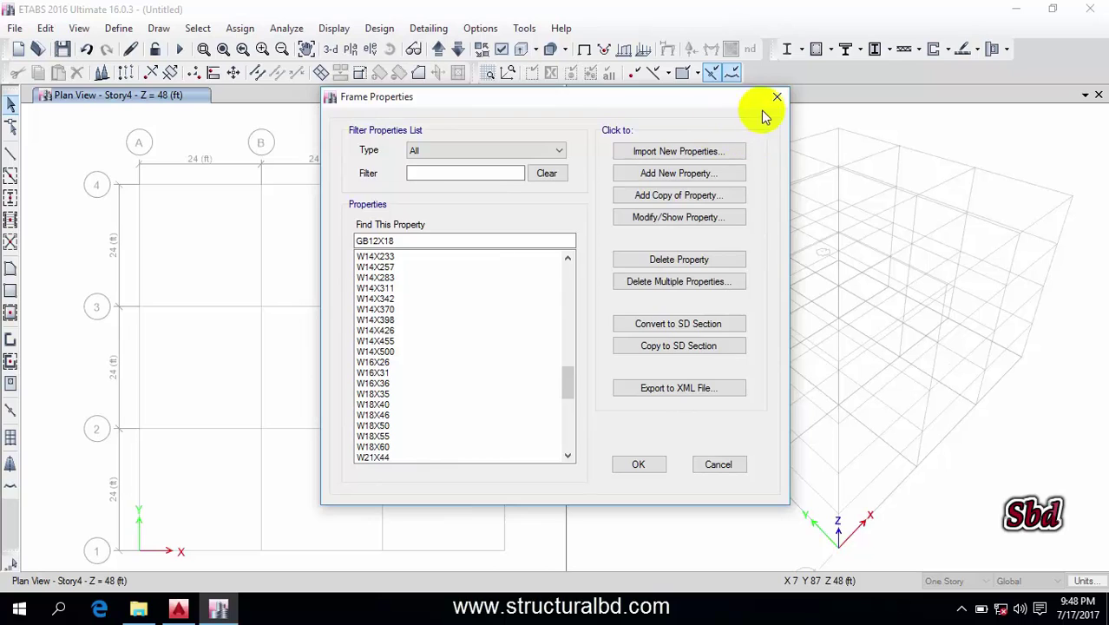
click(777, 96)
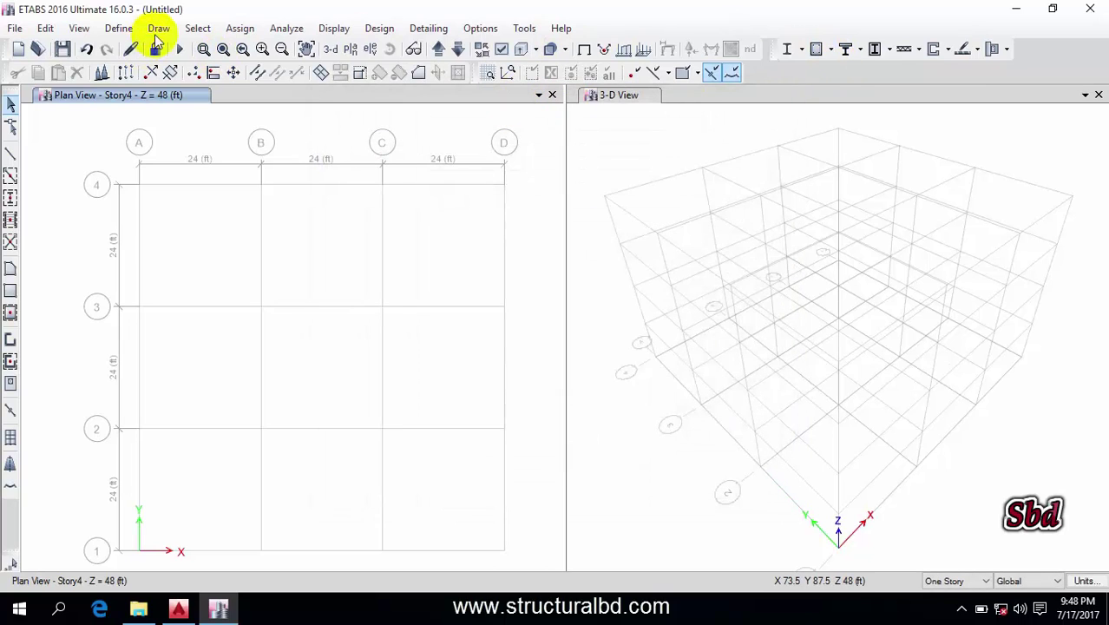
- Review slab sections S5, S6 and S9, then cancel Slab Properties without changes
click(118, 27)
mouse_move(226, 74)
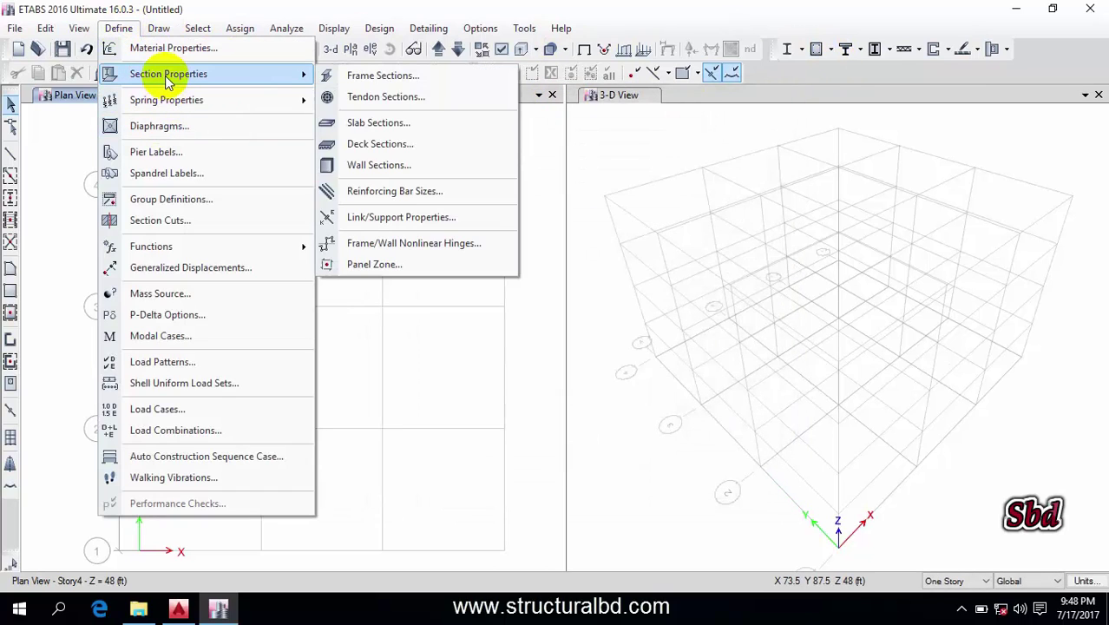
click(368, 121)
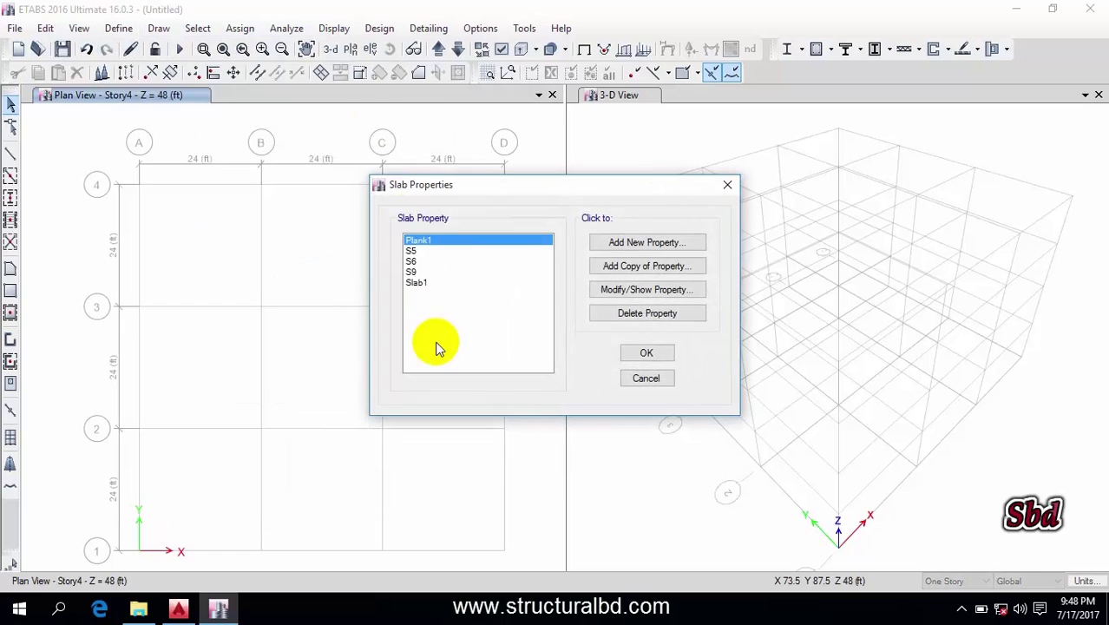
click(413, 251)
click(412, 261)
click(413, 271)
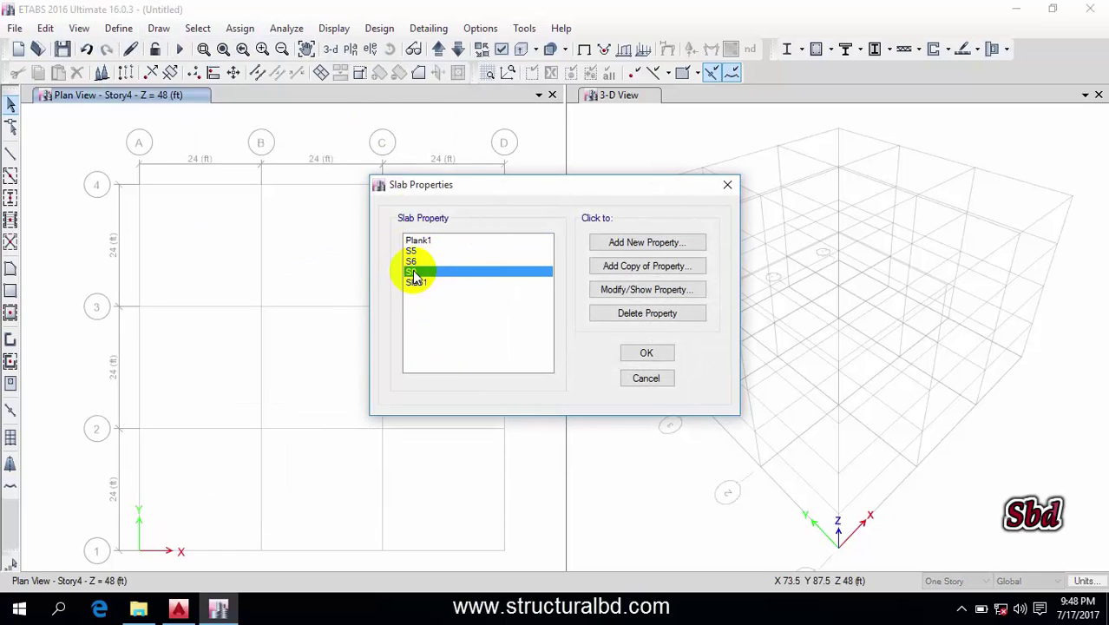
click(414, 251)
click(413, 262)
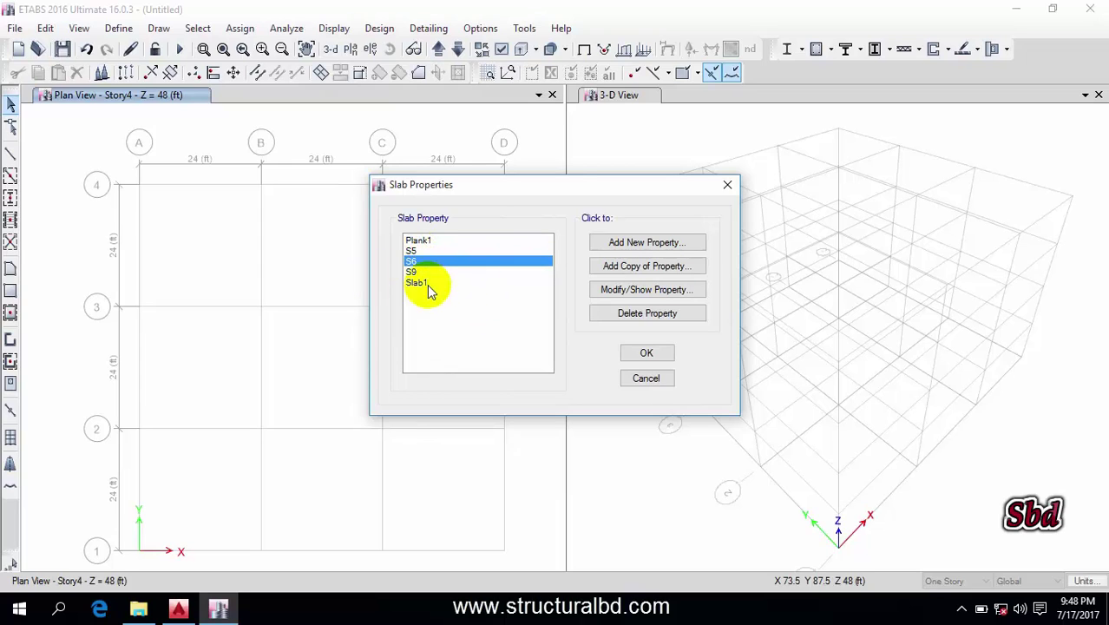
drag(512, 183, 427, 175)
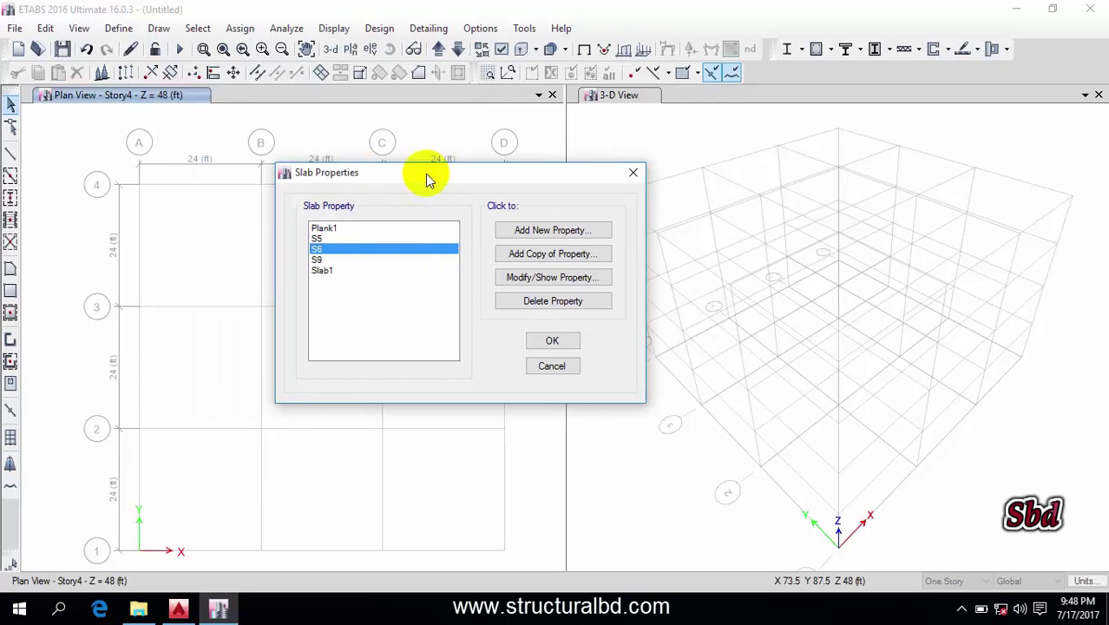
click(552, 366)
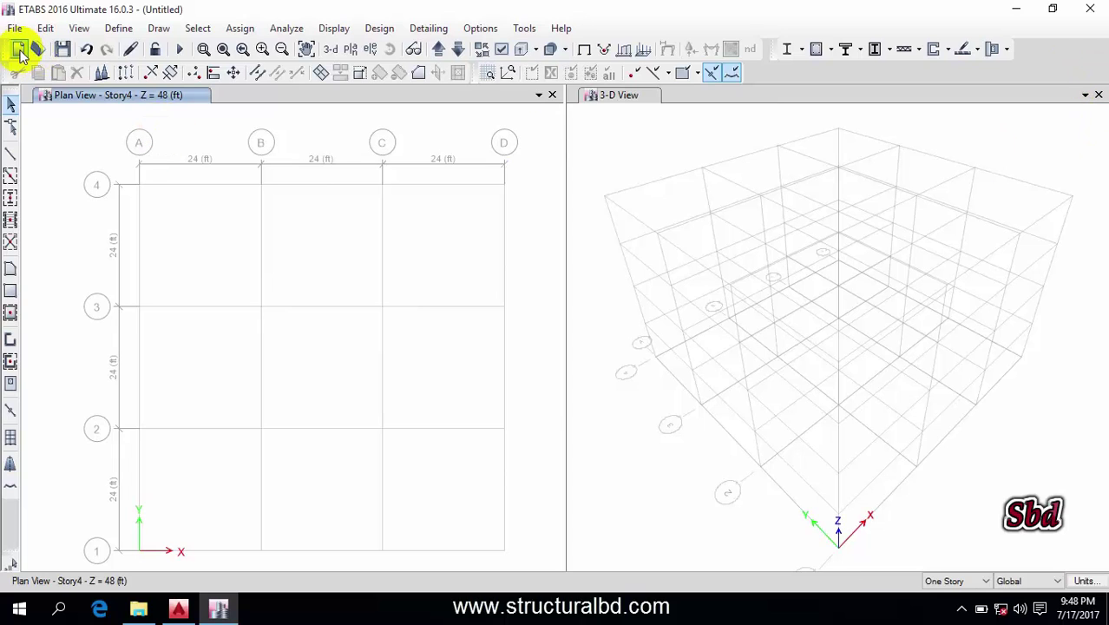
- Start a new model using built-in settings with U.S. Customary display units
click(19, 50)
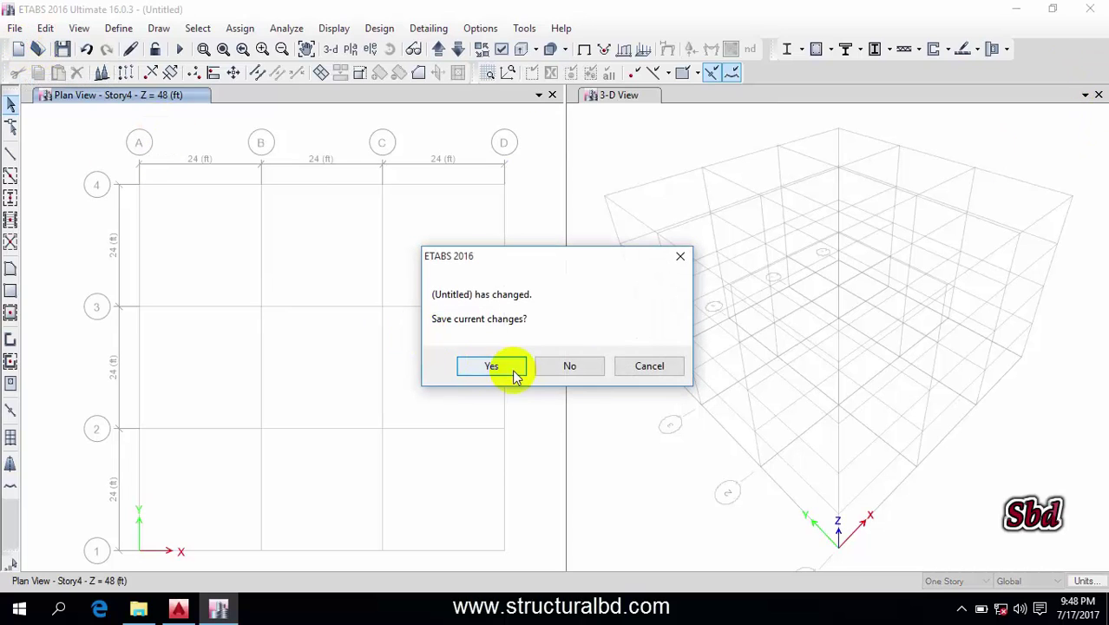
click(570, 364)
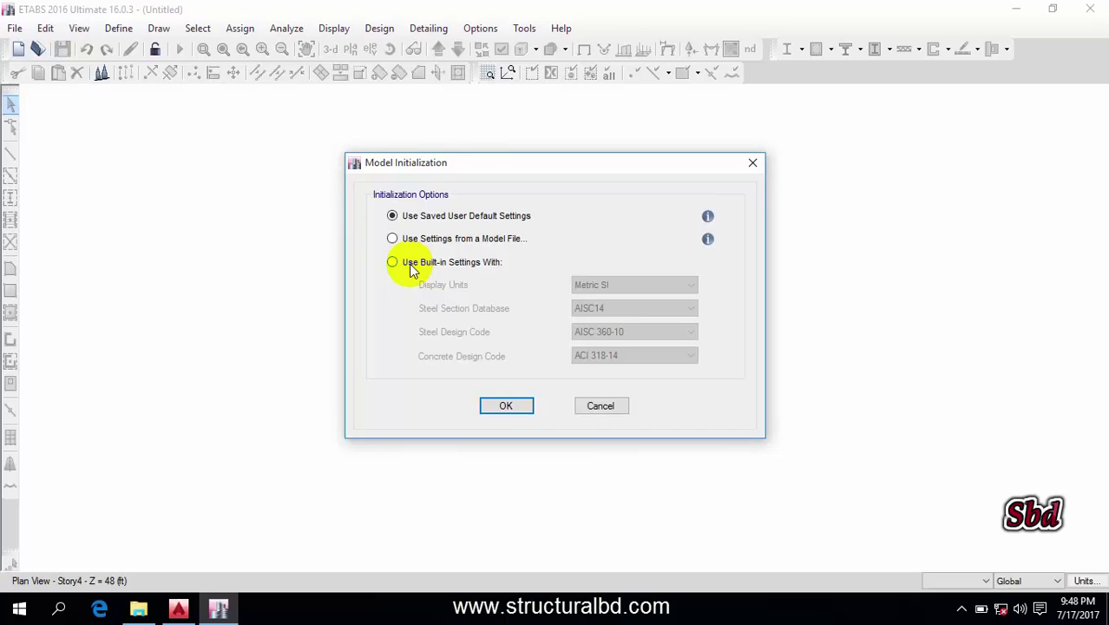
click(411, 265)
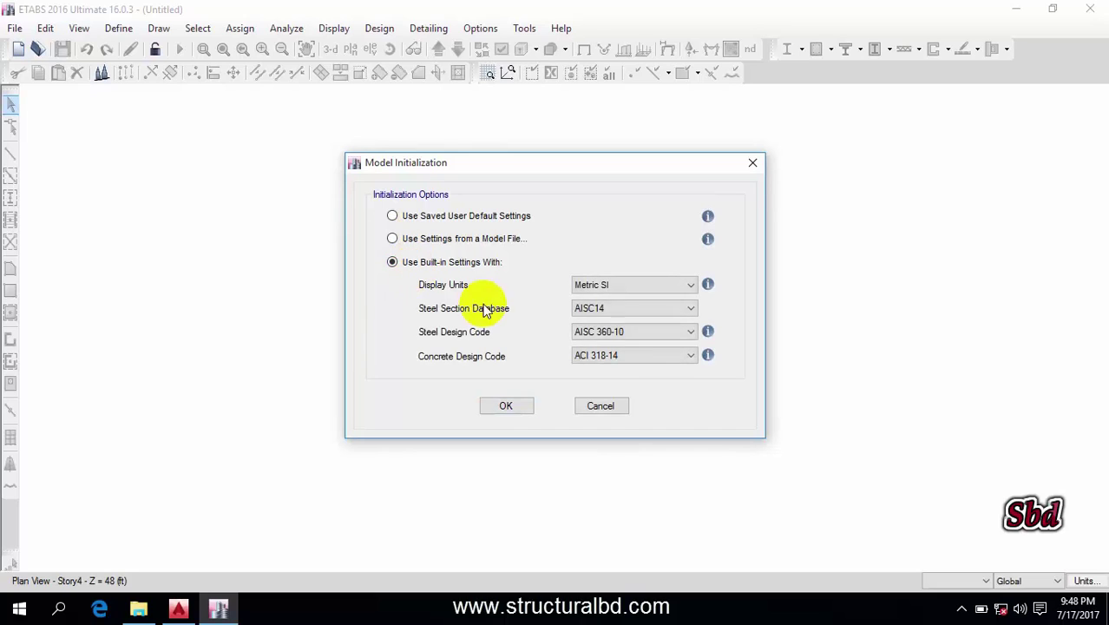
click(619, 286)
click(599, 301)
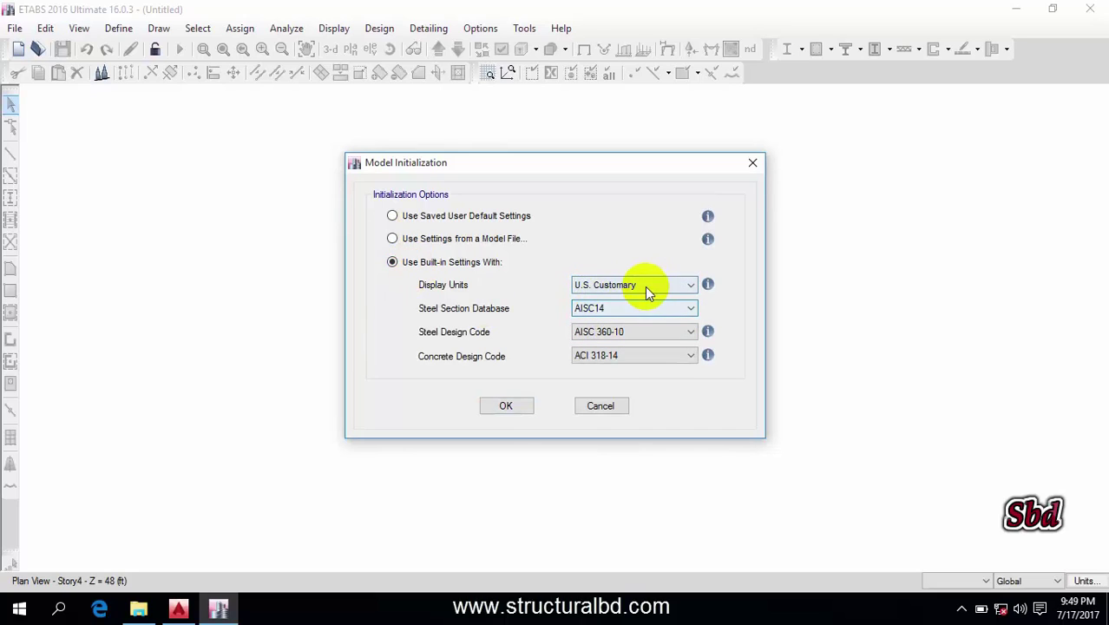
click(503, 405)
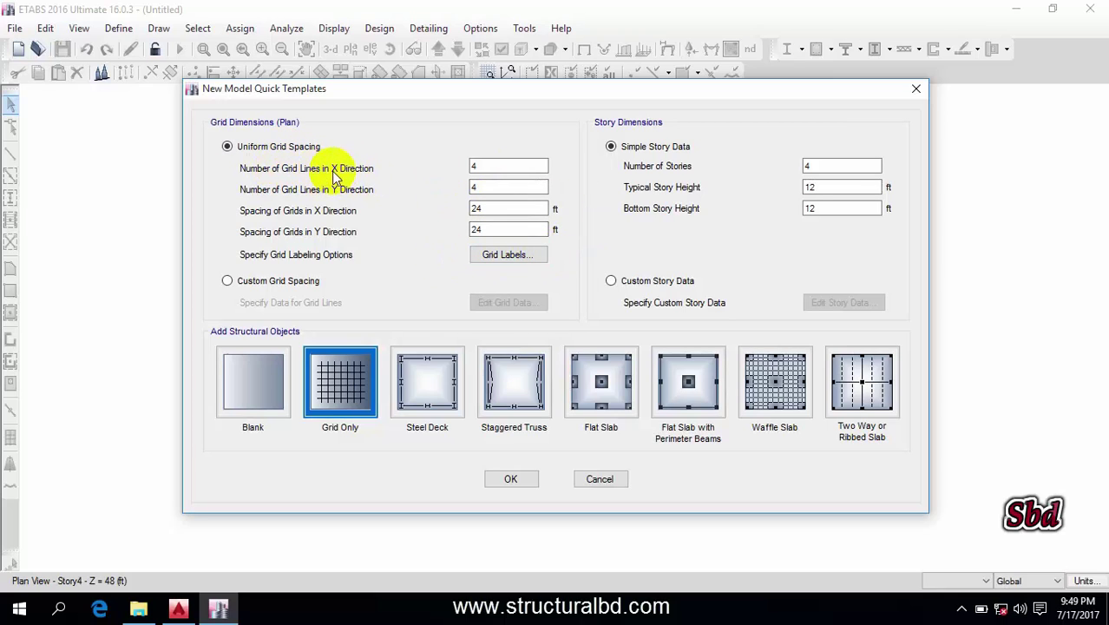
- Review the grid line count, 24 ft X spacing and story values, then open Grid Labels
click(518, 168)
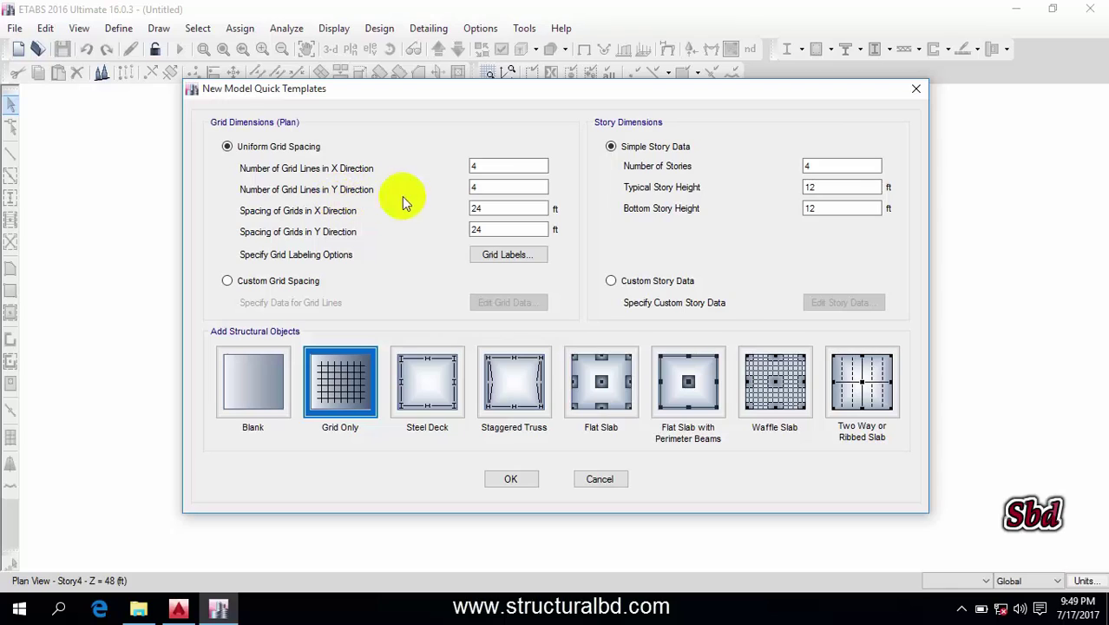
click(497, 210)
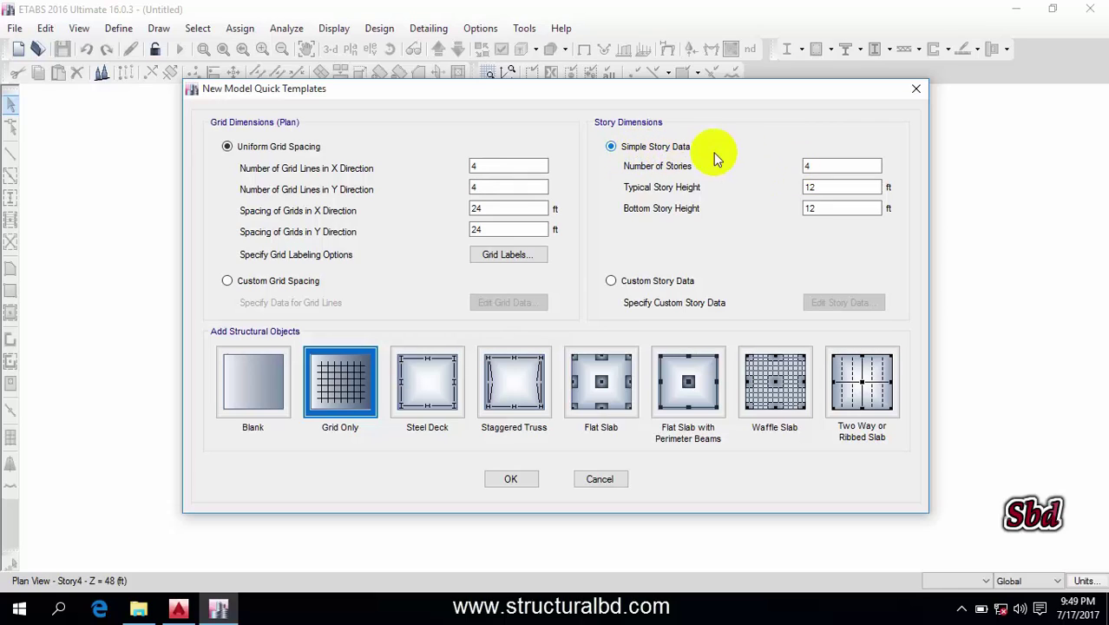
click(826, 166)
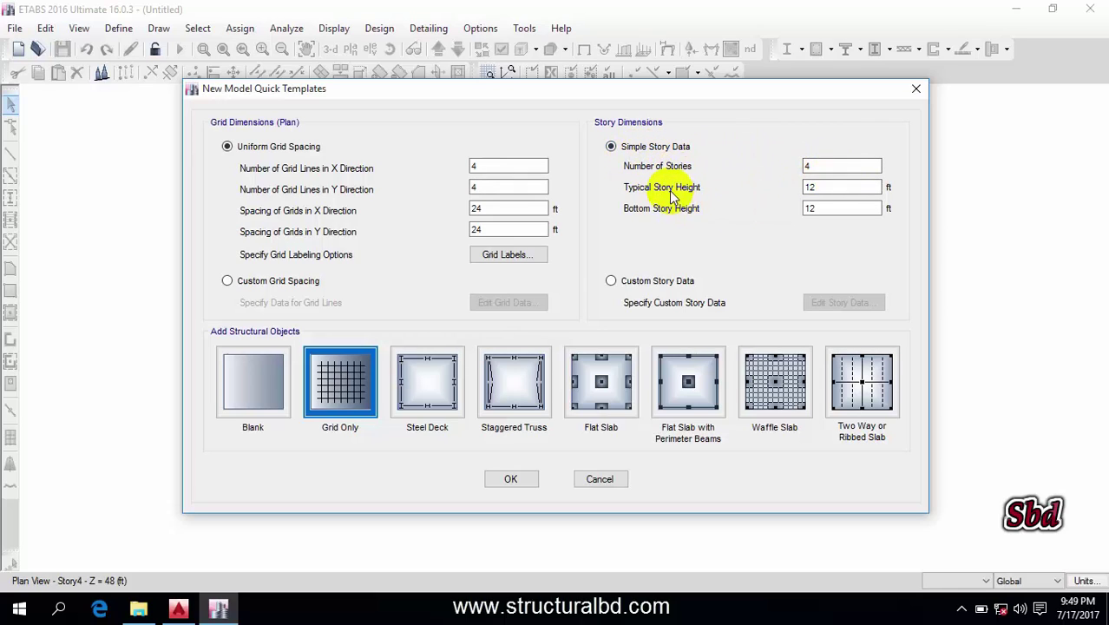
click(822, 212)
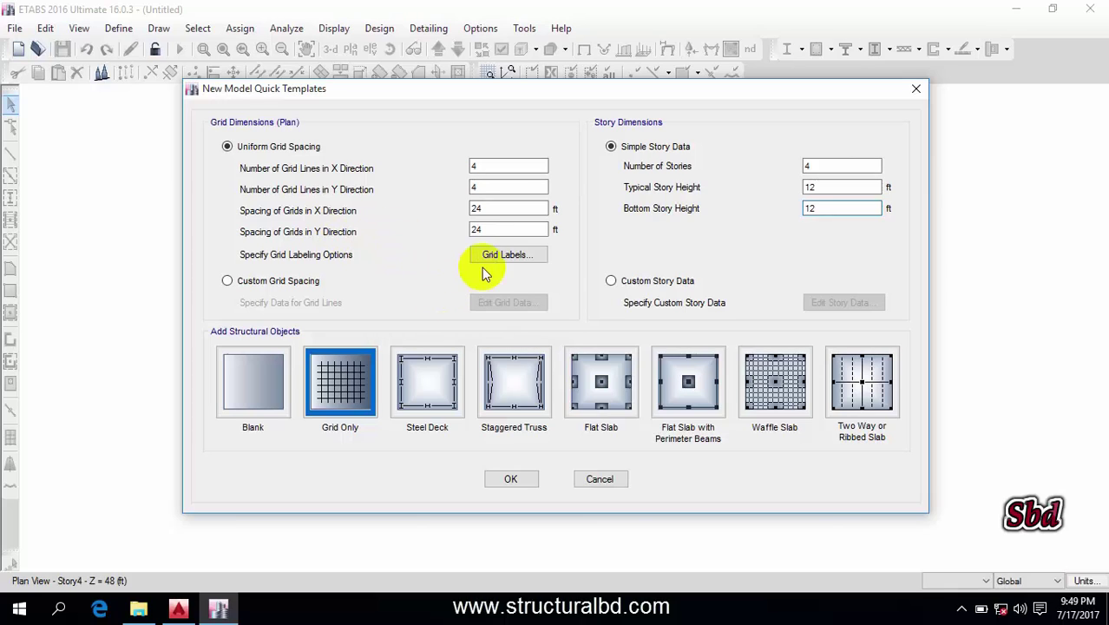
click(514, 255)
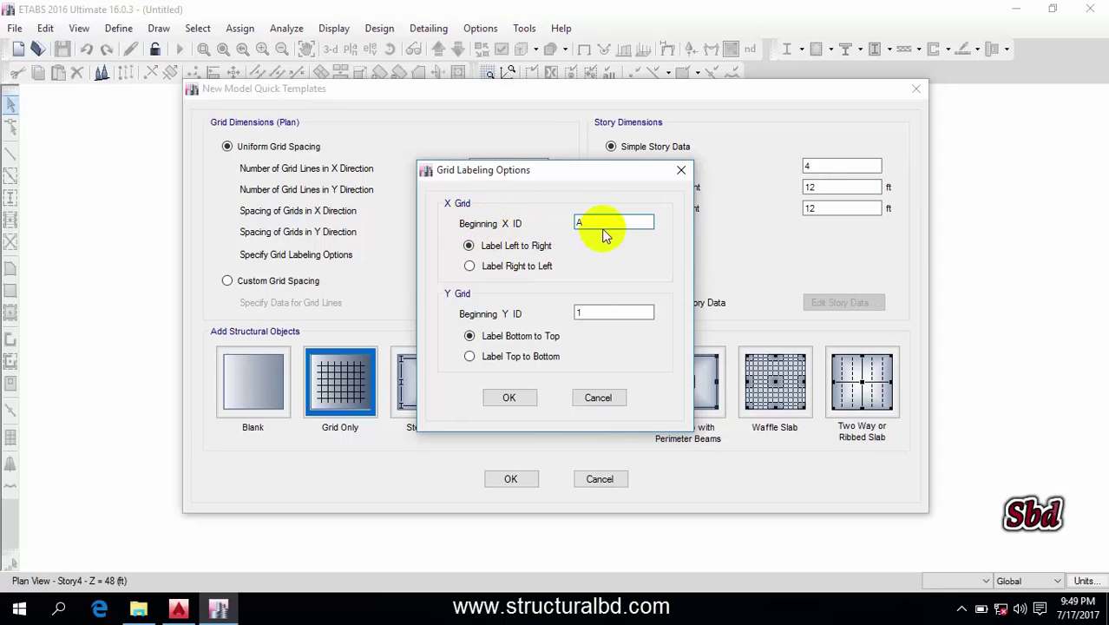
- Try X labels starting at 1 and Y at A, toggle label directions, then cancel
drag(600, 223, 564, 223)
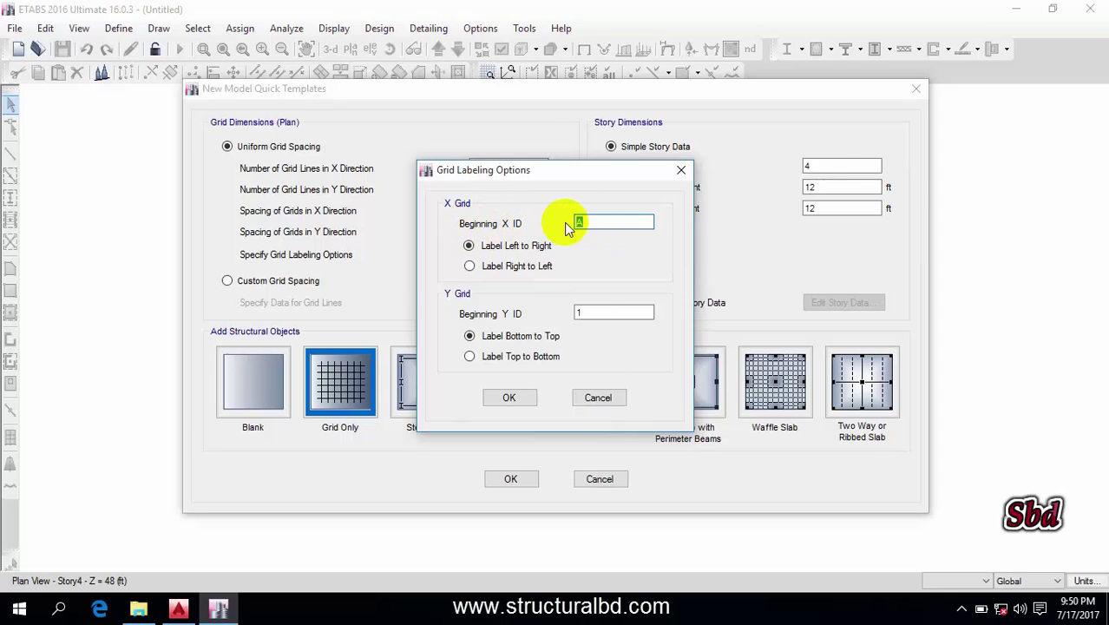
text(1)
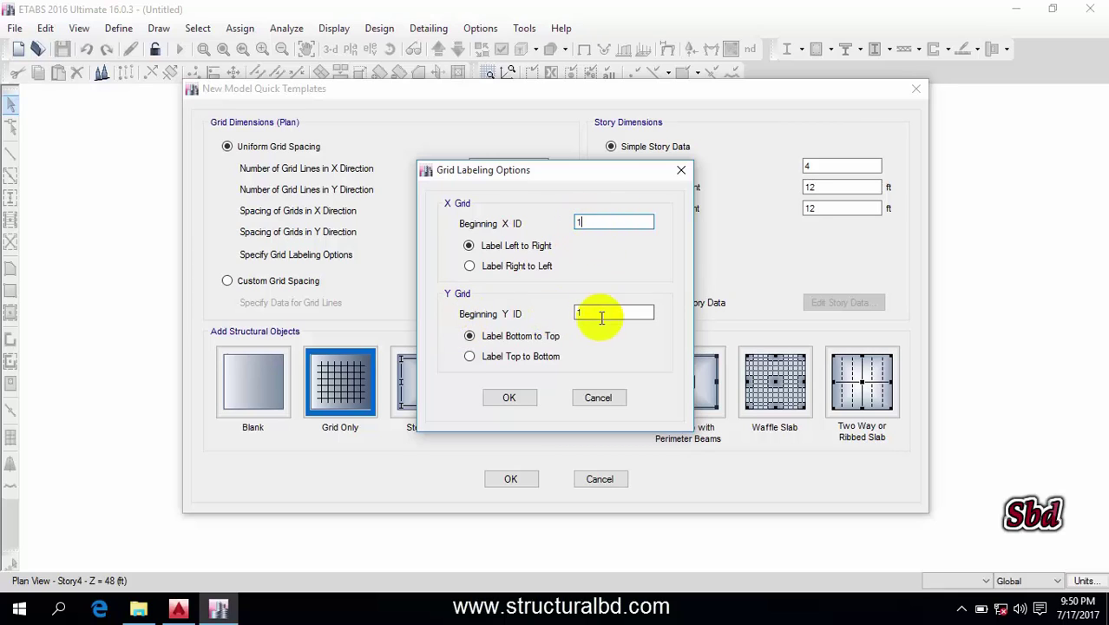
drag(601, 314, 534, 314)
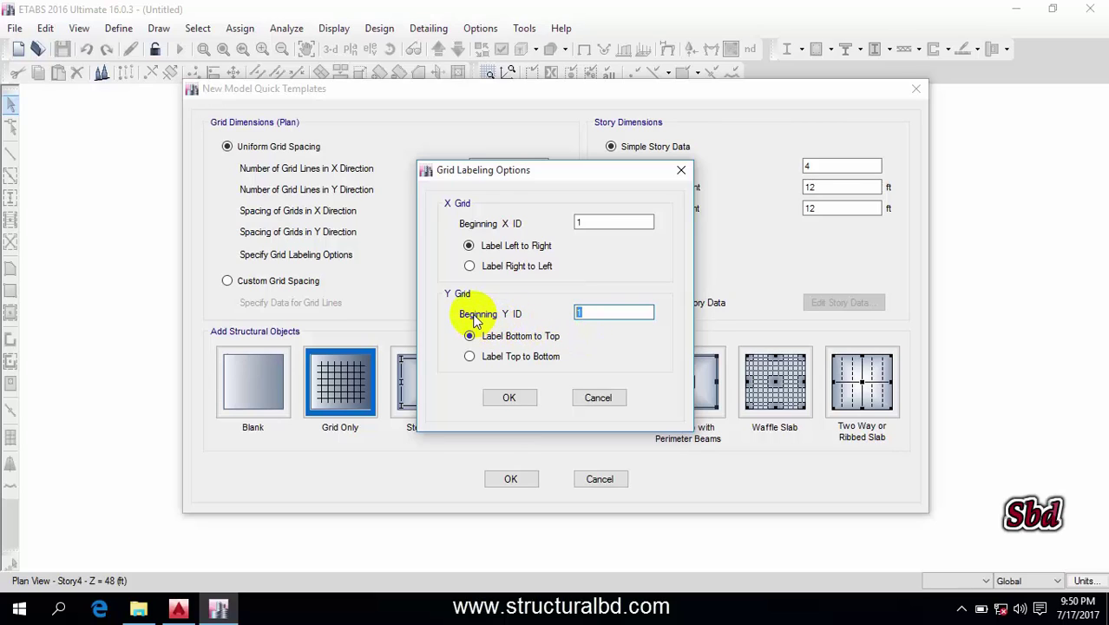
text(A)
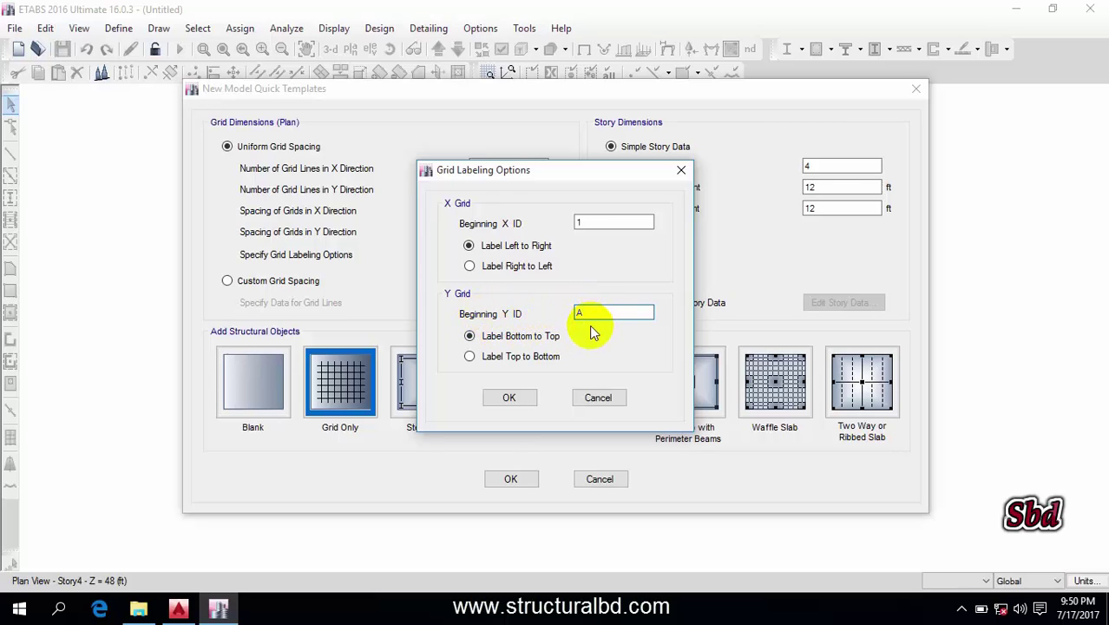
click(500, 269)
click(472, 245)
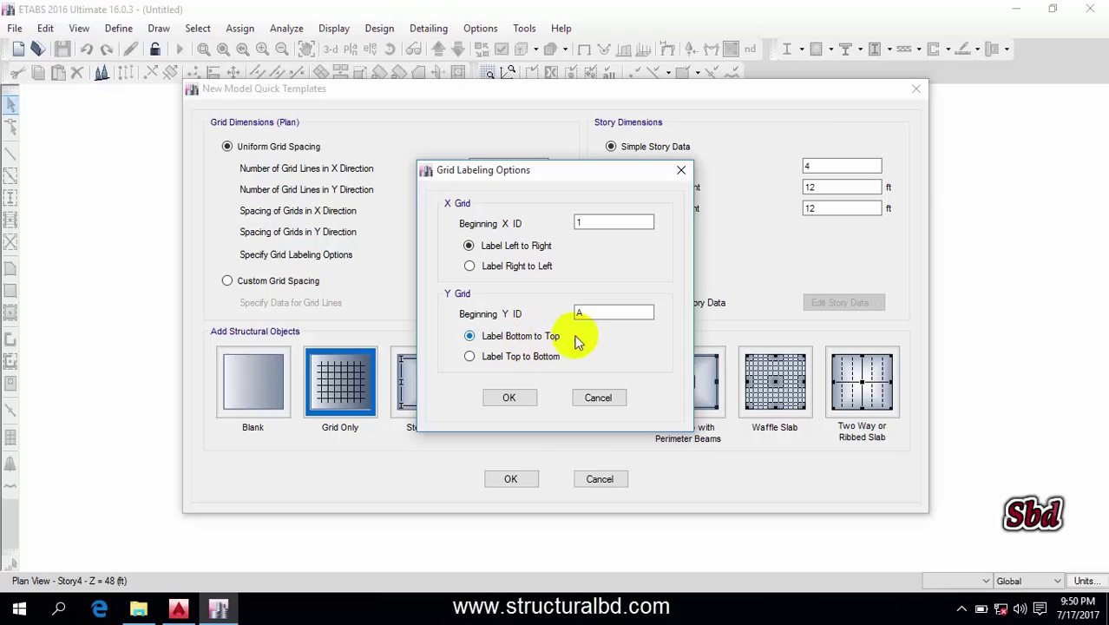
click(492, 337)
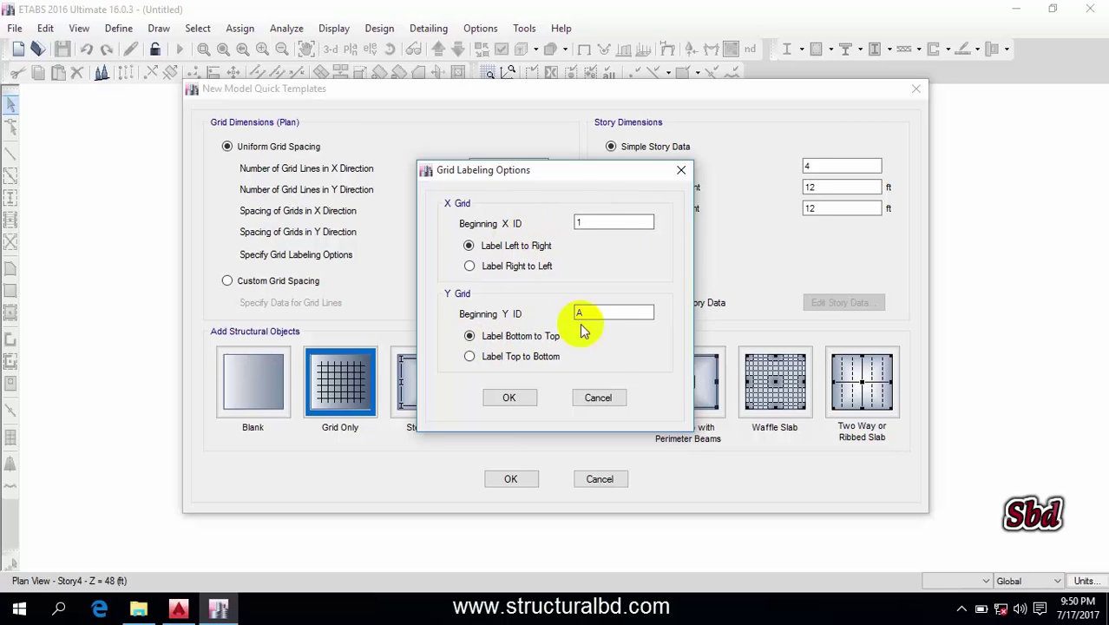
click(599, 399)
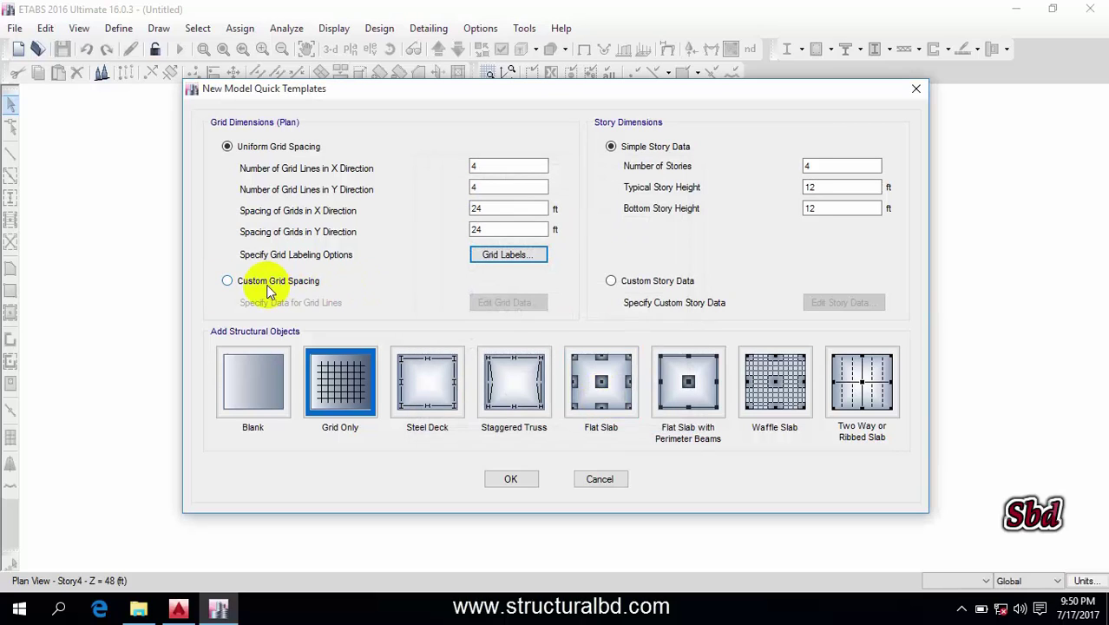
- Switch to a custom grid and open the G1 grid data to inspect the X ordinates
click(228, 280)
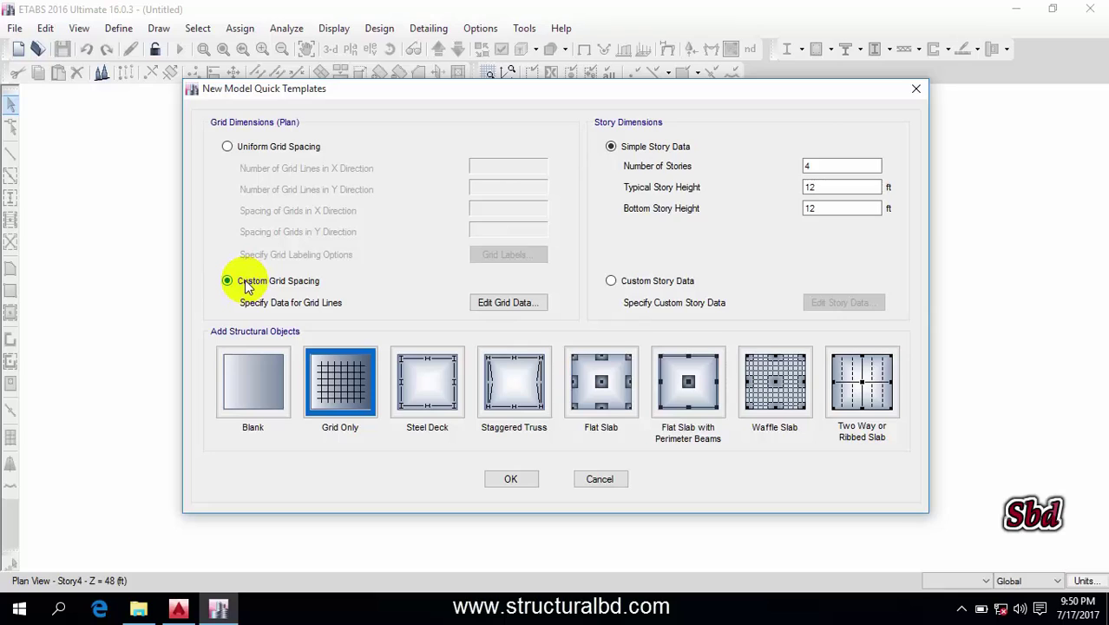
click(509, 303)
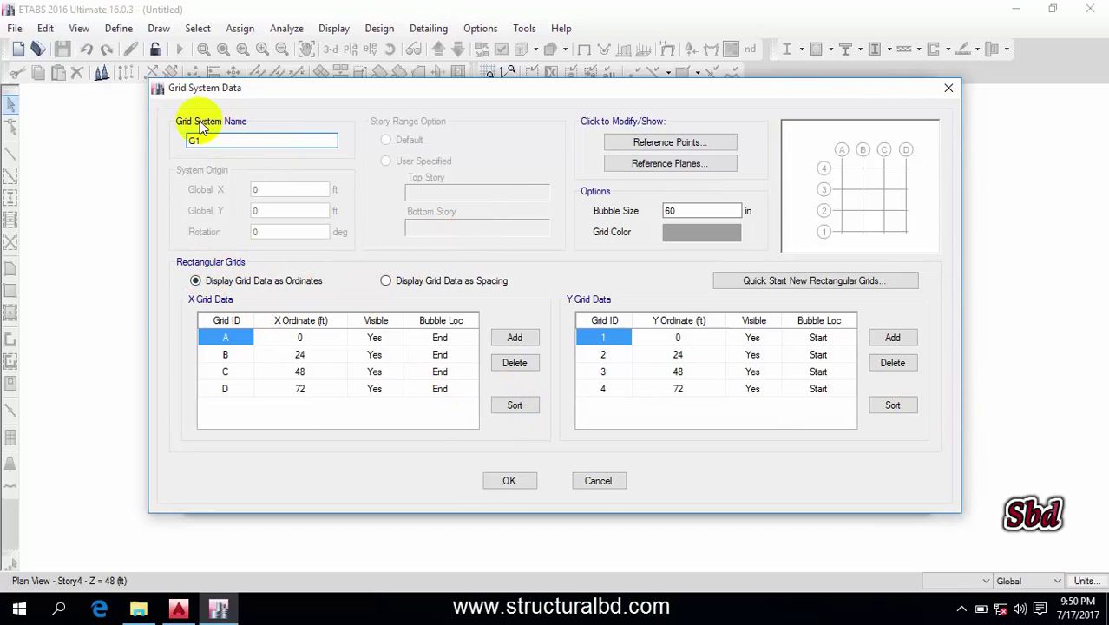
double_click(213, 141)
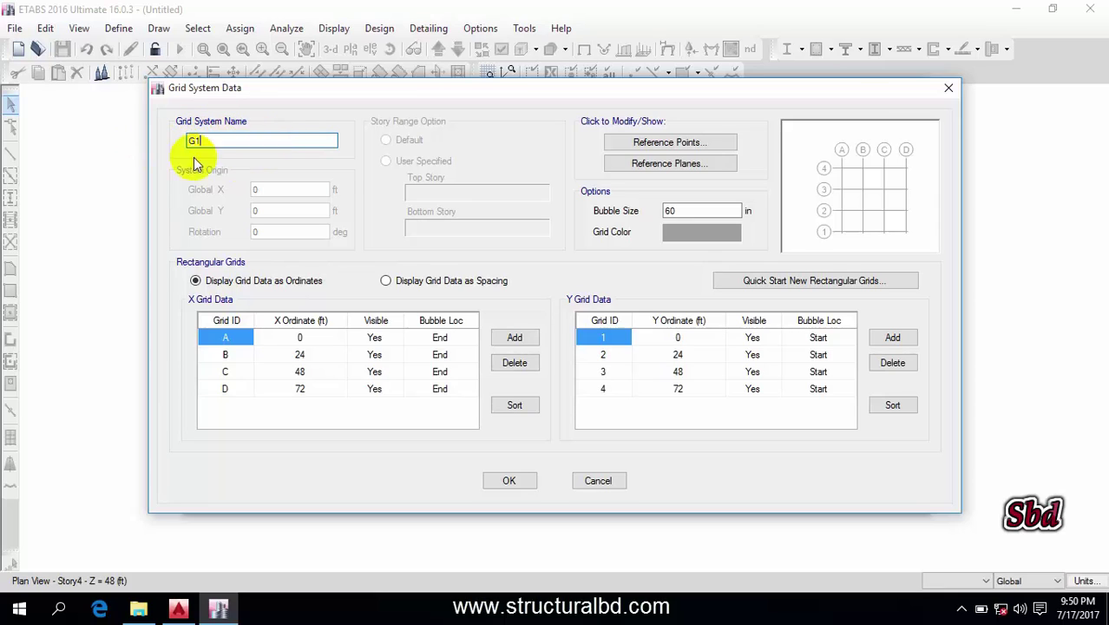
click(235, 143)
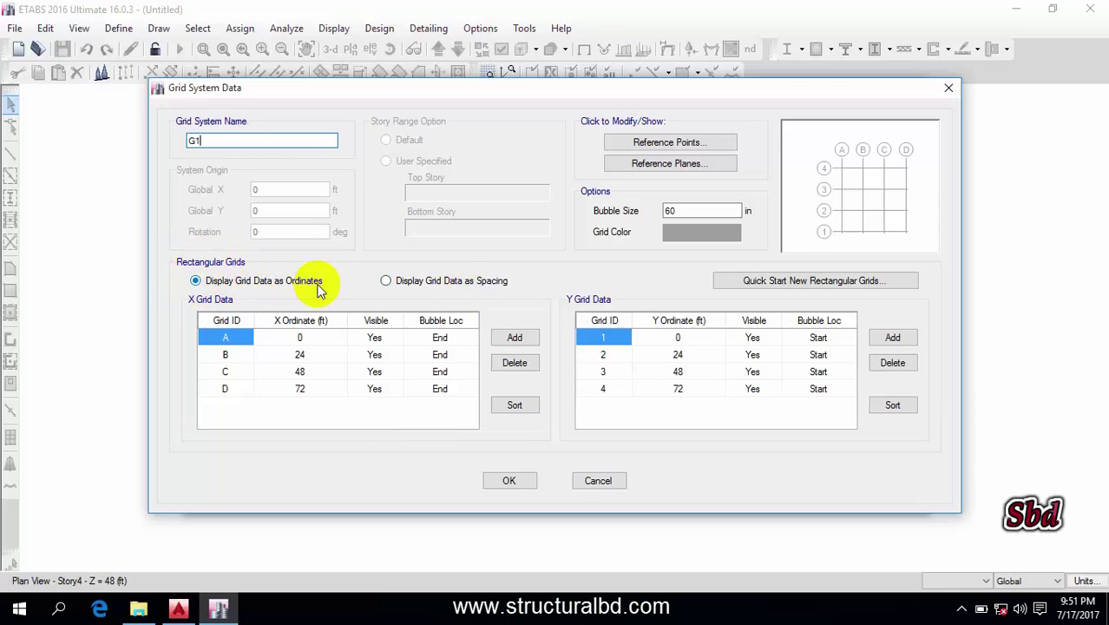
click(314, 347)
key(Down)
key(Down)
key(Up)
key(Up)
key(Down)
key(Down)
key(Down)
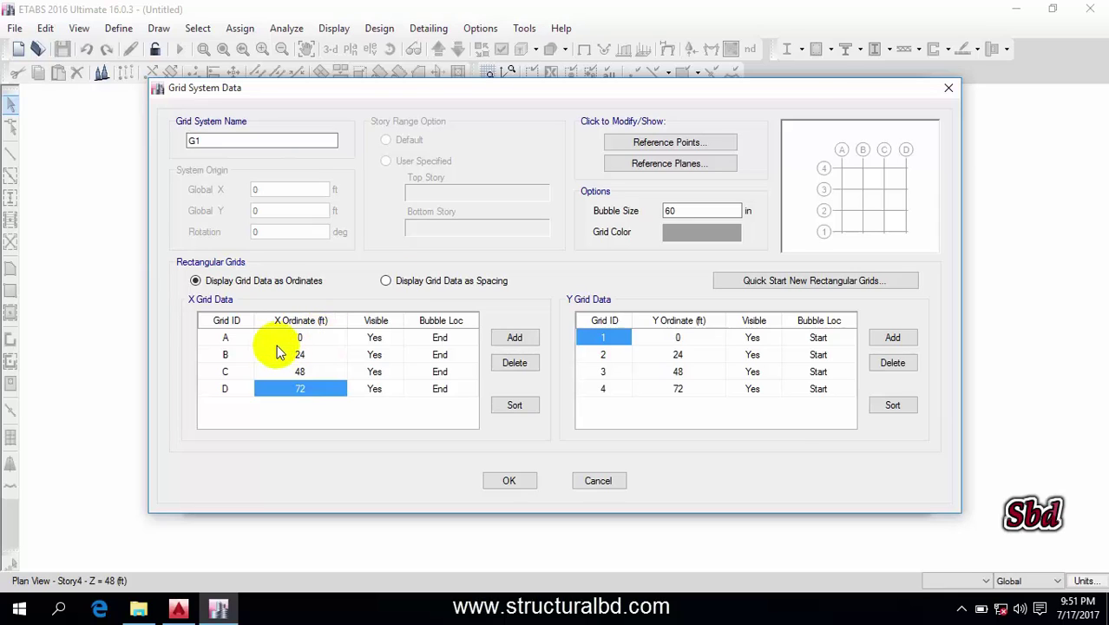
click(321, 339)
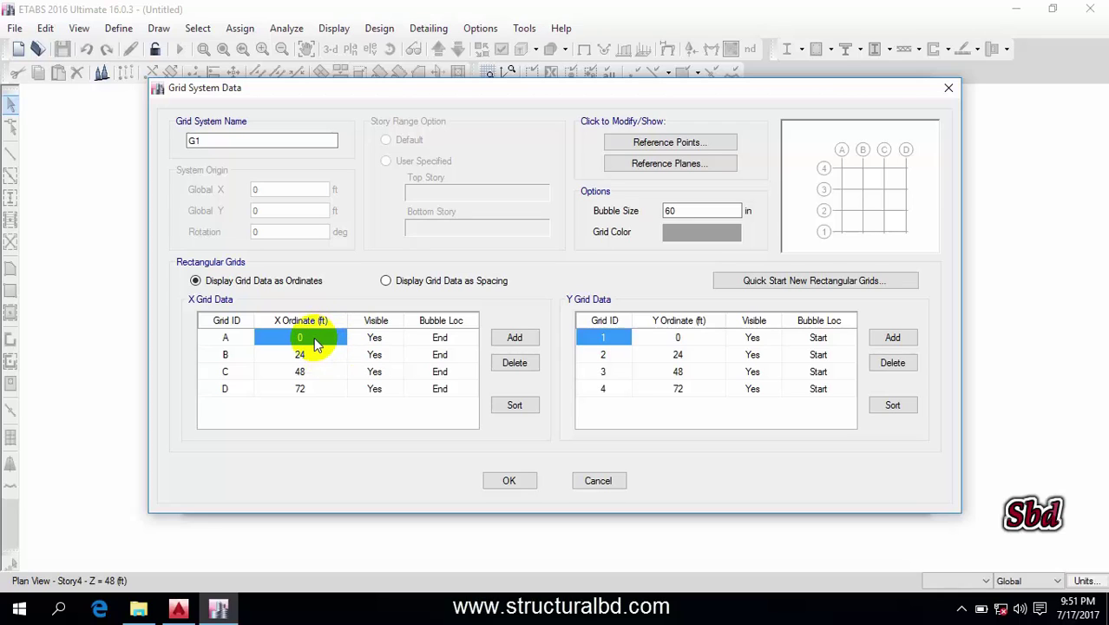
- Display the grid data as spacings and check the X spacings and bubble size 60
click(386, 281)
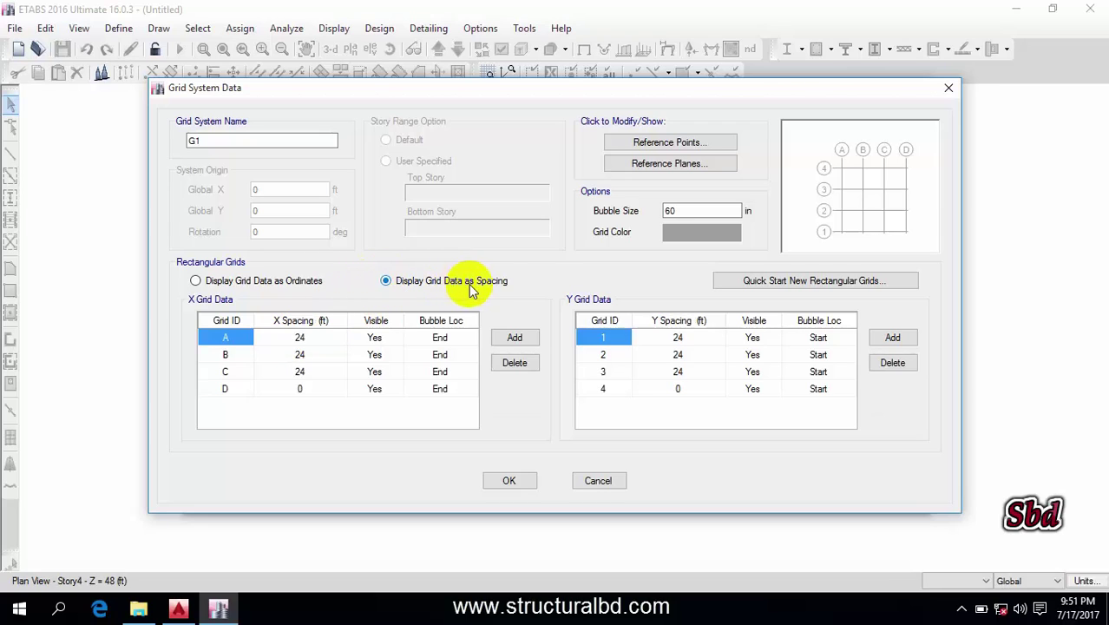
click(300, 338)
click(299, 369)
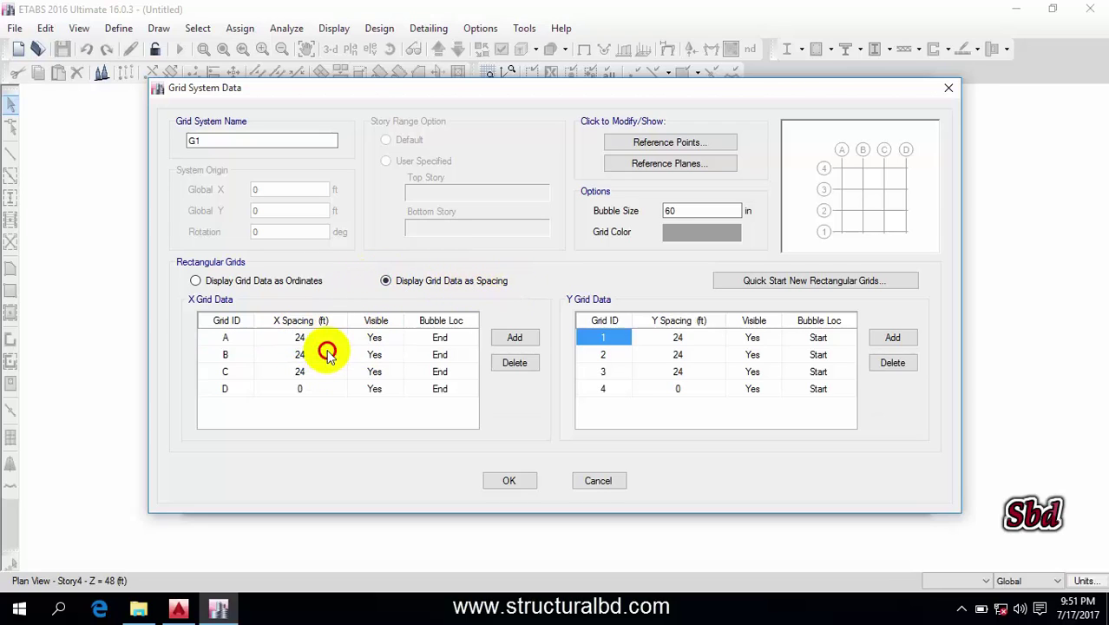
click(299, 337)
click(321, 356)
click(314, 373)
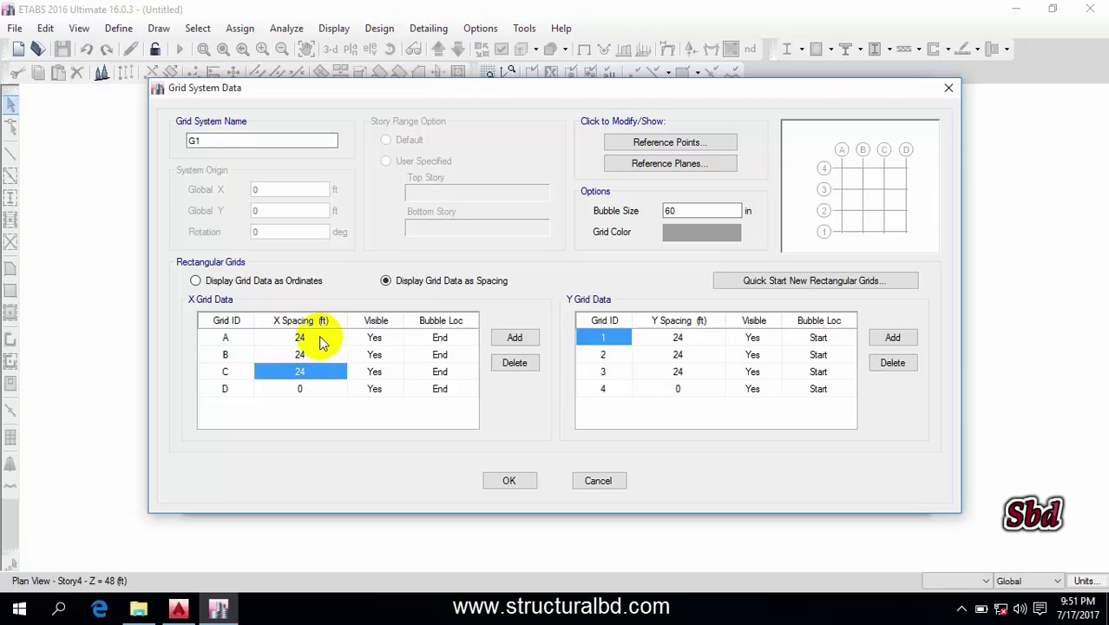
click(295, 338)
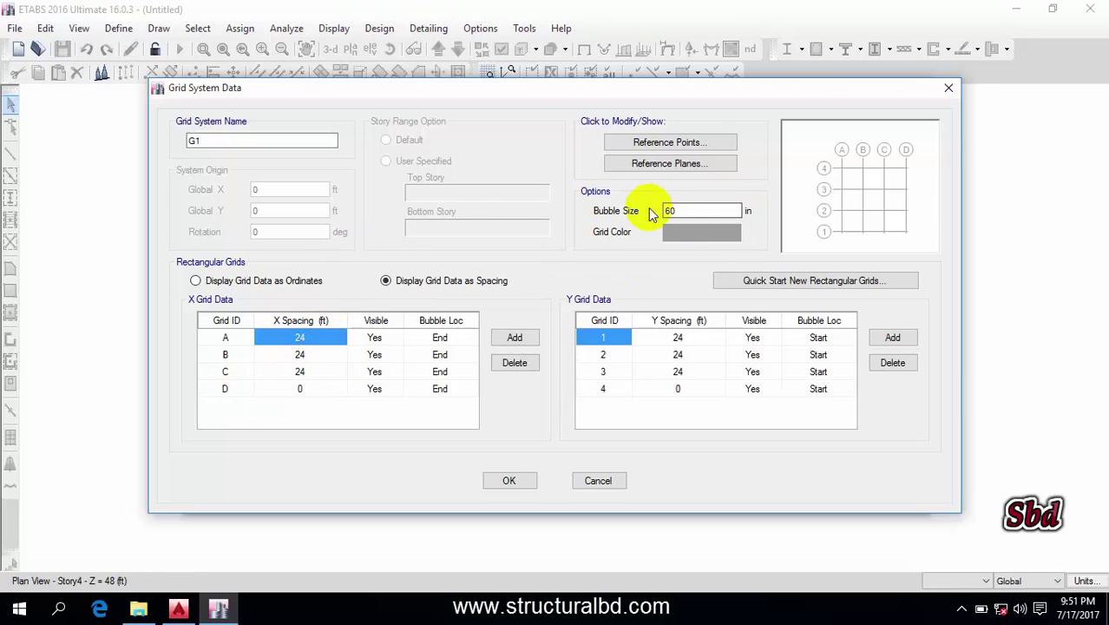
drag(698, 210, 604, 208)
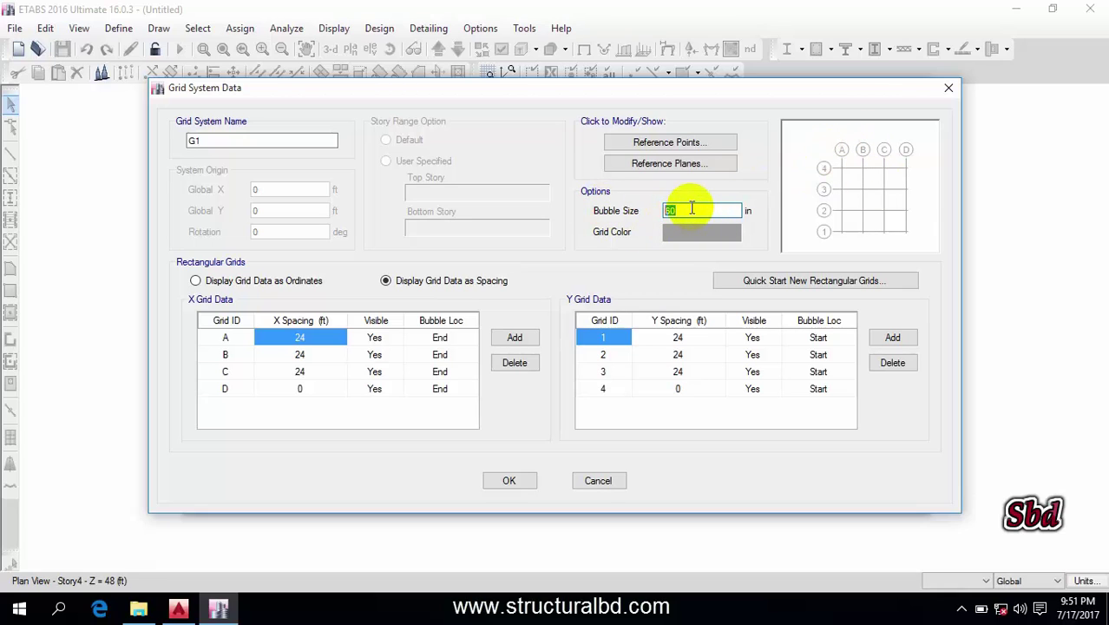
- Set the G1 grid colour to pure blue after trying pink and lavender
click(710, 232)
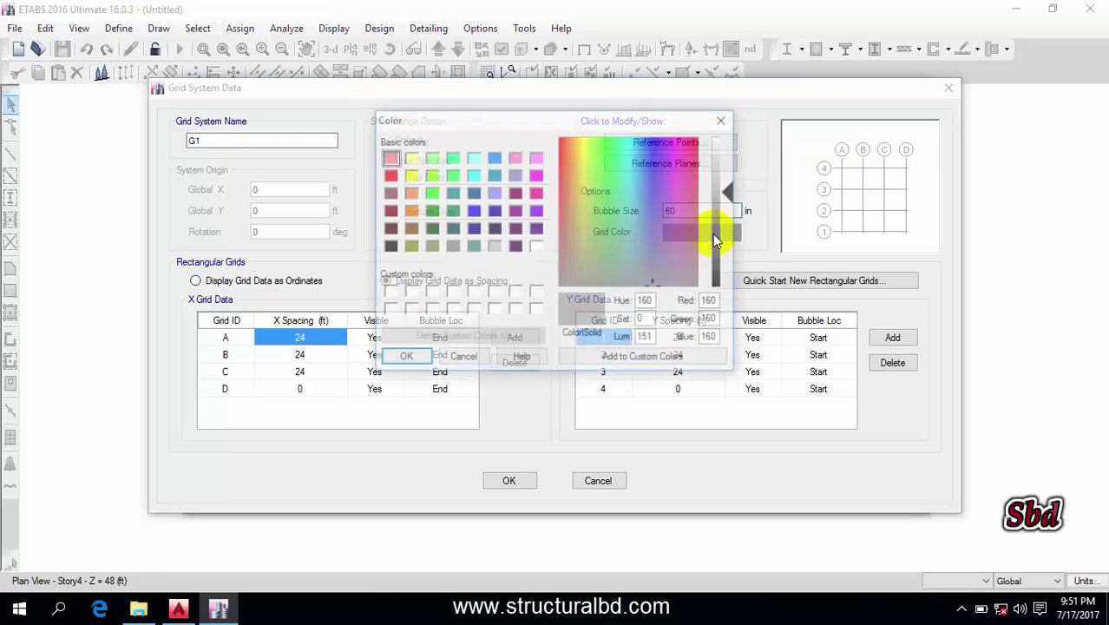
click(515, 158)
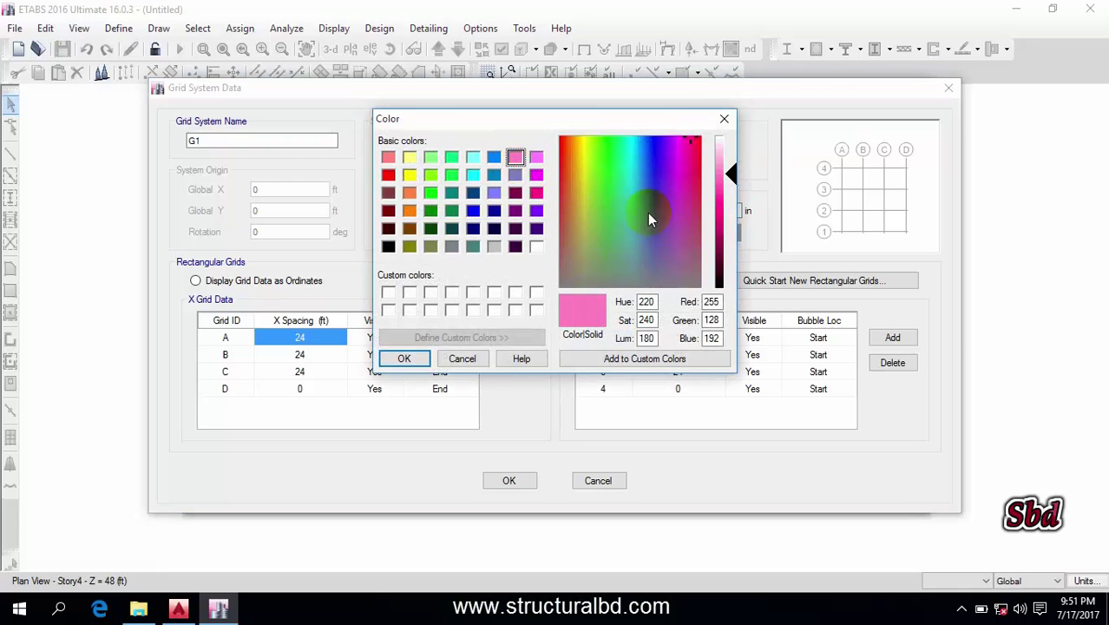
drag(650, 161, 657, 153)
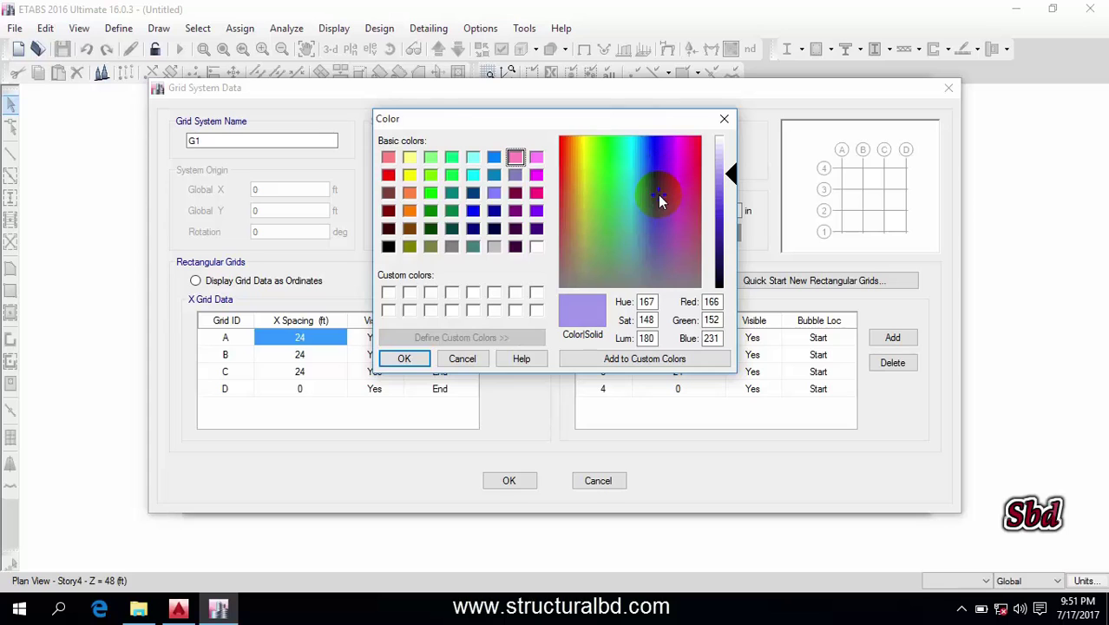
click(405, 360)
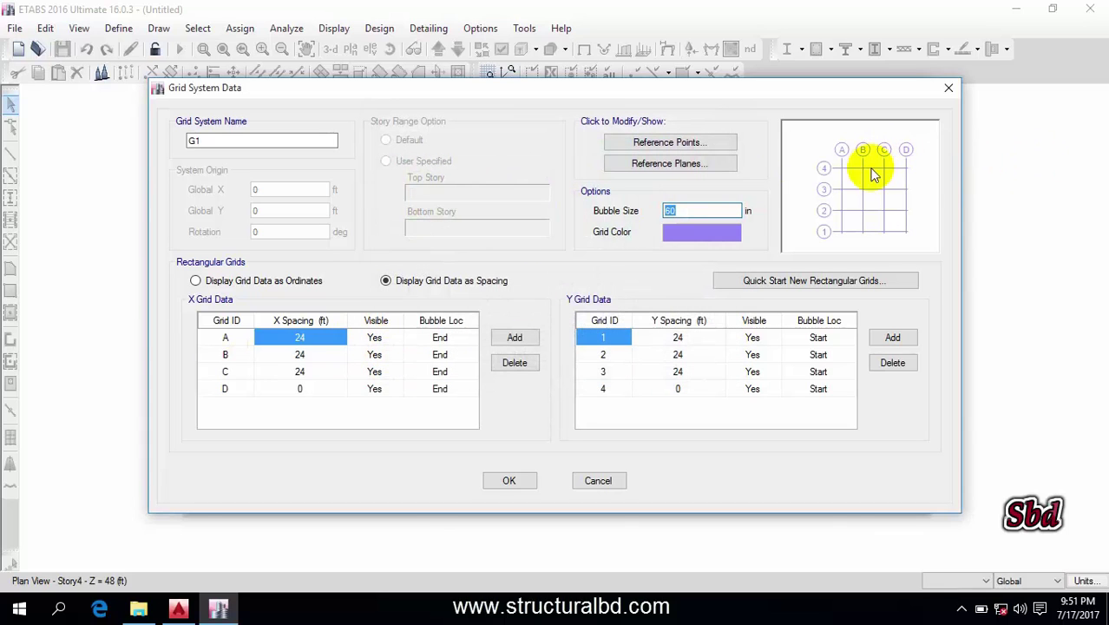
click(701, 232)
click(470, 213)
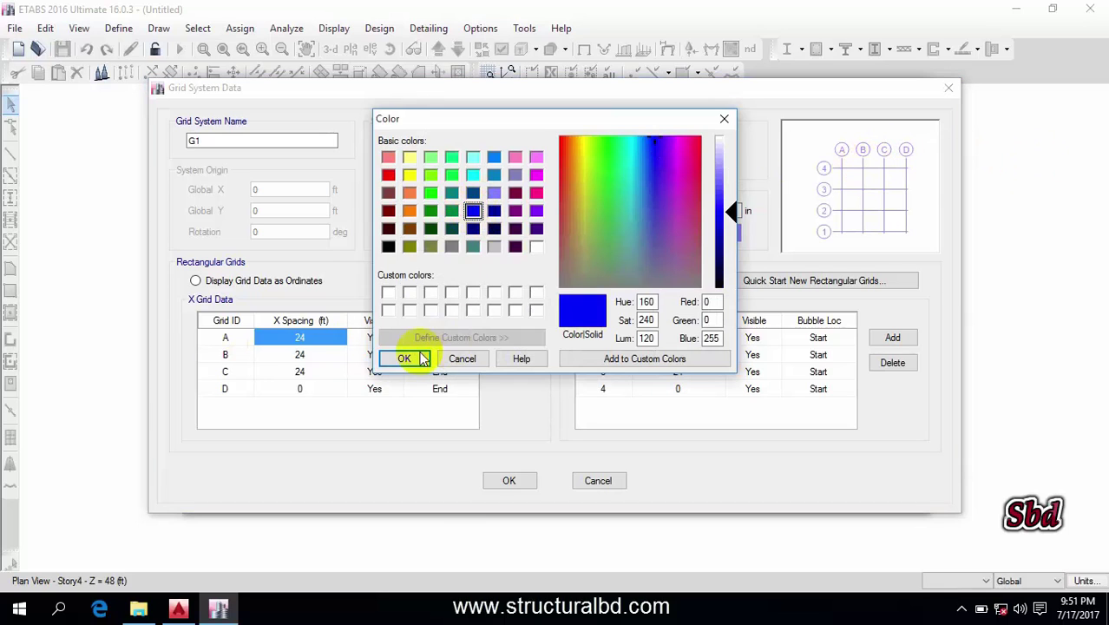
click(416, 358)
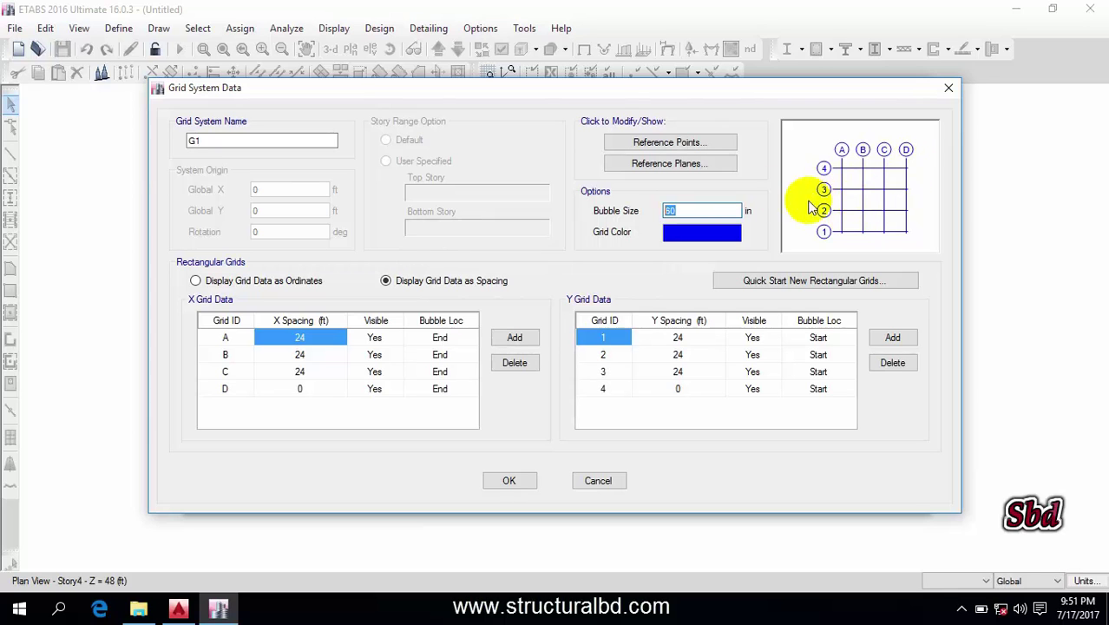
- Switch to AutoCAD and pan the floor plan to bring grid A into view
click(178, 608)
scroll(508, 313, down, 2)
scroll(408, 441, up, 6)
middle_drag(235, 389, 532, 314)
scroll(531, 314, down, 2)
scroll(501, 323, up, 4)
scroll(366, 307, down, 2)
middle_drag(426, 295, 383, 272)
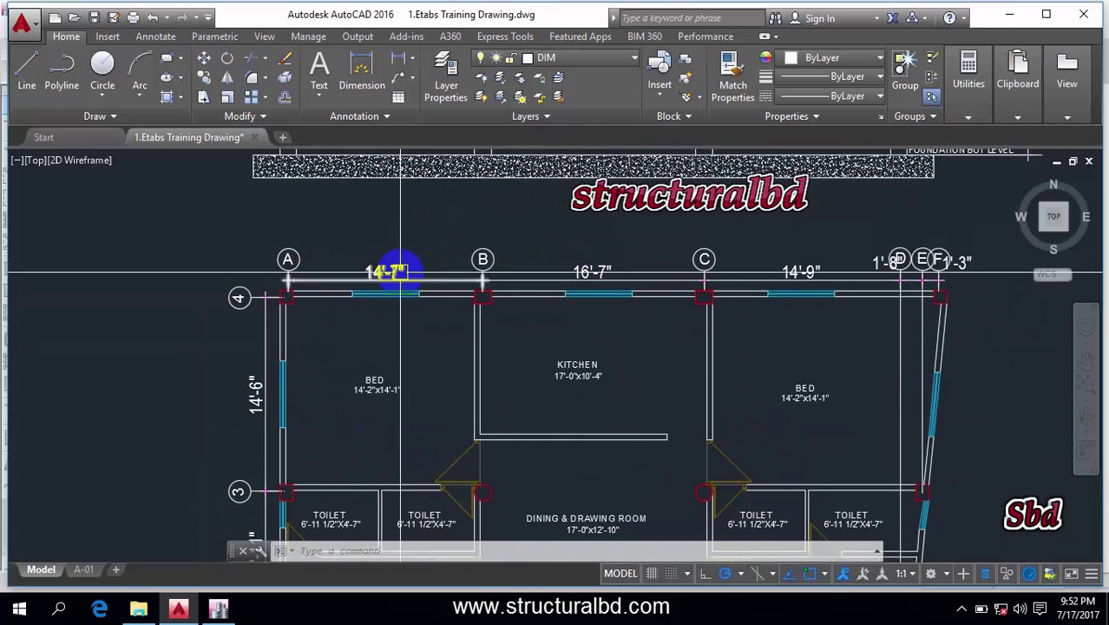
- Enter 14'7 as grid A's X spacing, matching the AutoCAD A–B span
click(218, 607)
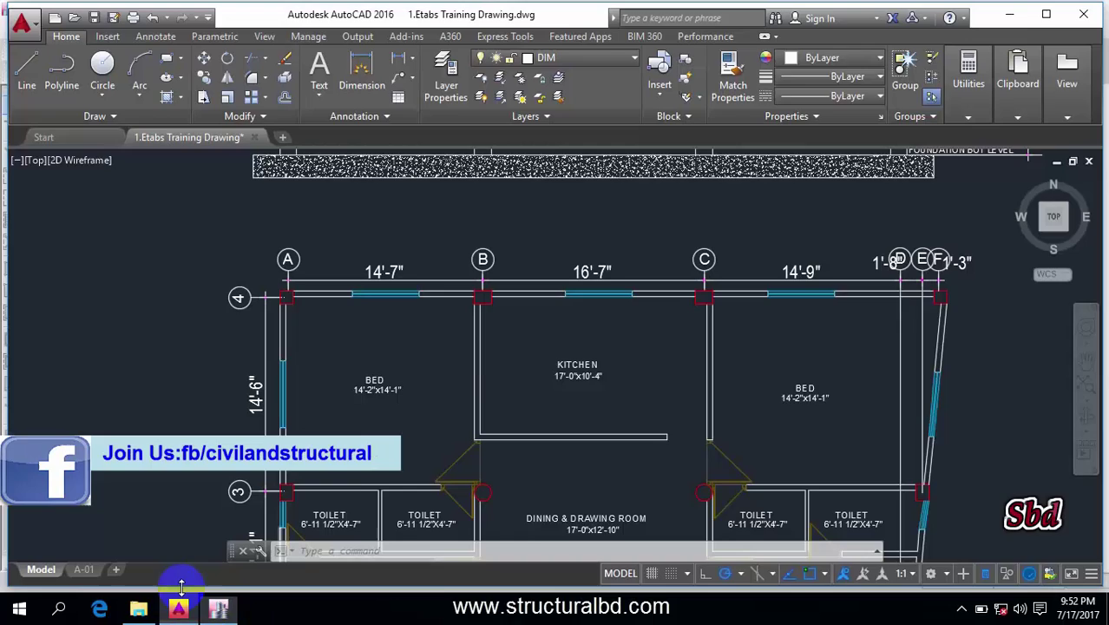
click(433, 275)
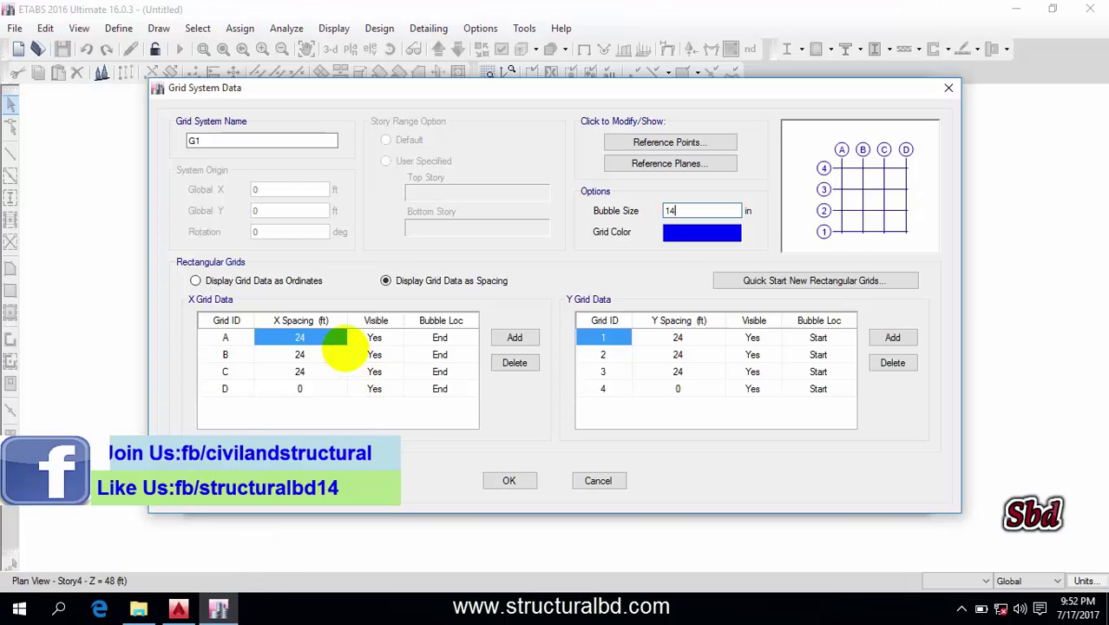
text(14)
click(312, 340)
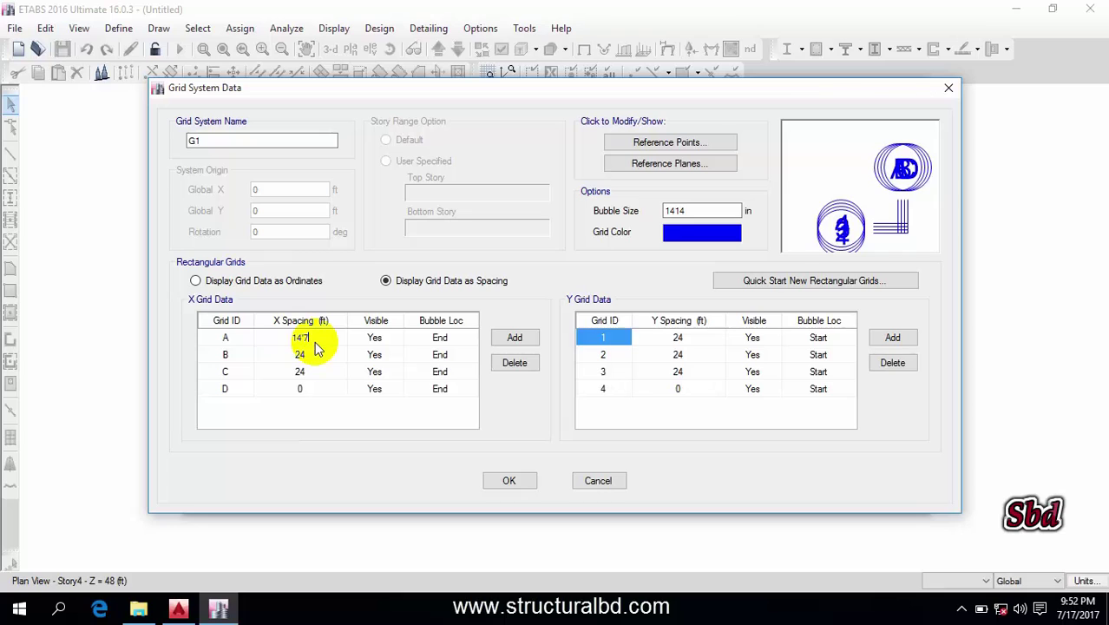
text(14'7)
key(Return)
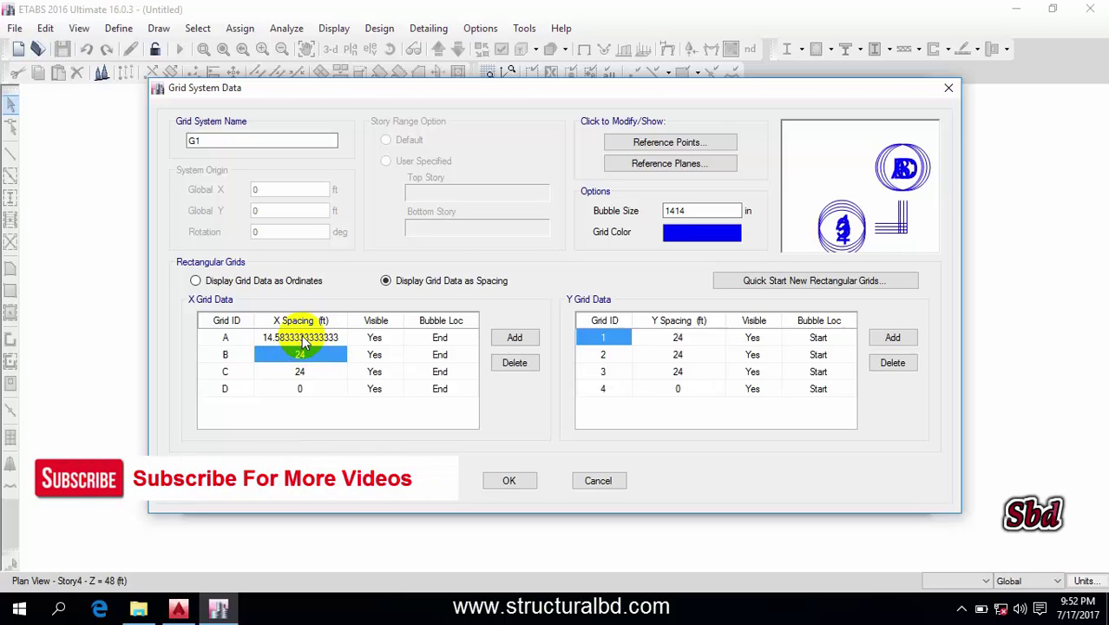
click(178, 609)
middle_drag(445, 339, 391, 317)
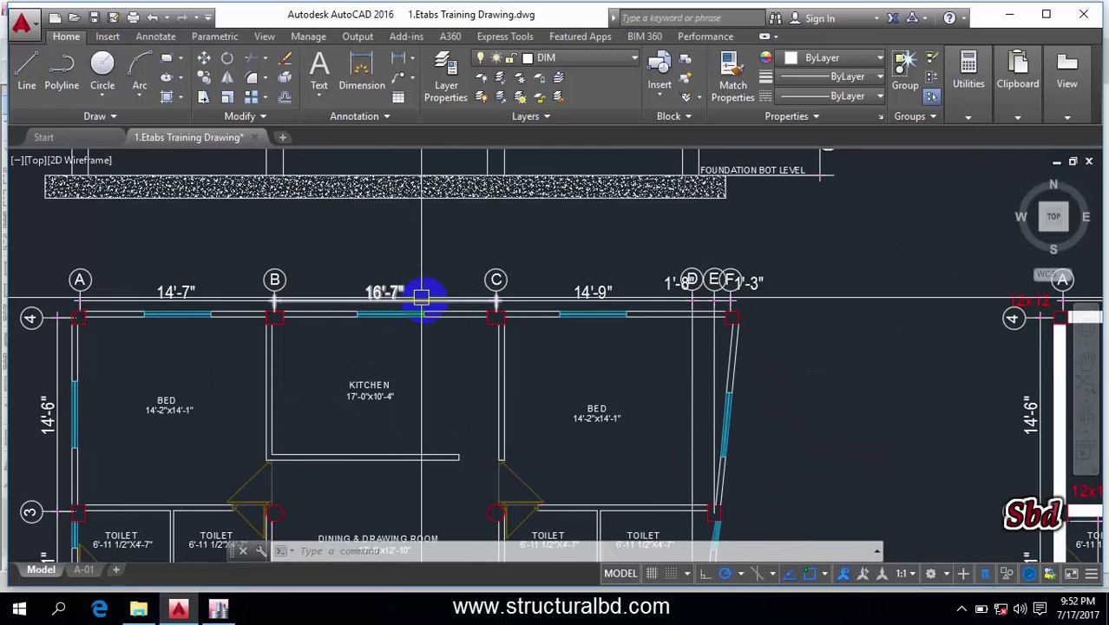
- Read the B–C span in AutoCAD and set grid C's X spacing to 14.75 ft
click(218, 609)
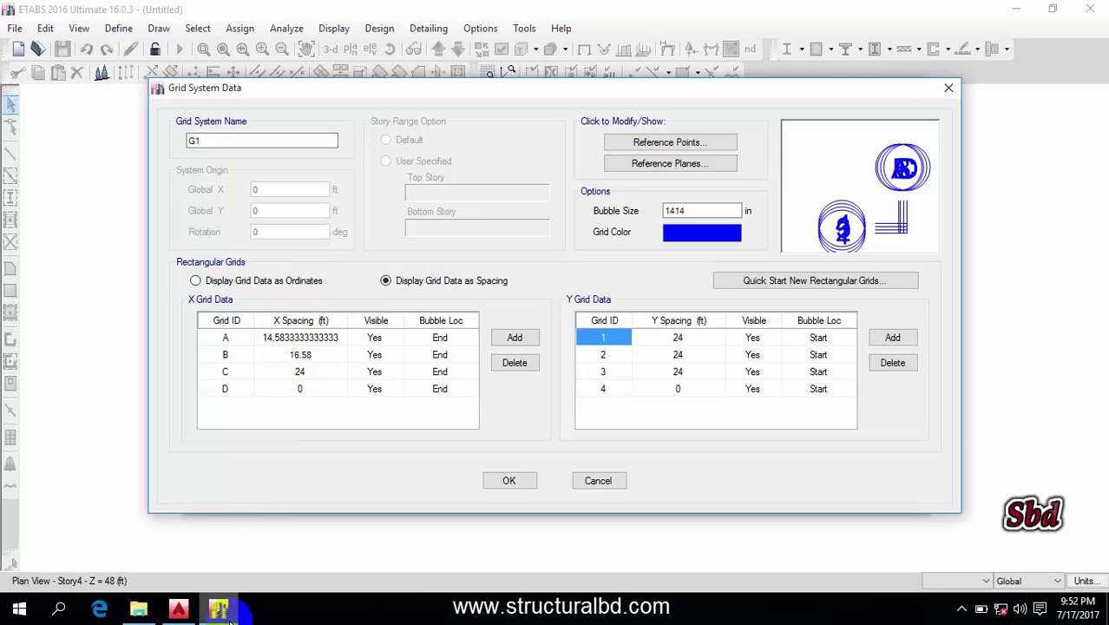
click(179, 609)
middle_drag(616, 316, 438, 316)
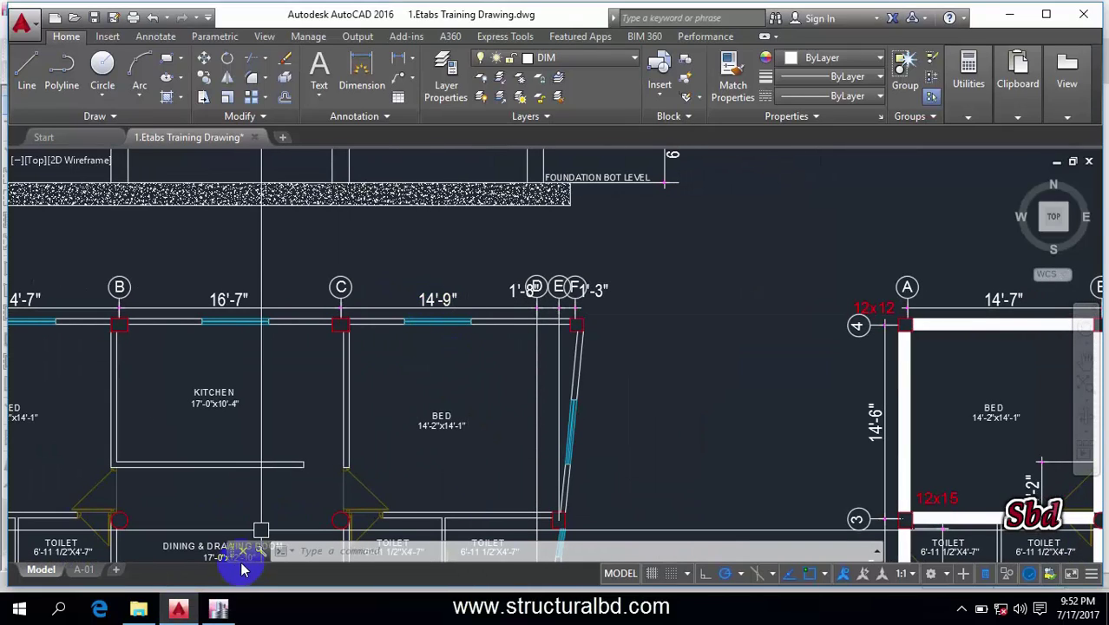
click(220, 609)
click(311, 371)
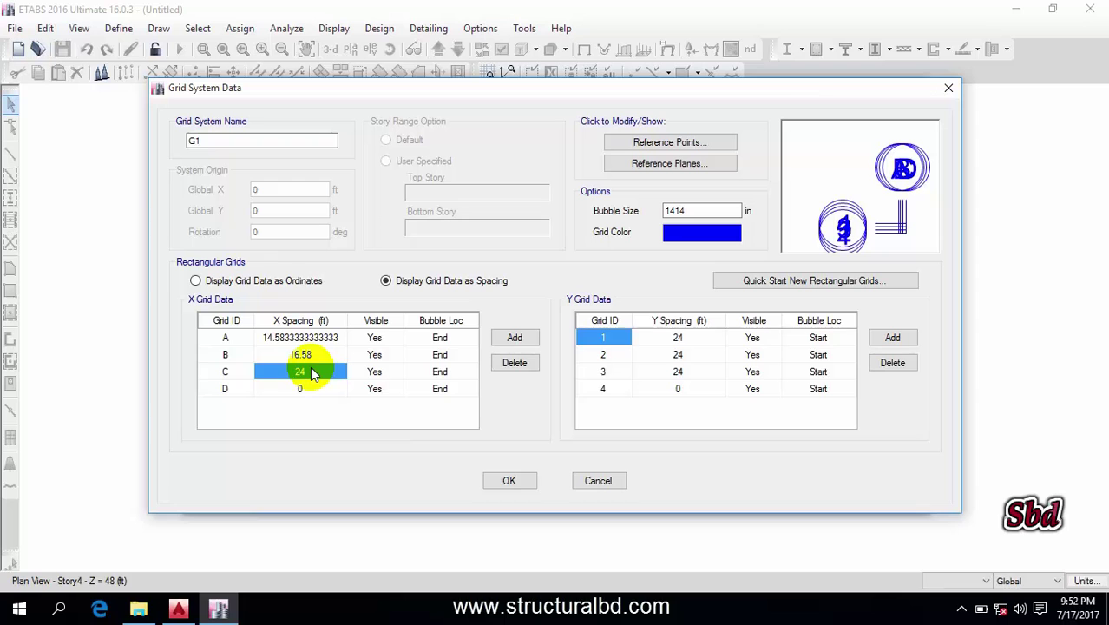
text(14.75)
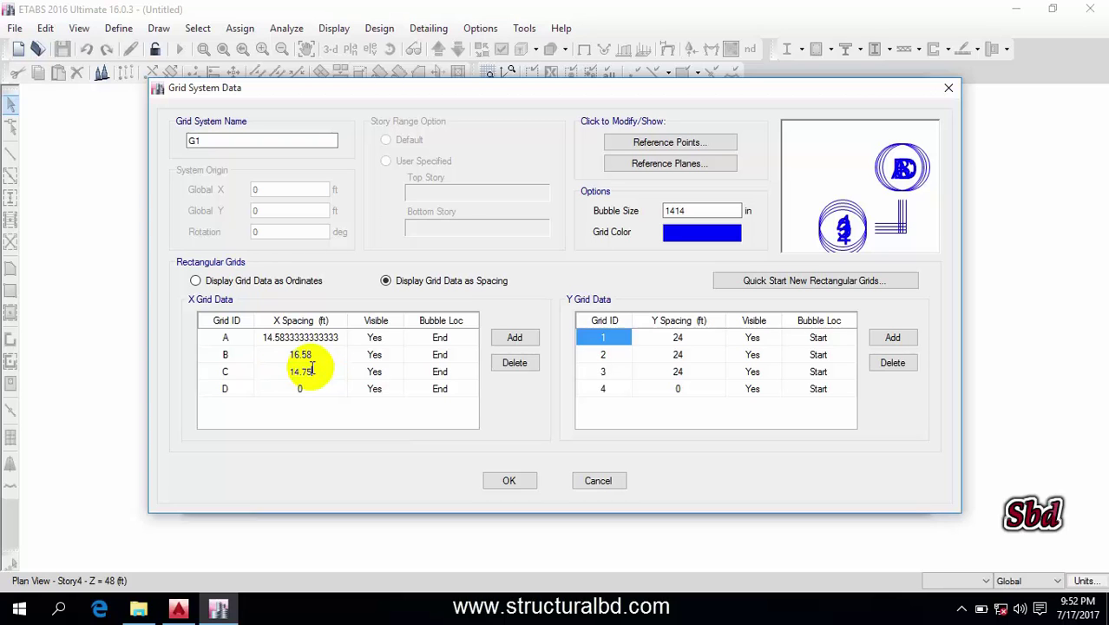
key(Return)
- Check the C–D span in AutoCAD and add a new X grid line E
click(180, 611)
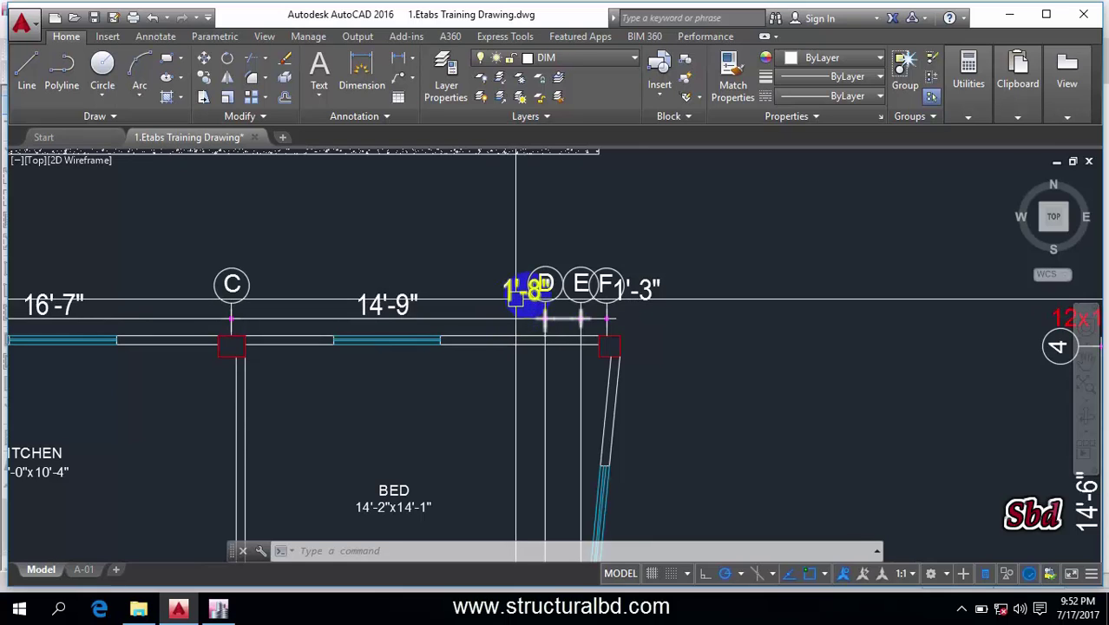
click(218, 611)
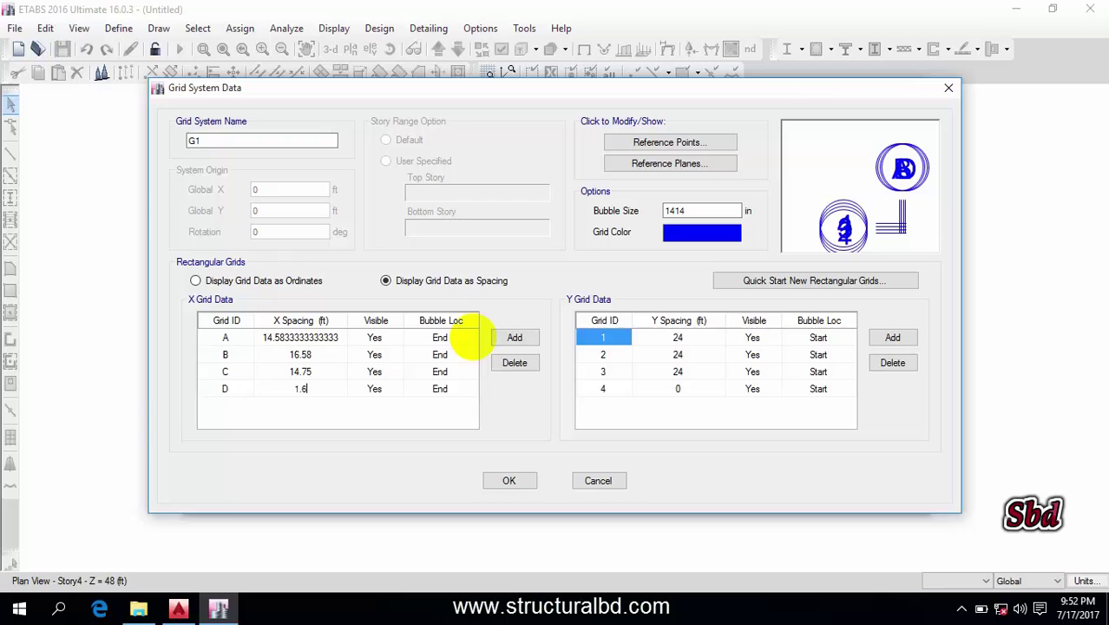
click(176, 611)
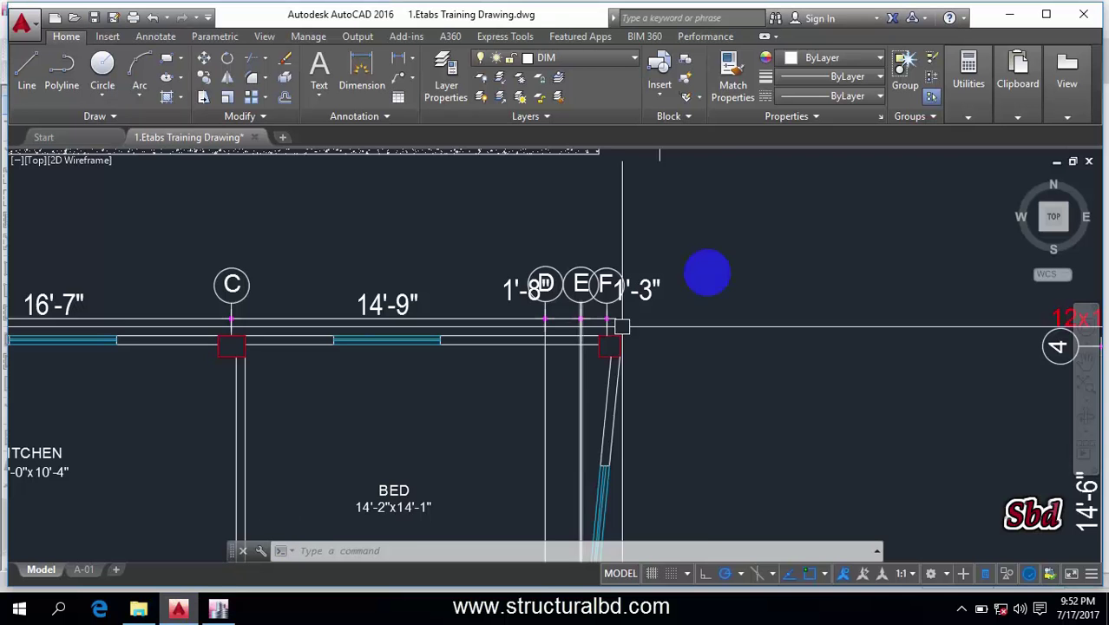
click(218, 611)
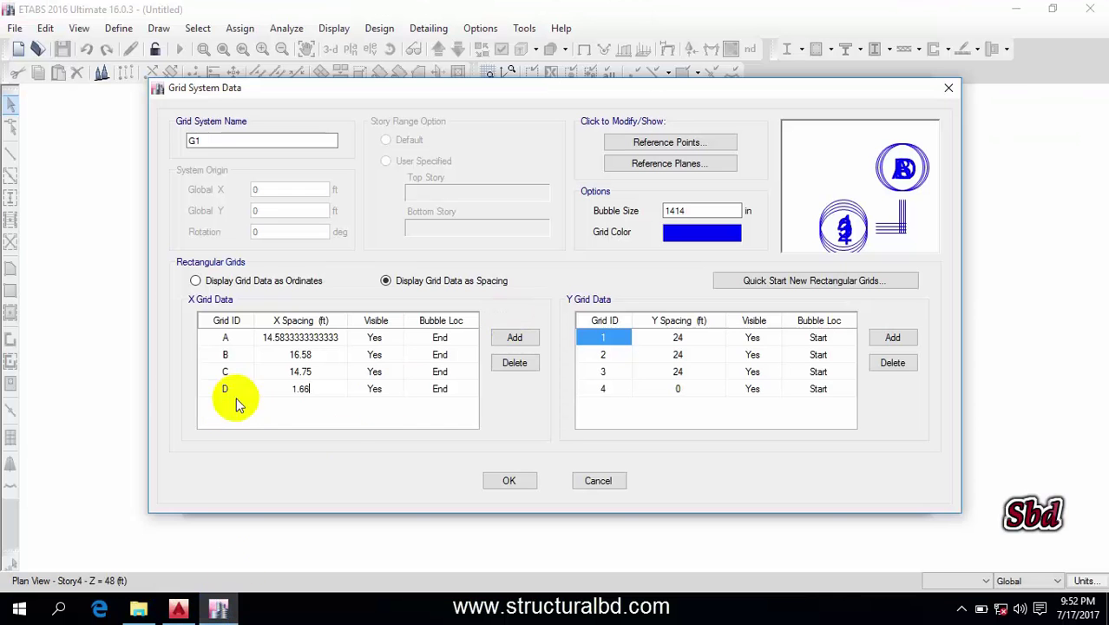
click(512, 339)
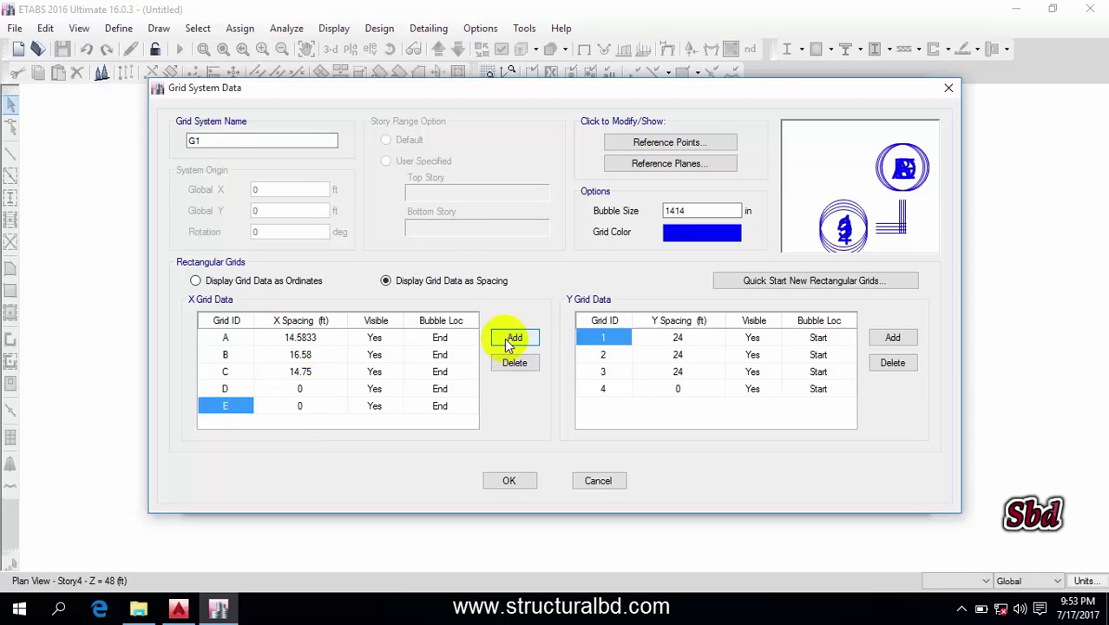
- Set grid D's X spacing to 1.66 ft from the drawing's D–F dimensions
click(322, 391)
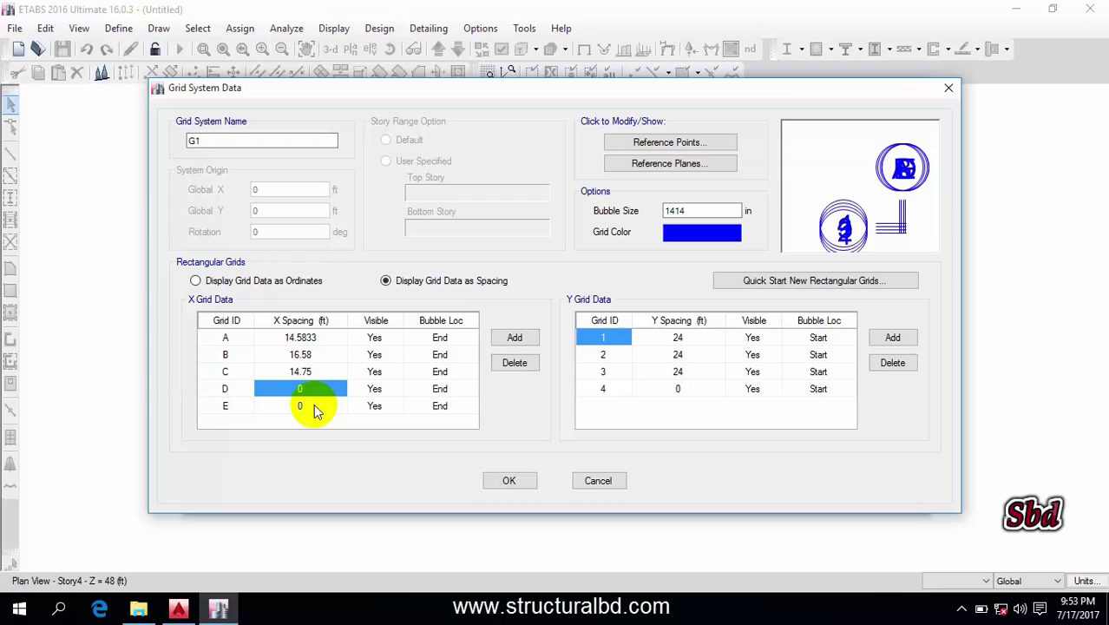
key(alt+Tab)
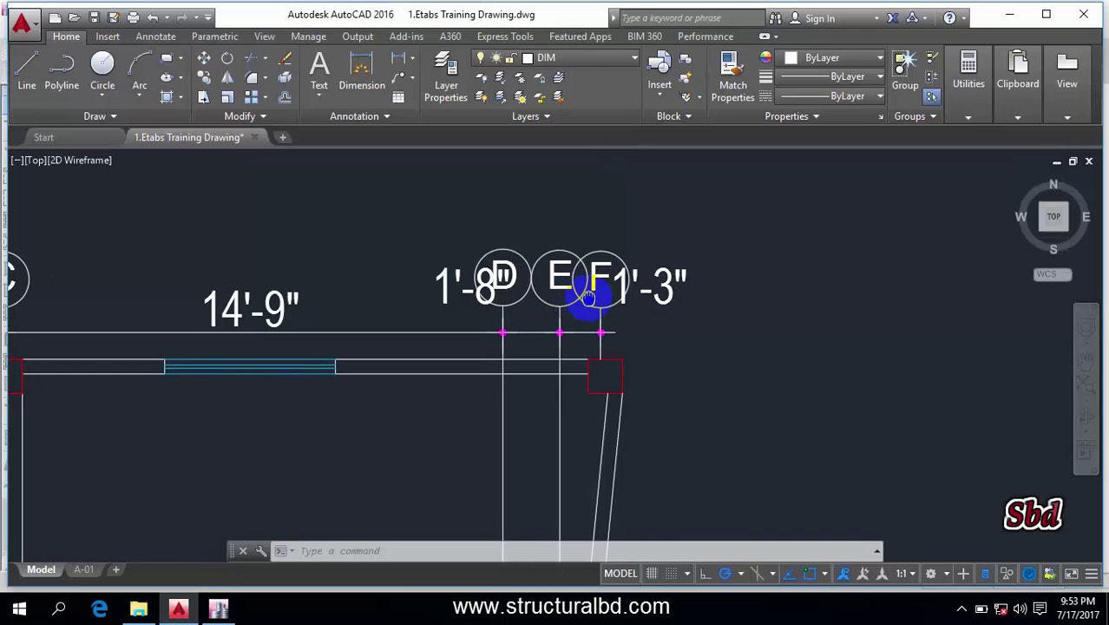
scroll(581, 271, down, 4)
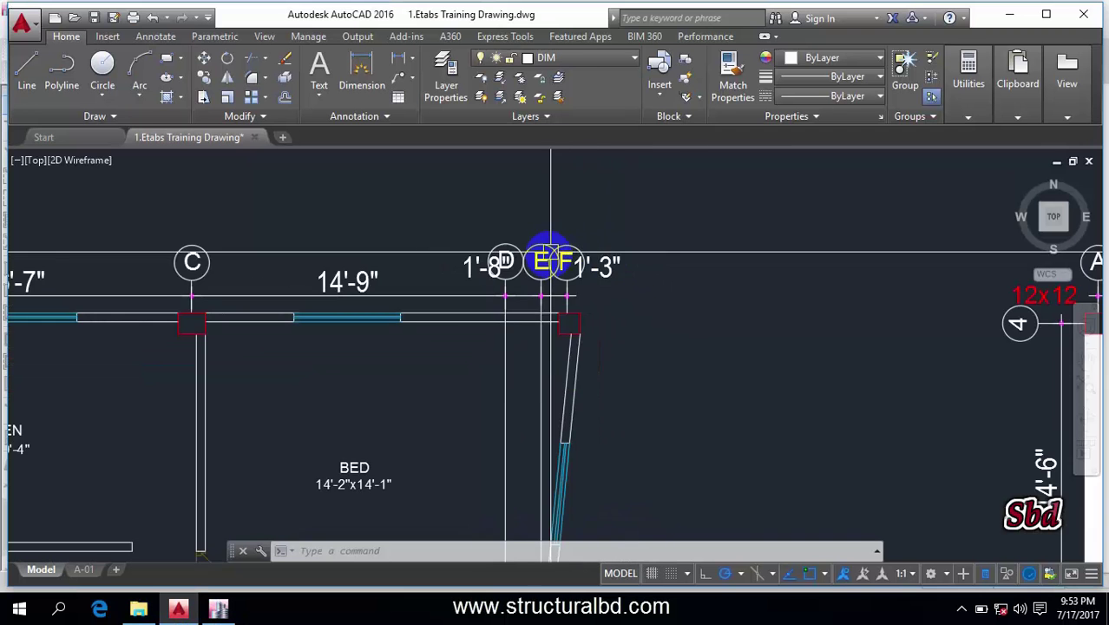
scroll(515, 254, up, 2)
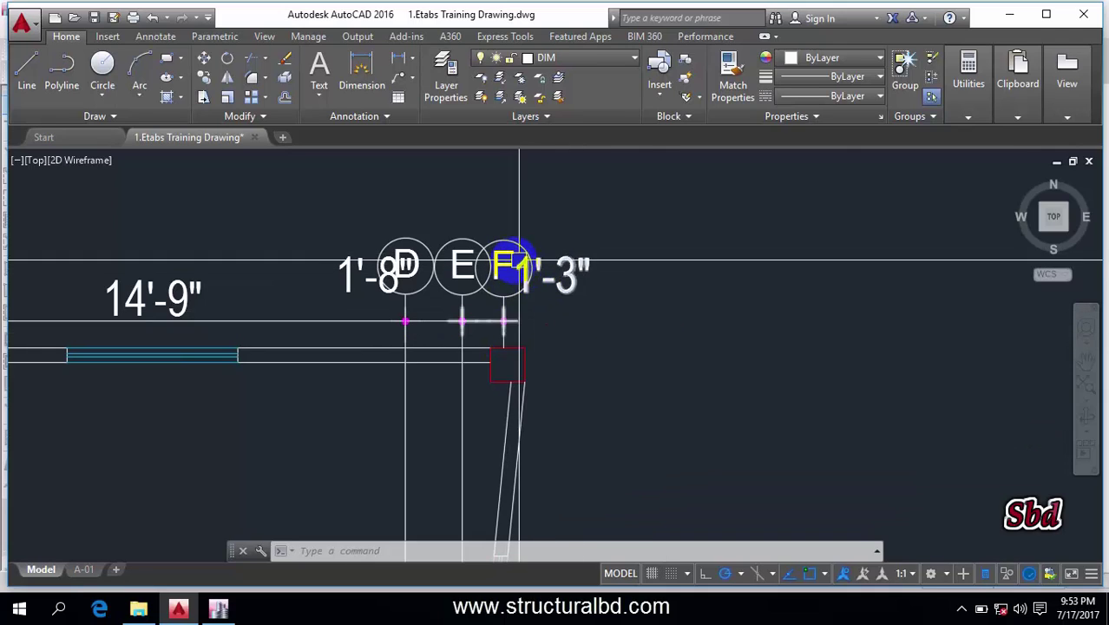
click(218, 607)
click(301, 392)
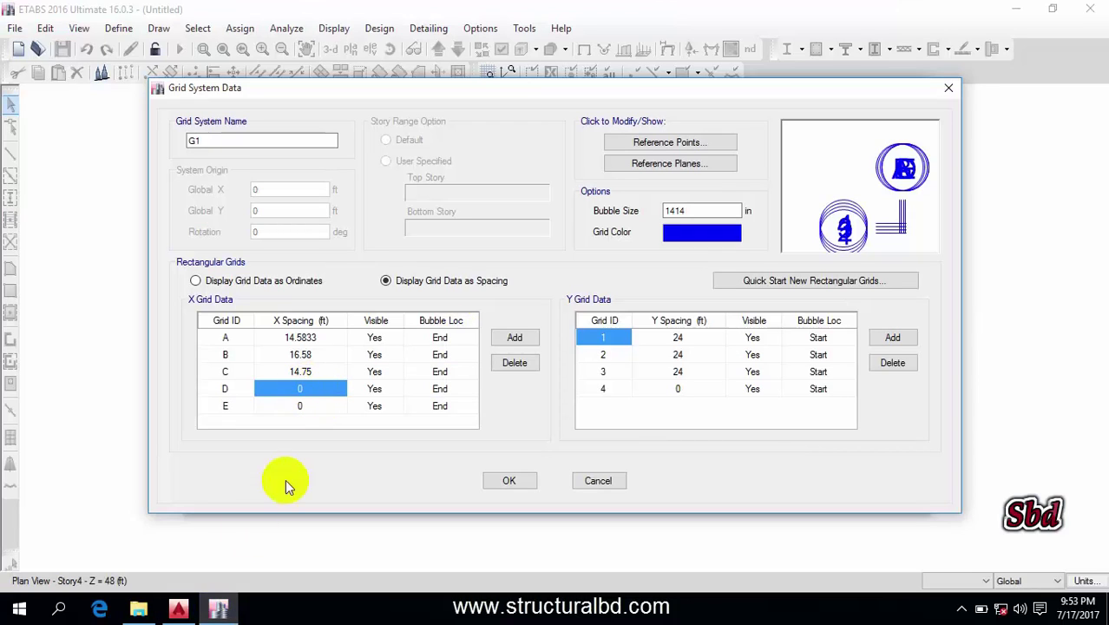
click(178, 607)
mouse_move(326, 295)
middle_down()
mouse_move(453, 307)
mouse_move(441, 296)
middle_up()
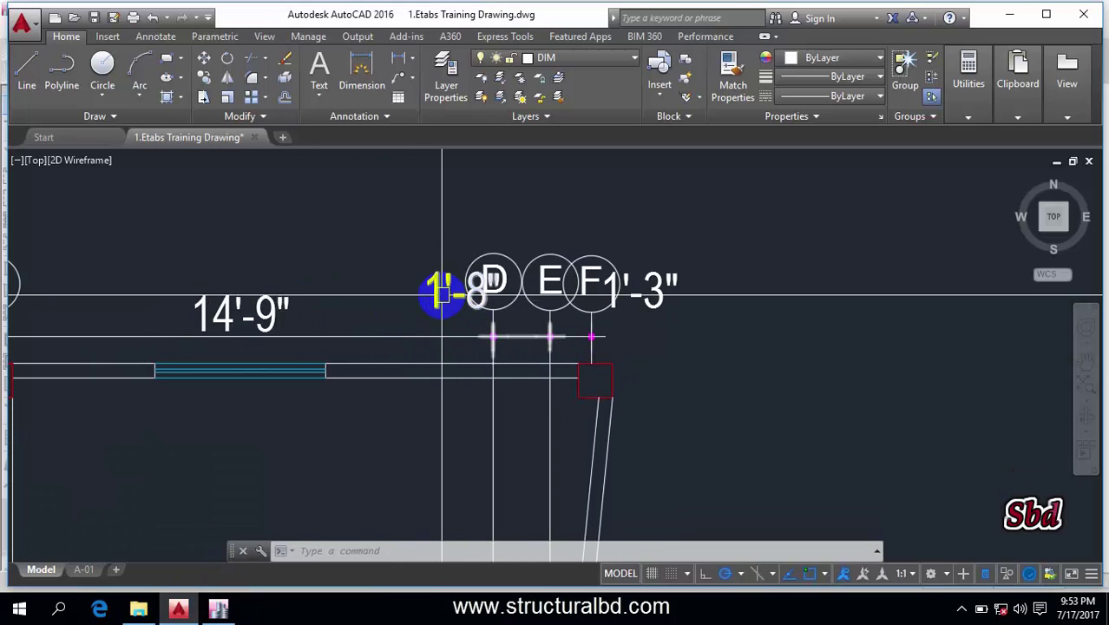
click(218, 607)
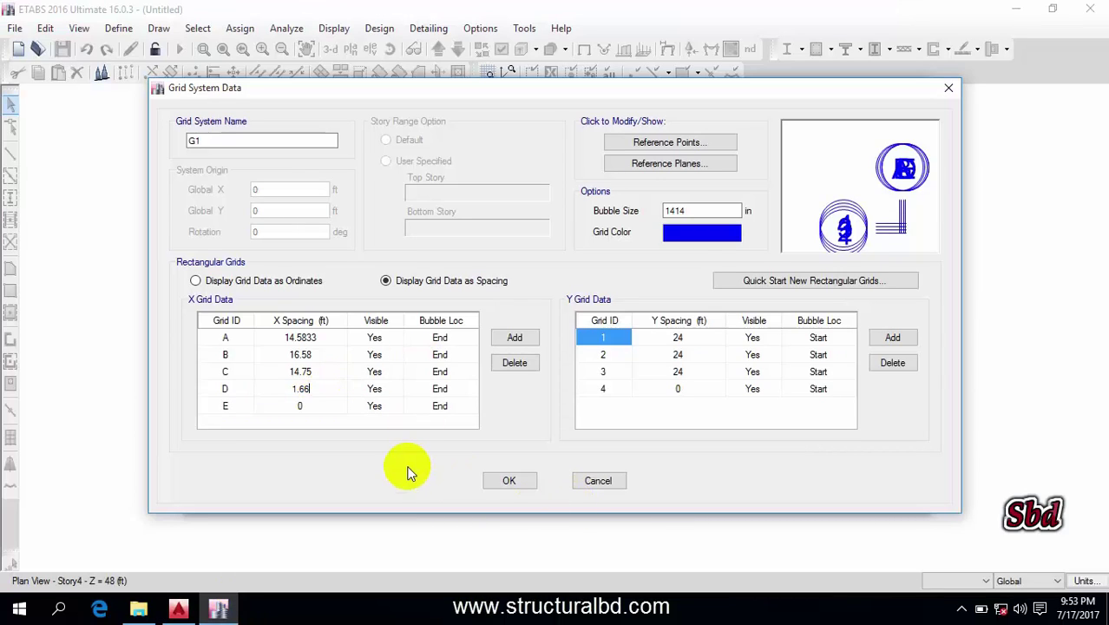
click(390, 407)
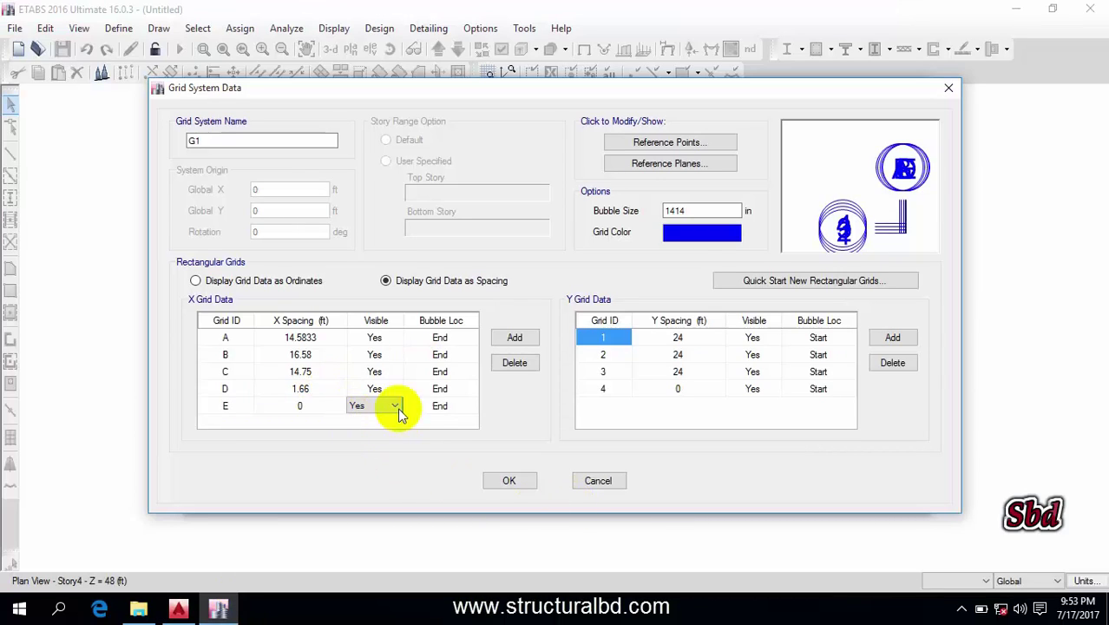
- Add X grid line F and set grid E's X spacing to 1.25 ft
click(517, 337)
key(alt+Tab)
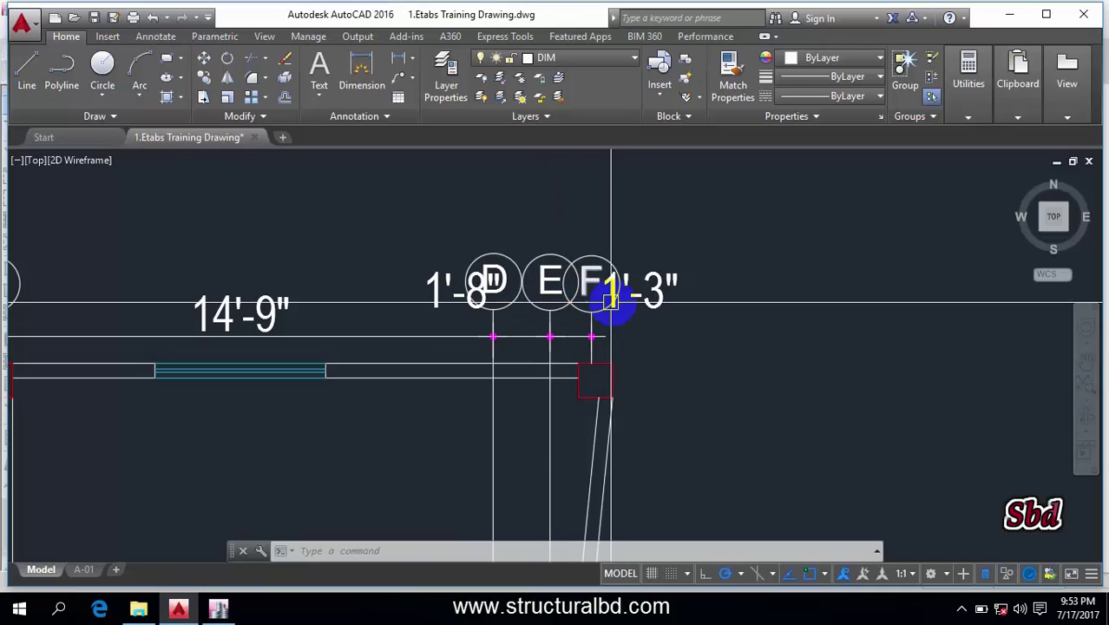
click(218, 608)
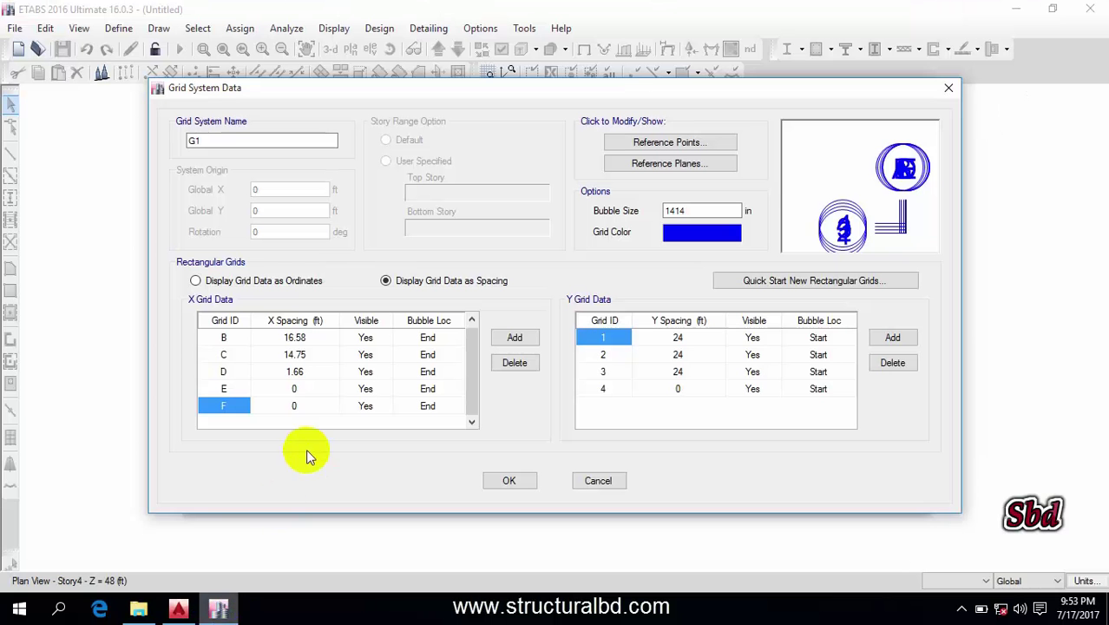
click(305, 392)
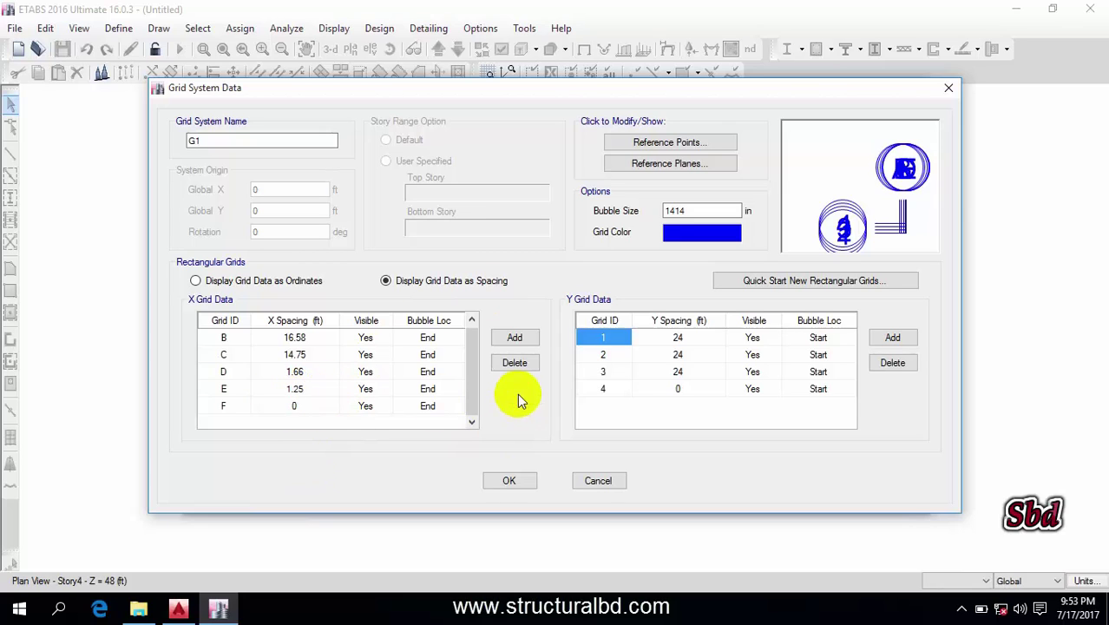
click(675, 342)
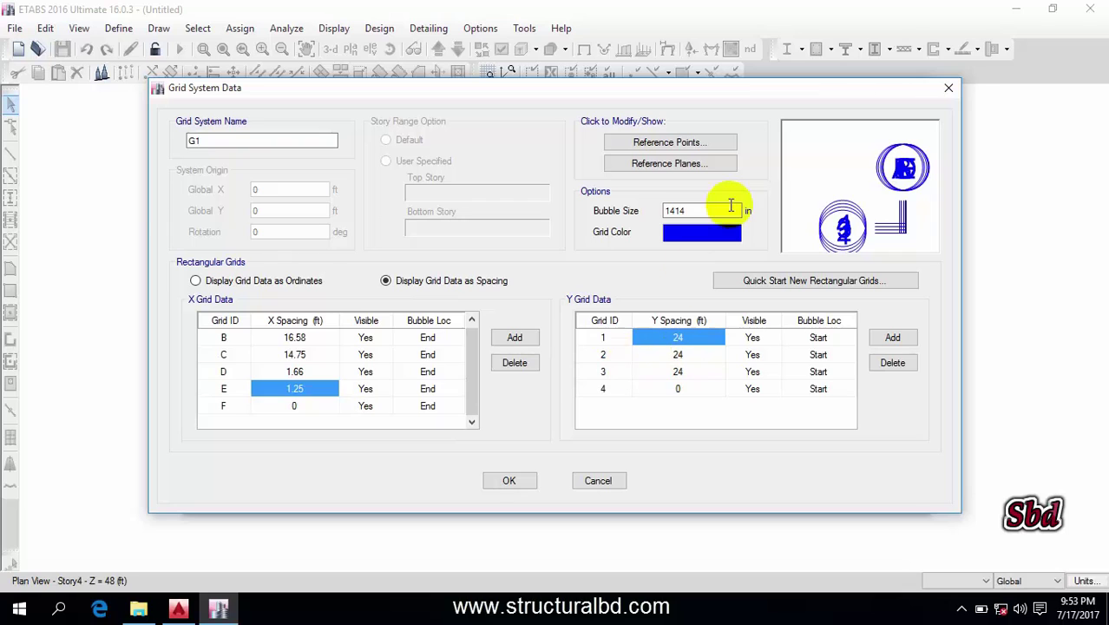
- Enter grid 1's Y spacing of 8.41 ft, checking the AutoCAD drawing for the dimension
triple_click(722, 210)
text(60)
click(178, 609)
scroll(479, 401, down, 5)
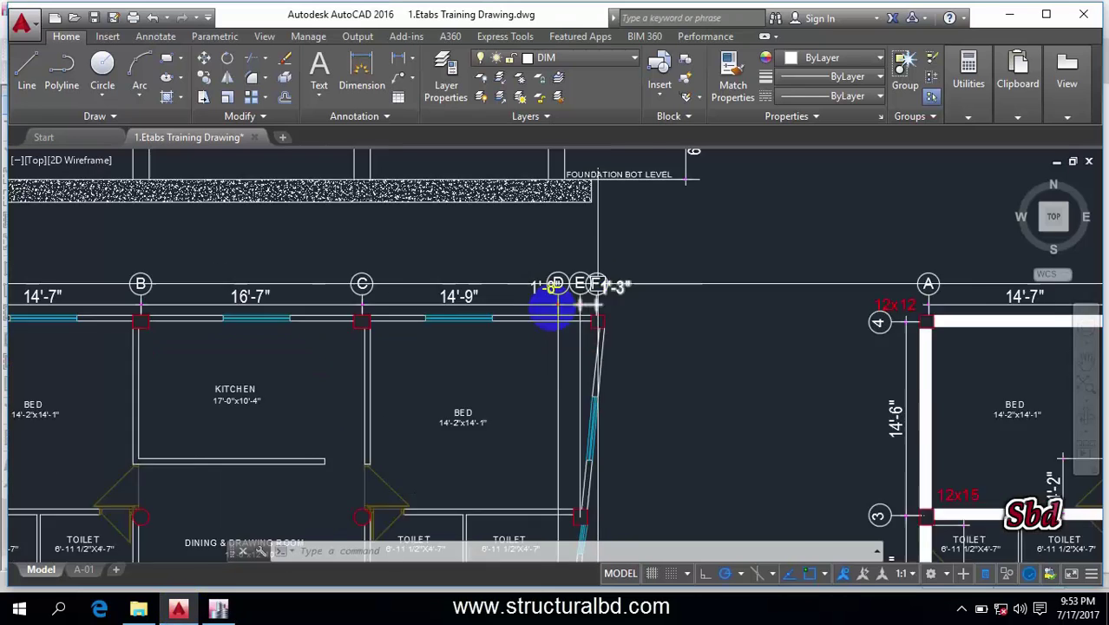
scroll(399, 394, up, 3)
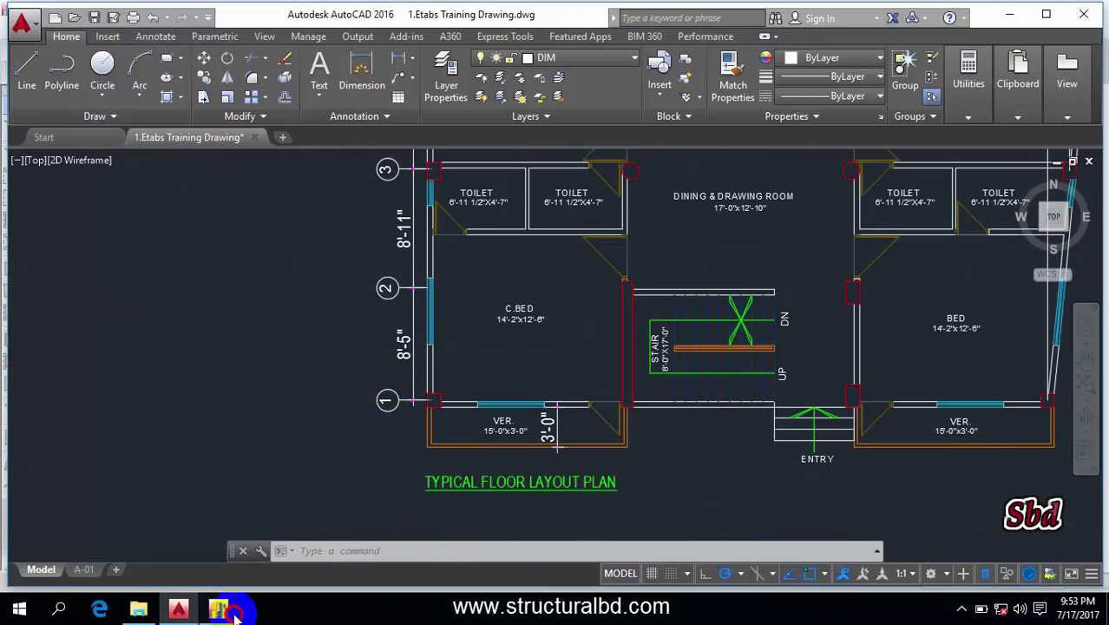
click(218, 609)
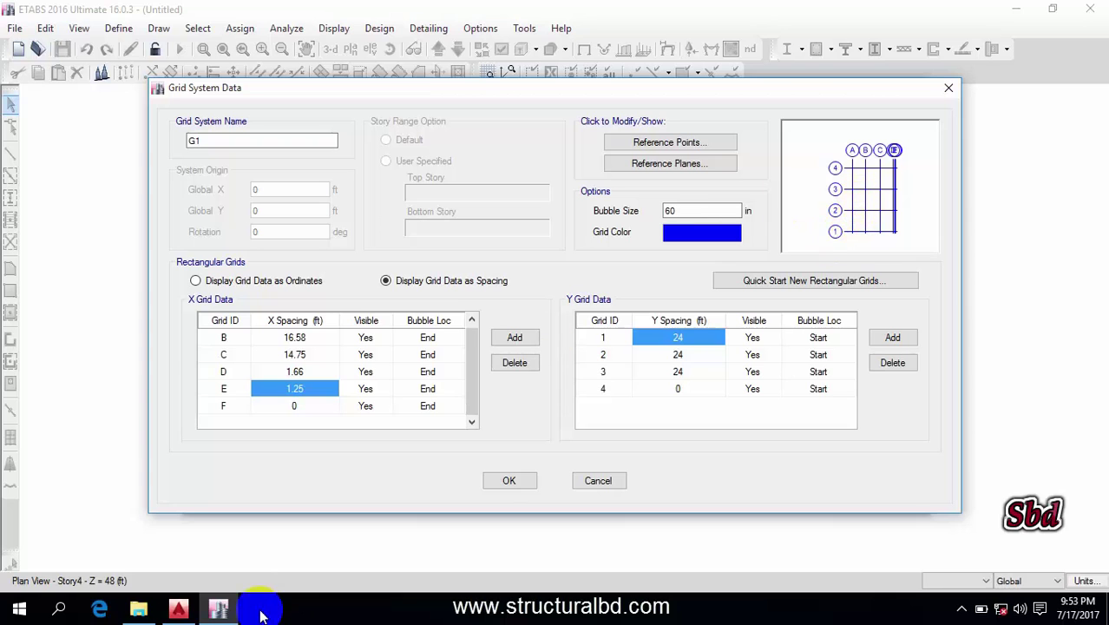
click(178, 609)
scroll(399, 382, up, 3)
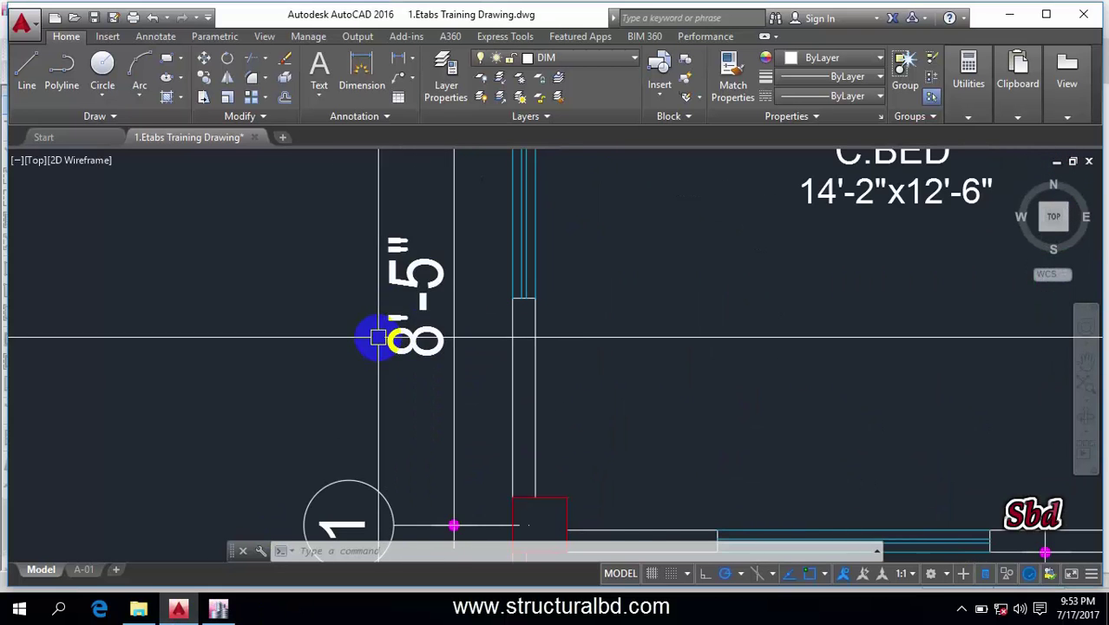
scroll(378, 340, down, 2)
key(alt+Tab)
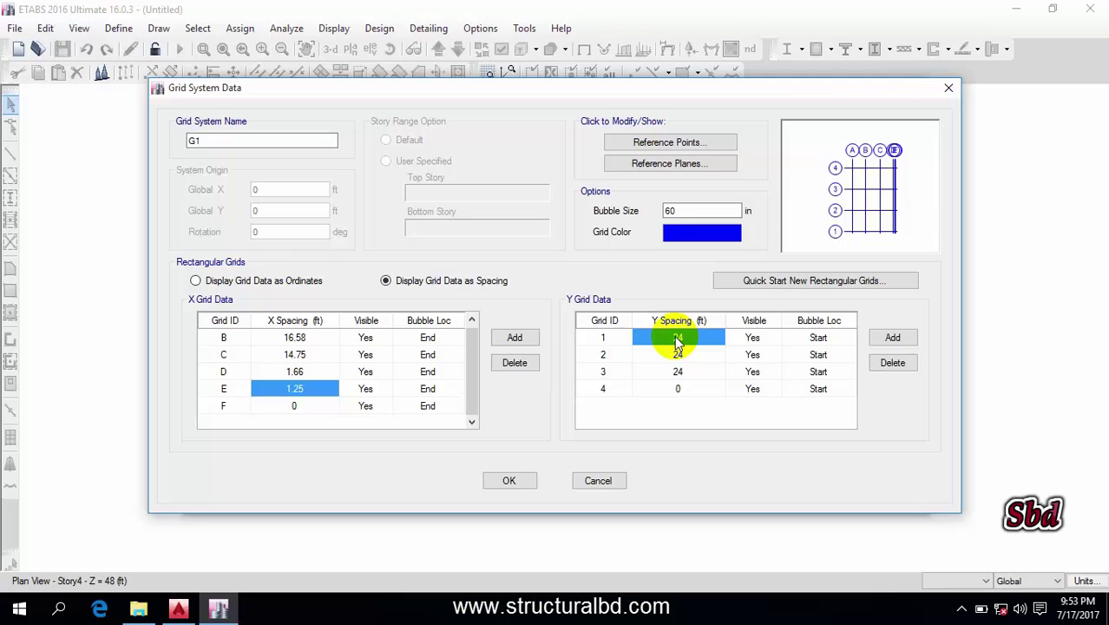
key(Return)
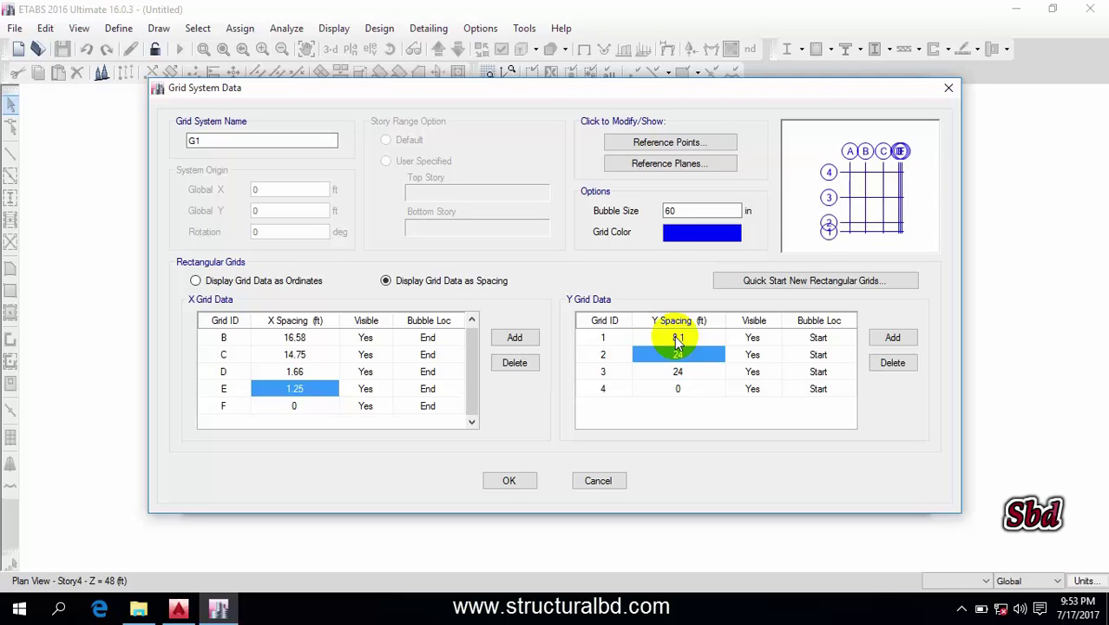
click(694, 337)
text(8.4)
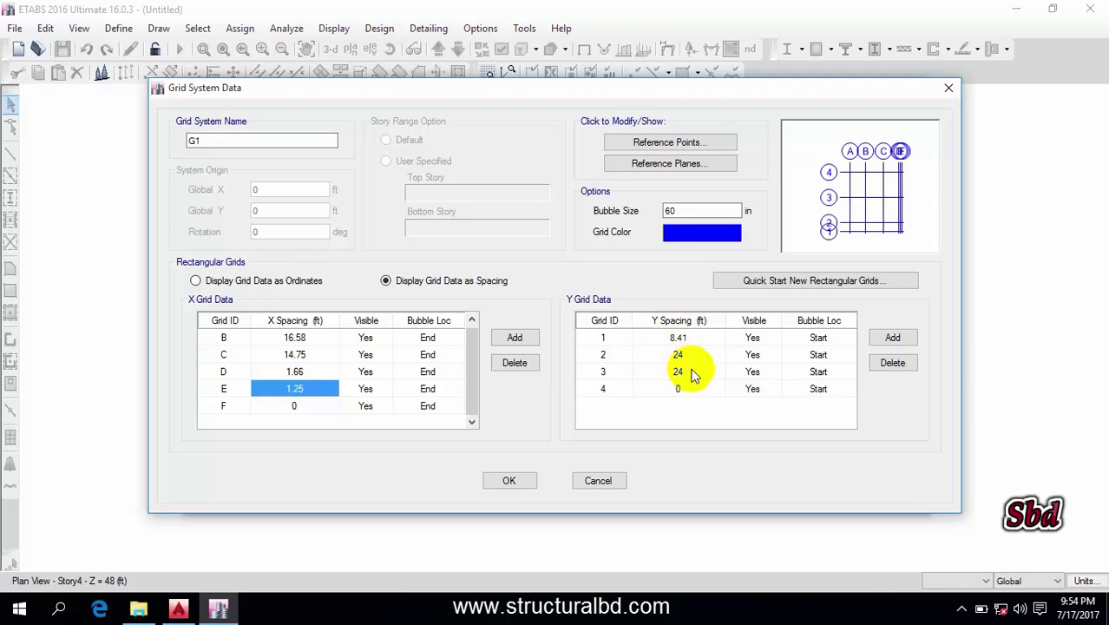
key(Return)
- Set the Y spacings of grids 2 and 3 to 8.92 ft and 14.5 ft
click(178, 610)
scroll(428, 416, down, 5)
scroll(352, 381, up, 6)
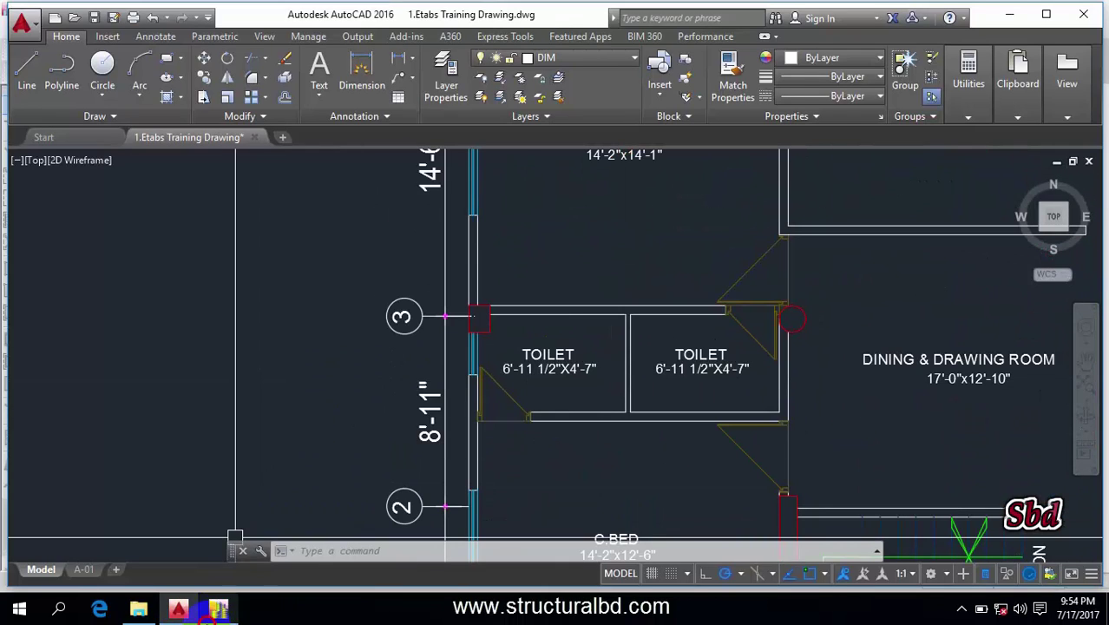
click(218, 609)
click(679, 354)
text(8.92)
key(Return)
key(alt+Tab)
scroll(322, 419, down, 3)
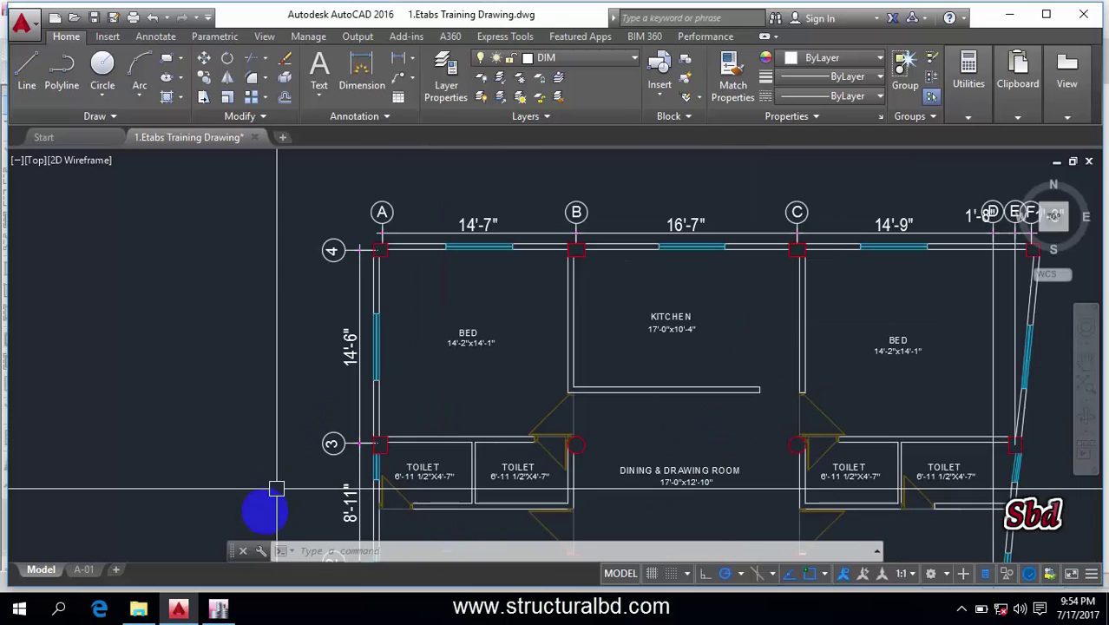
click(221, 610)
drag(704, 371, 614, 382)
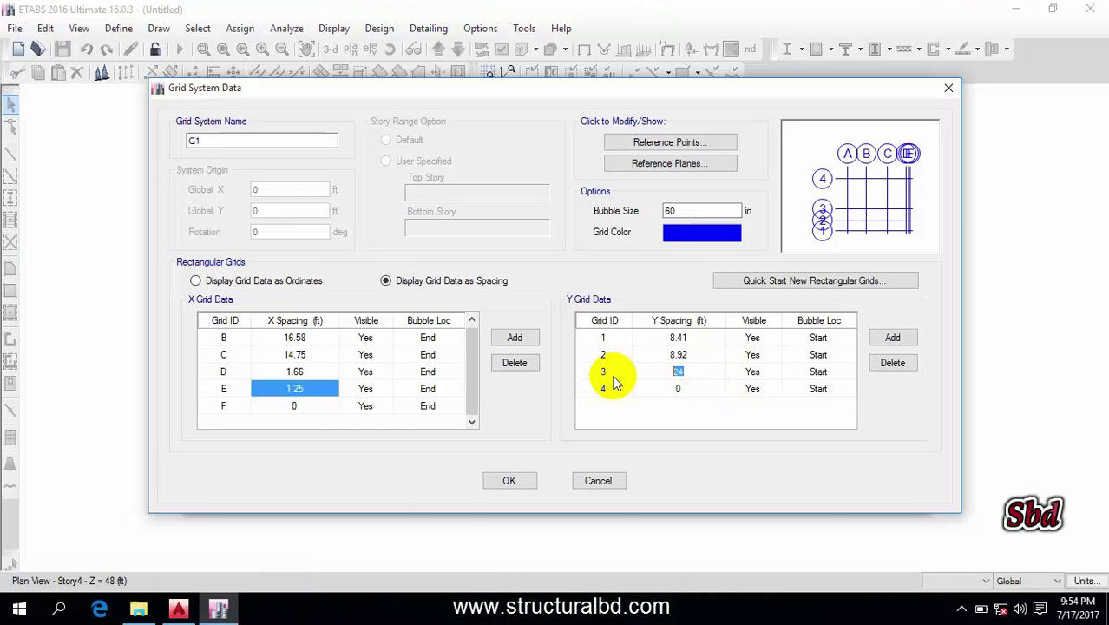
text(14.5)
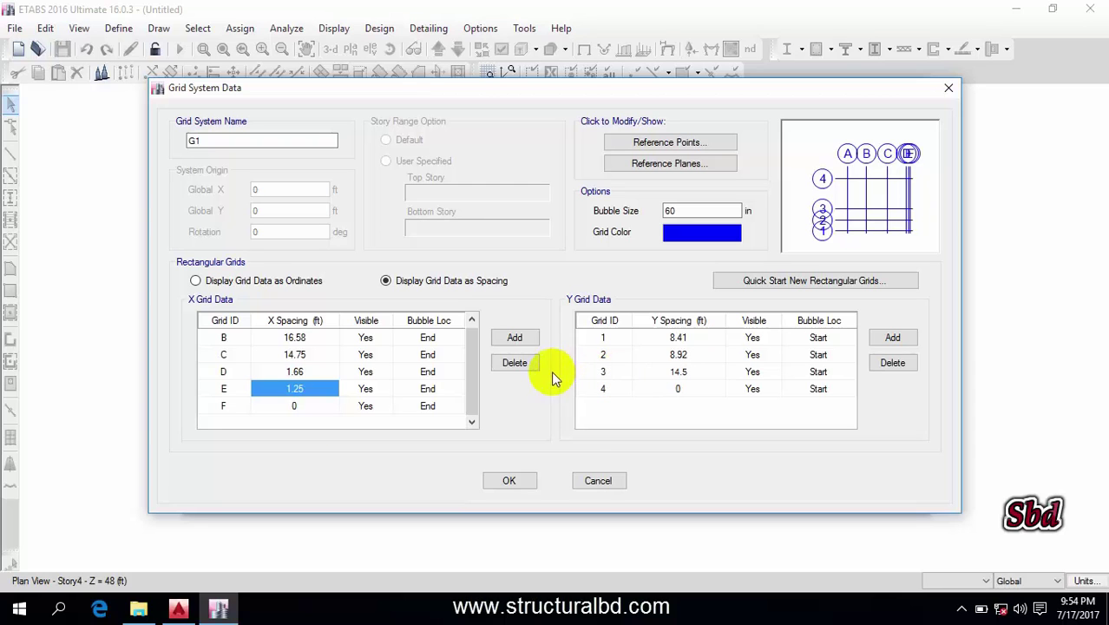
- Set the bubble size to 40 in and apply the grid data
click(178, 610)
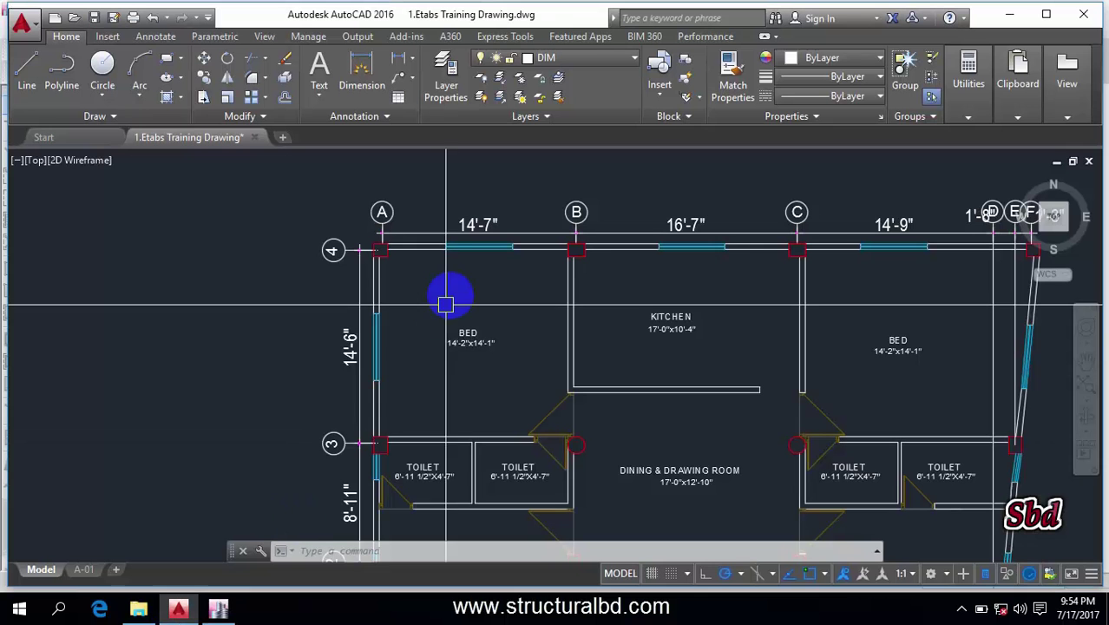
scroll(339, 273, down, 3)
scroll(327, 260, up, 4)
scroll(327, 260, down, 4)
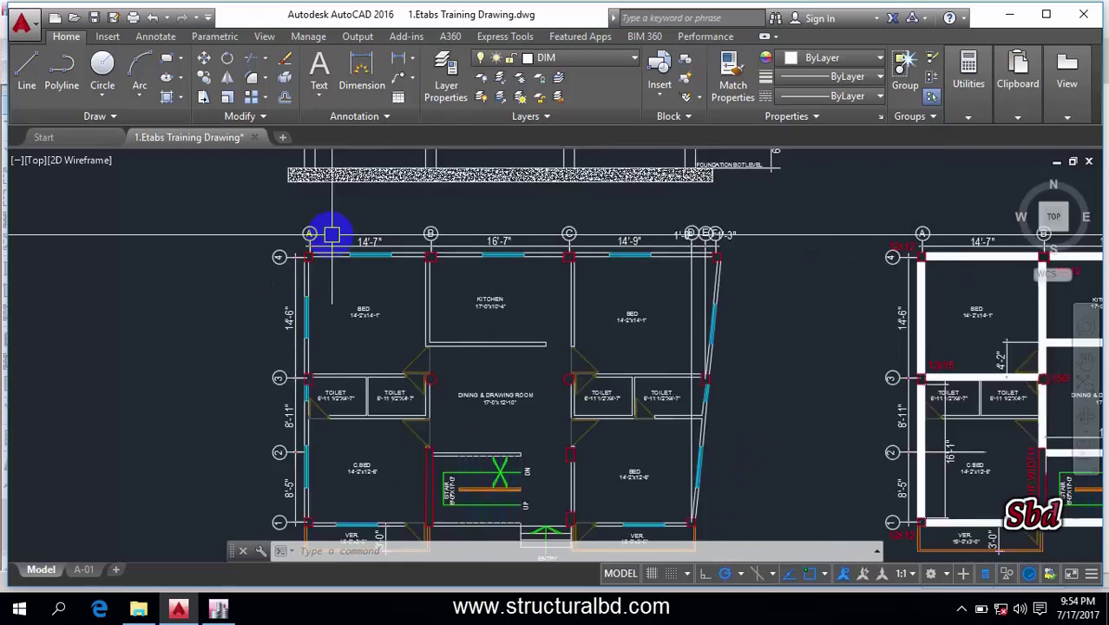
click(218, 610)
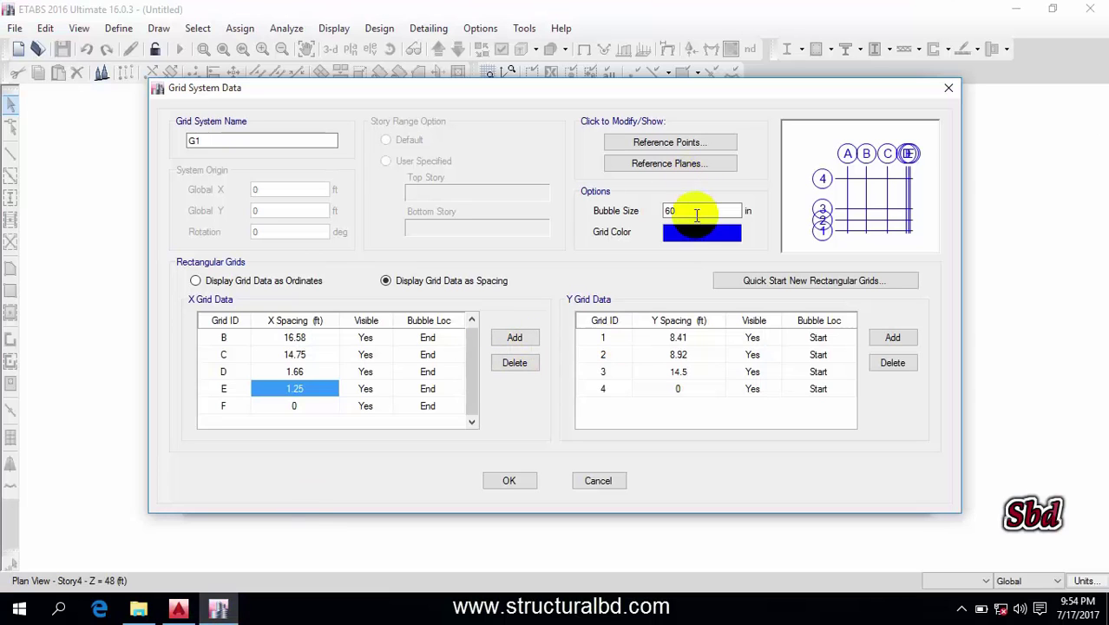
drag(681, 211, 630, 208)
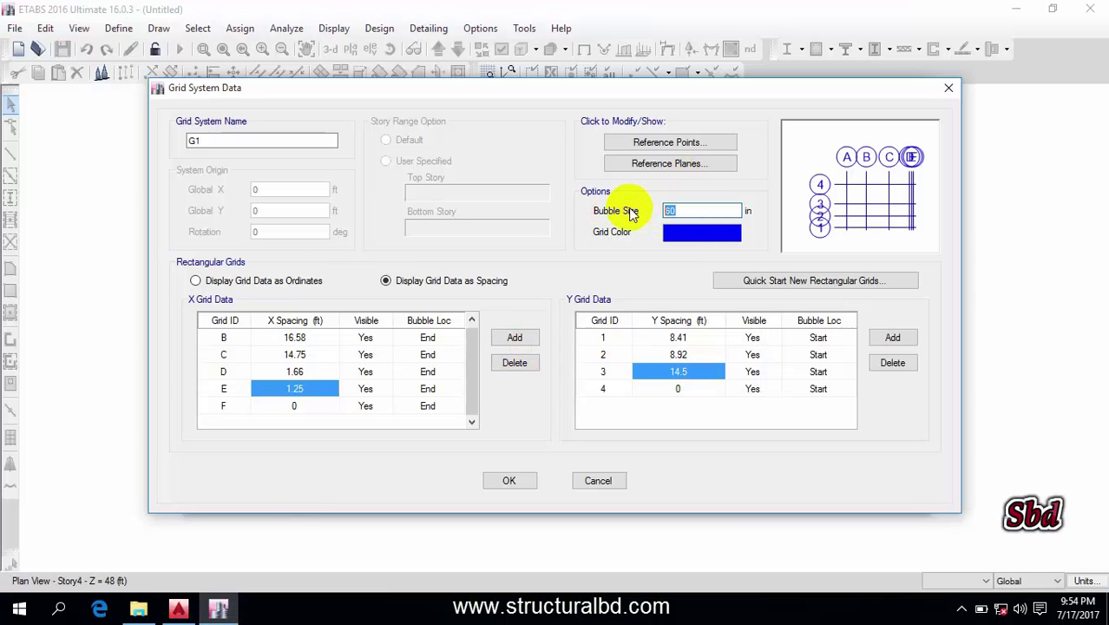
text(40)
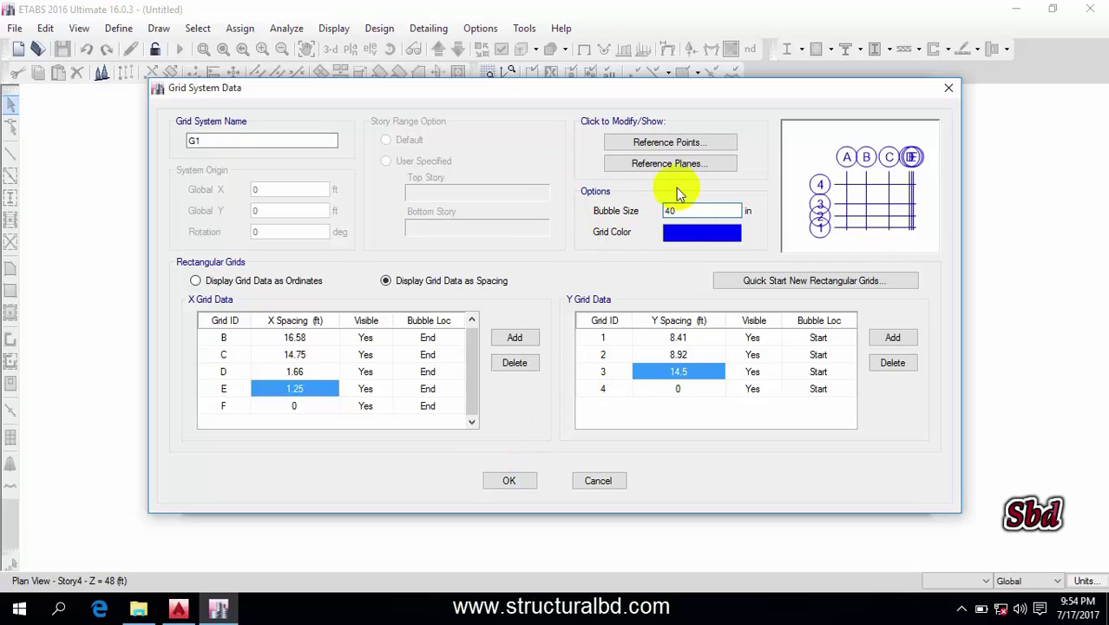
click(516, 480)
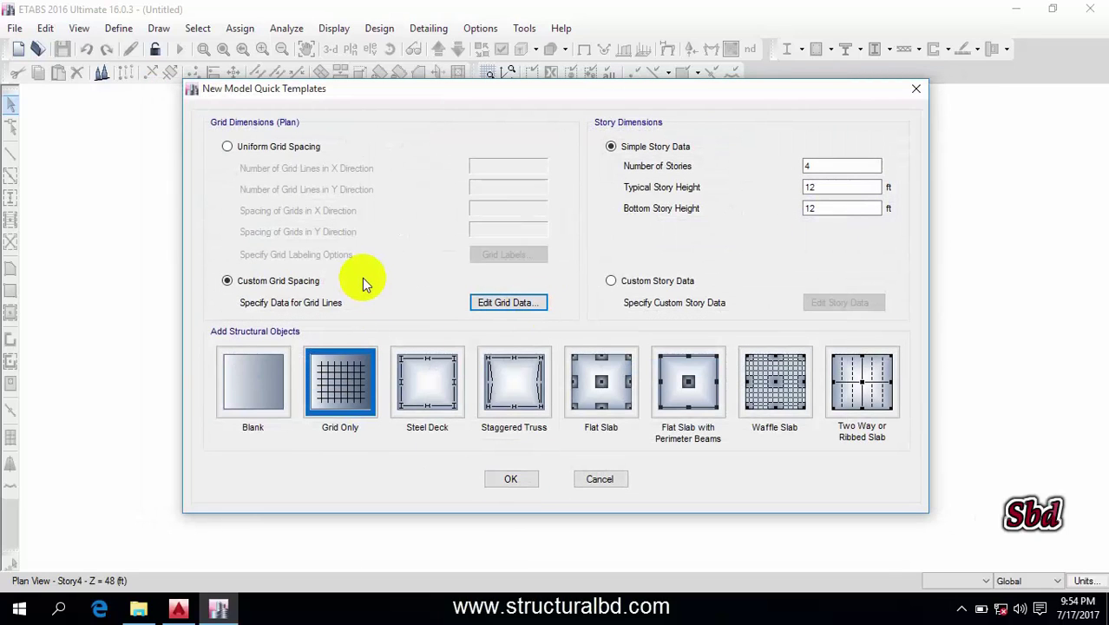
- Set the number of stories to 2 with a 10 ft typical story height
click(830, 165)
click(825, 168)
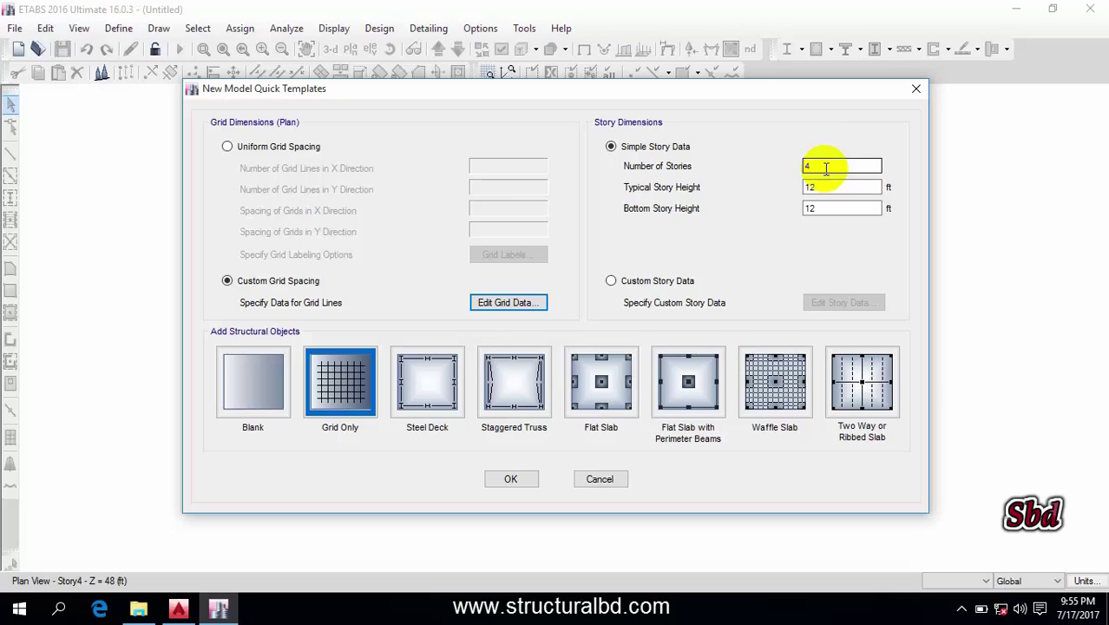
key(BackSpace)
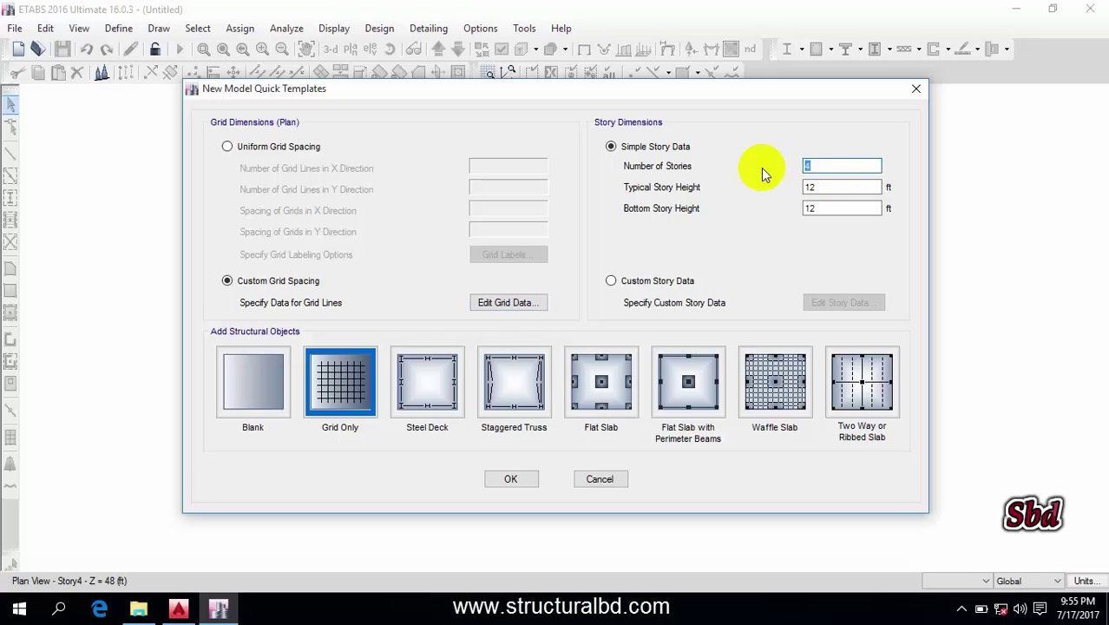
text(2)
key(Tab)
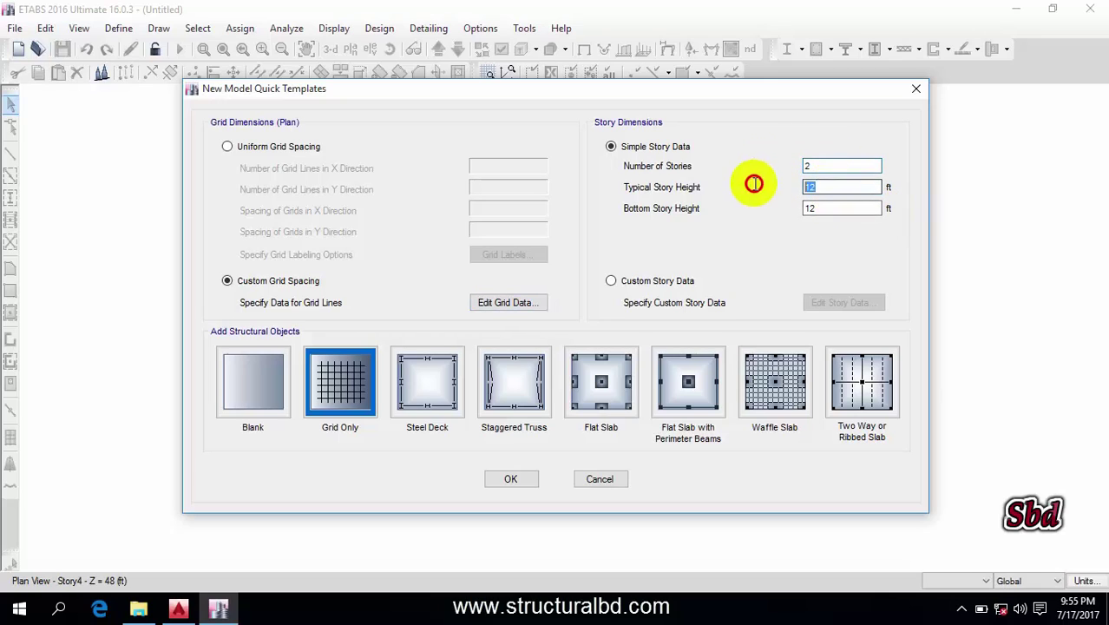
text(10)
- Set the bottom story height to 6 ft after checking the elevation, and create the model
click(178, 608)
scroll(562, 267, down, 3)
scroll(562, 267, up, 5)
middle_drag(639, 421, 579, 275)
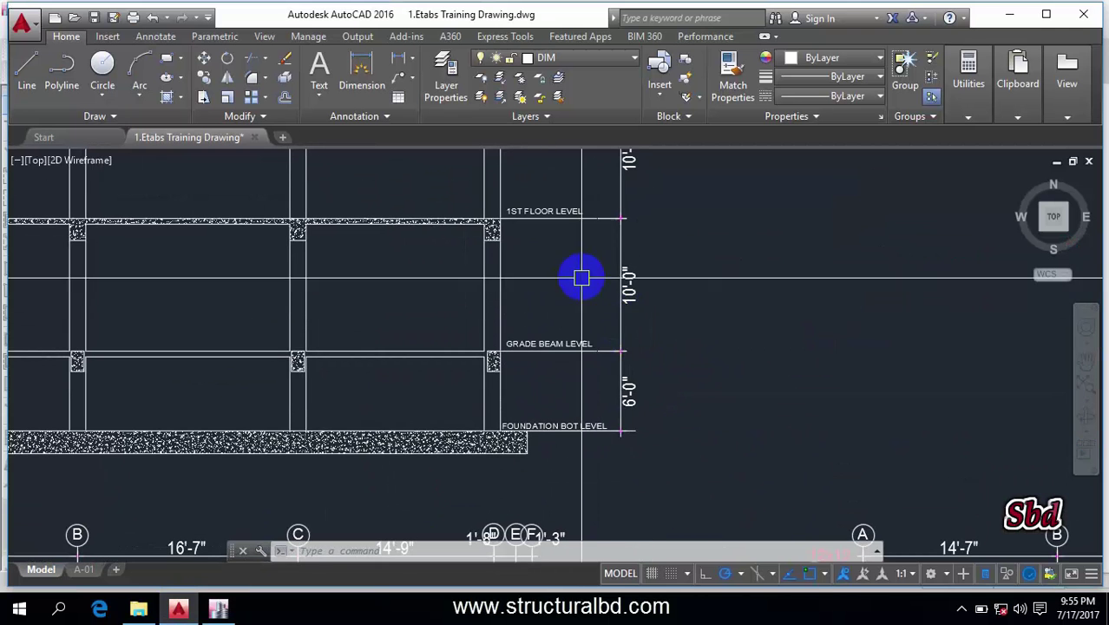
click(217, 607)
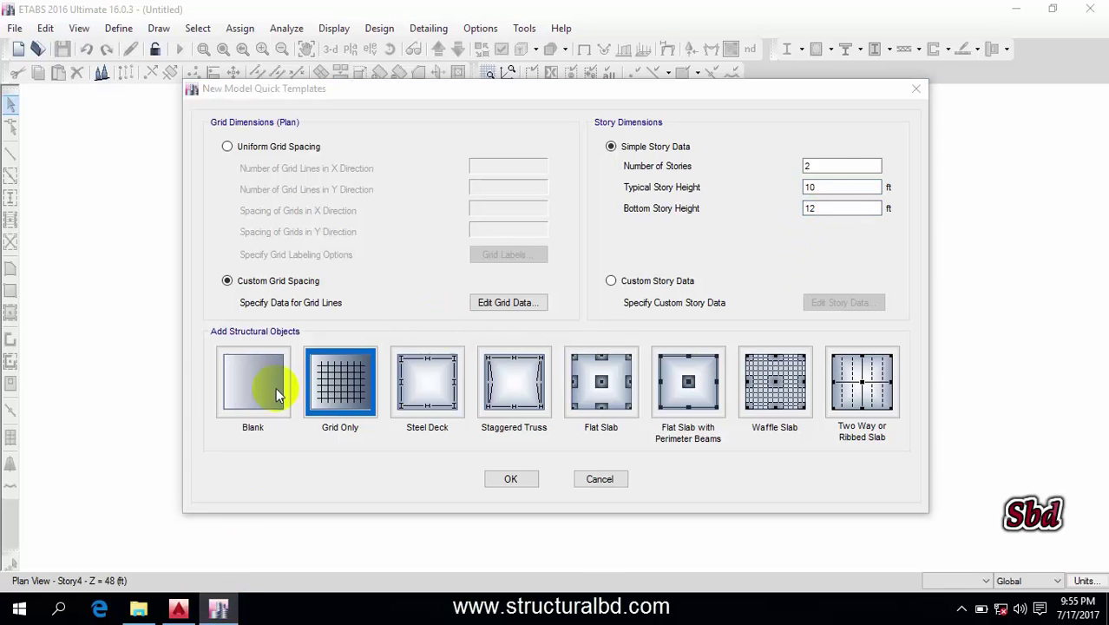
click(178, 607)
middle_drag(466, 406, 528, 361)
scroll(546, 369, up, 2)
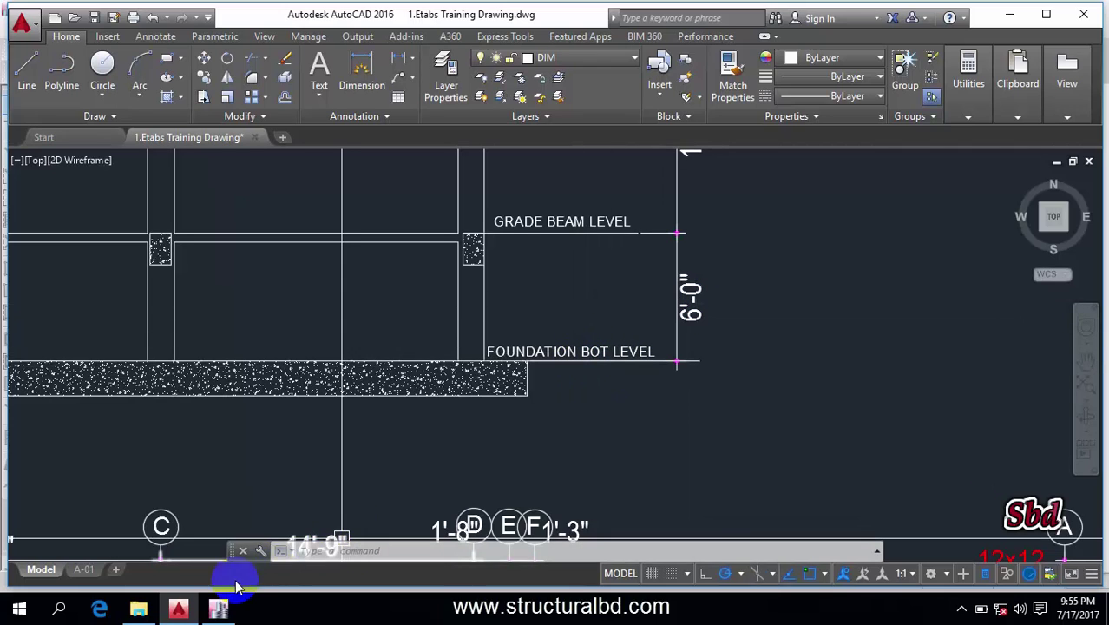
scroll(668, 312, down, 3)
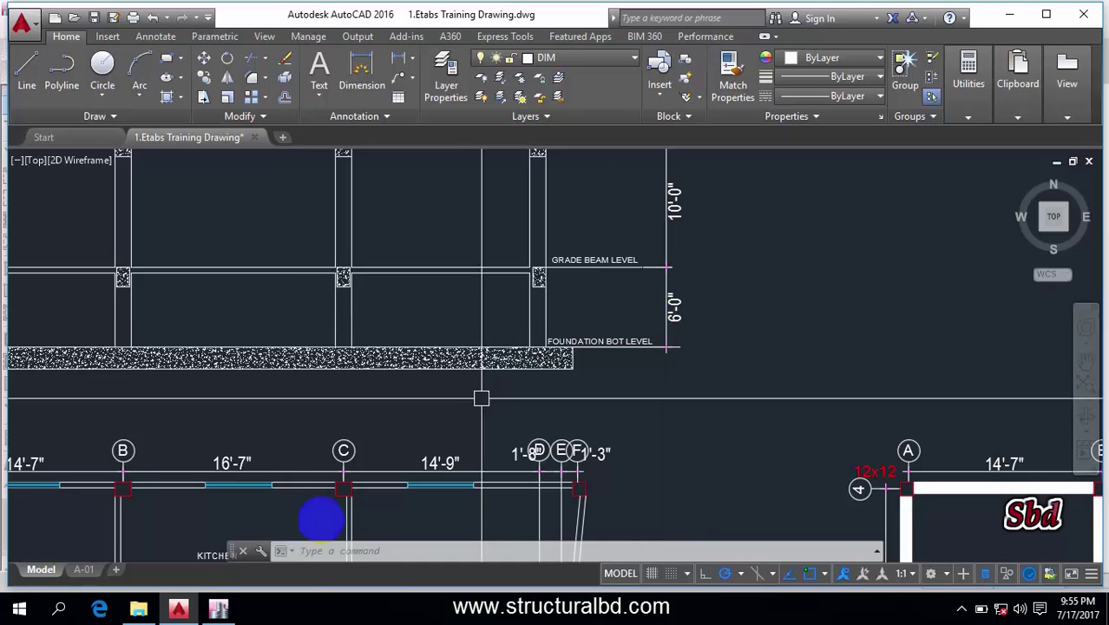
click(217, 607)
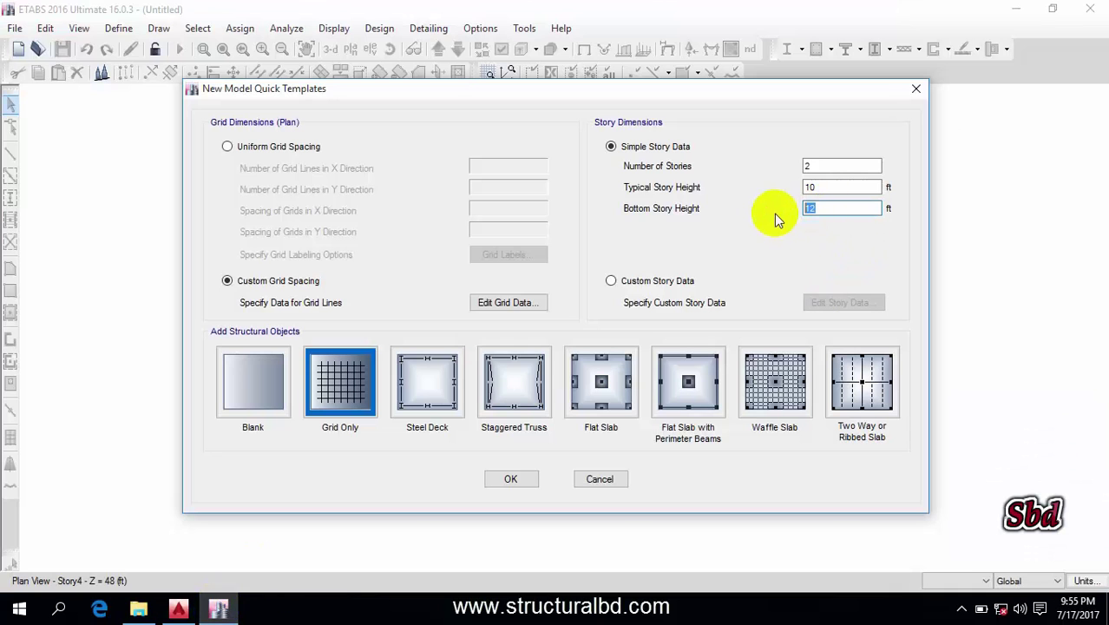
text(6)
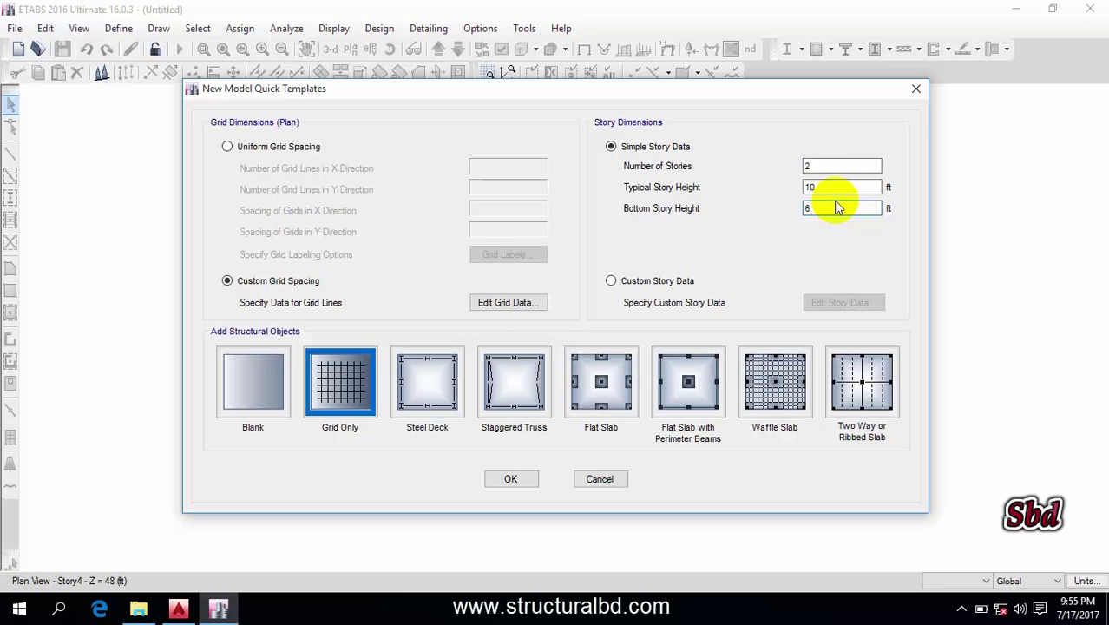
click(508, 479)
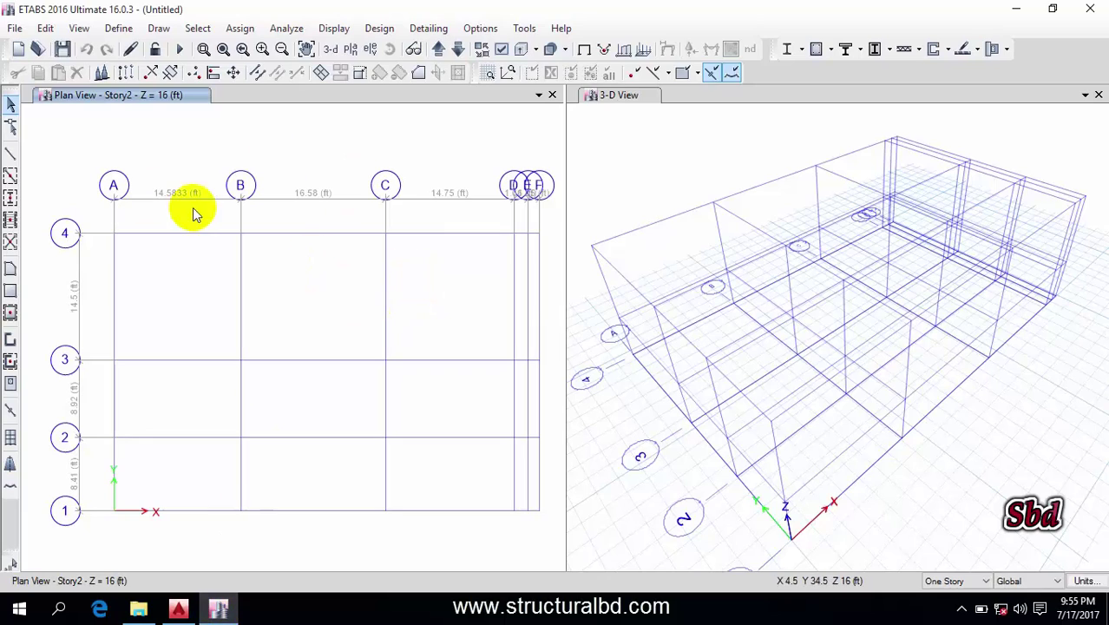
- Compare the ETABS grid with the AutoCAD plan, then bring up the Save Model File As dialog
click(178, 608)
scroll(467, 330, down, 3)
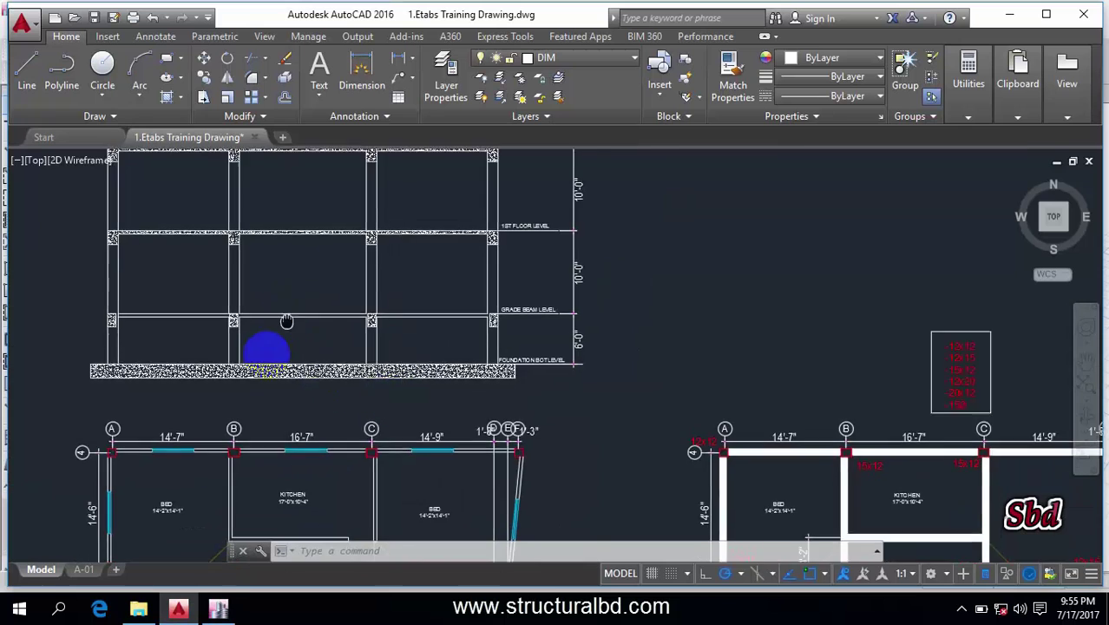
scroll(412, 377, up, 3)
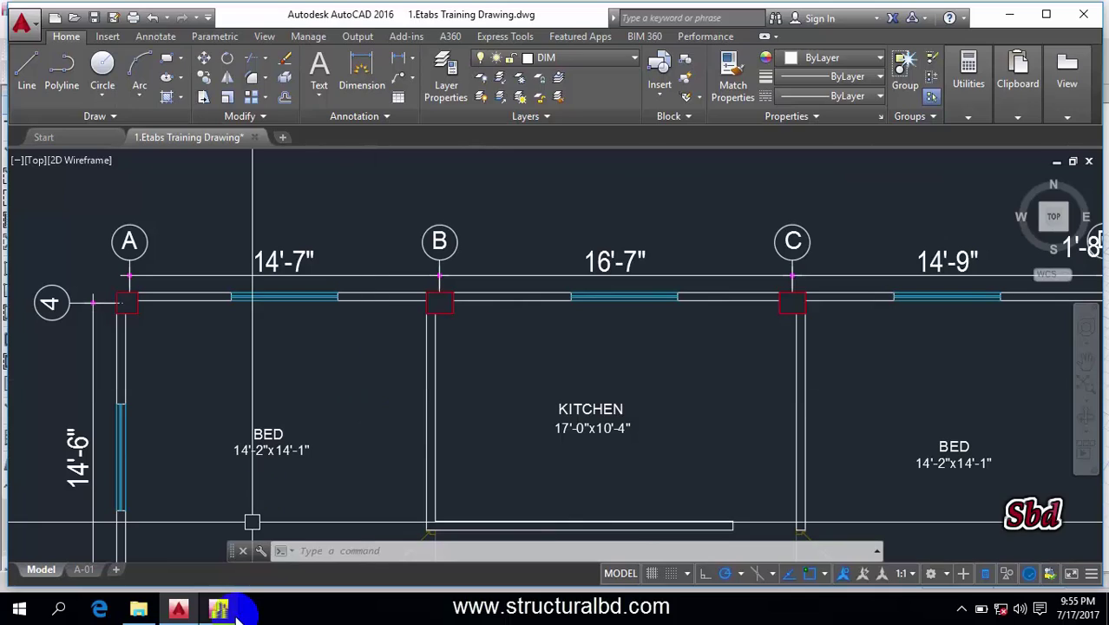
click(218, 607)
scroll(286, 256, up, 2)
scroll(302, 314, down, 1)
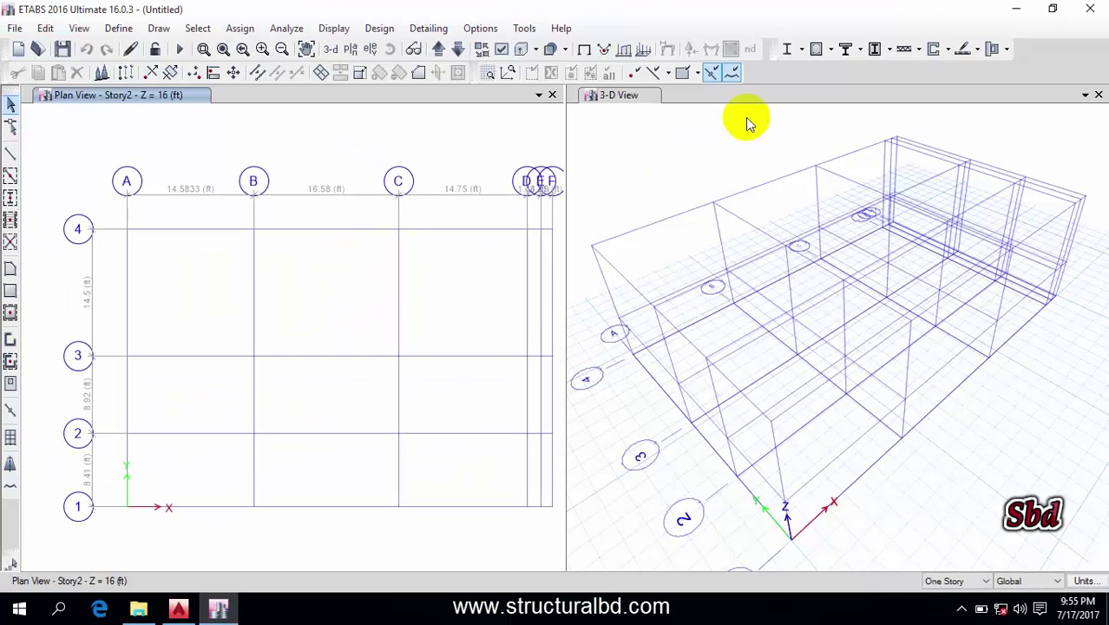
middle_drag(663, 161, 663, 211)
middle_drag(347, 260, 322, 260)
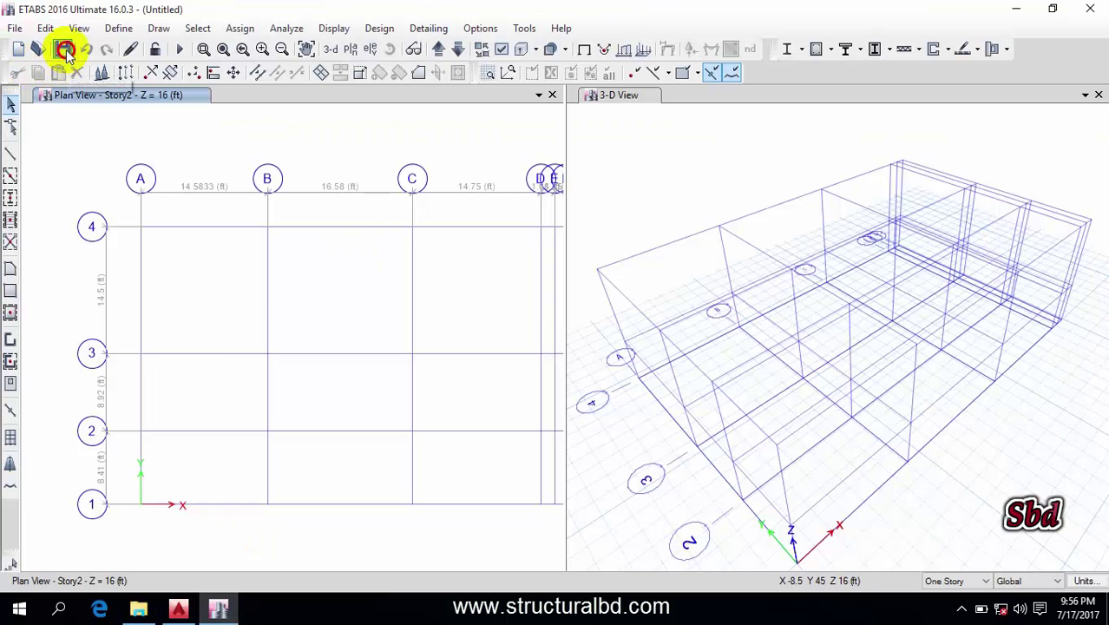
click(65, 51)
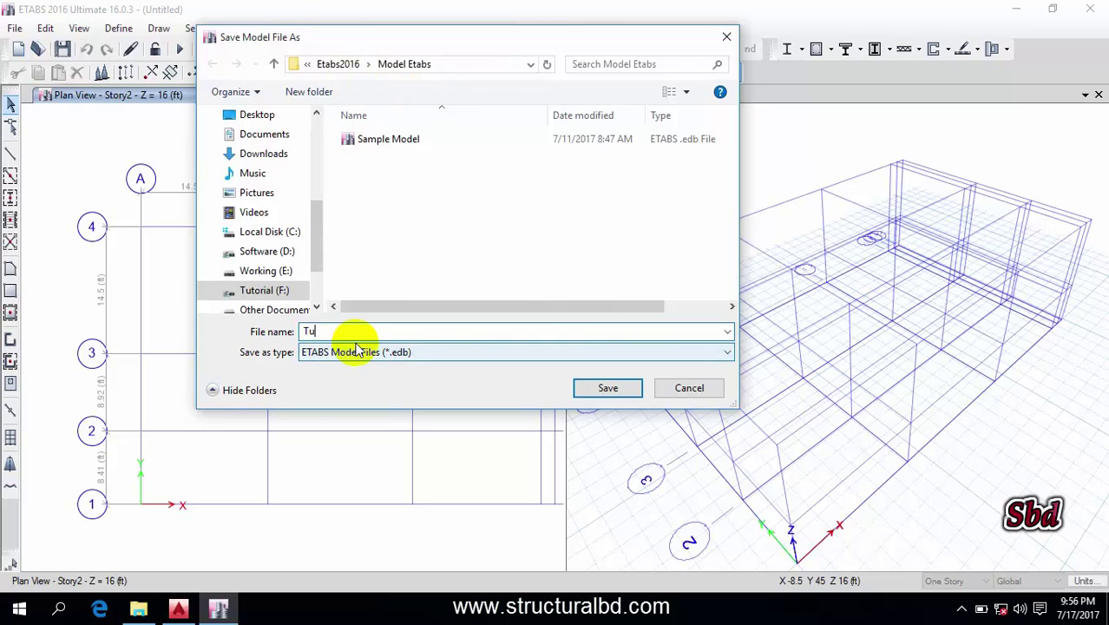
- Save the model as 'Tutorial Model 01'
text(Tutorial Model 01)
click(609, 388)
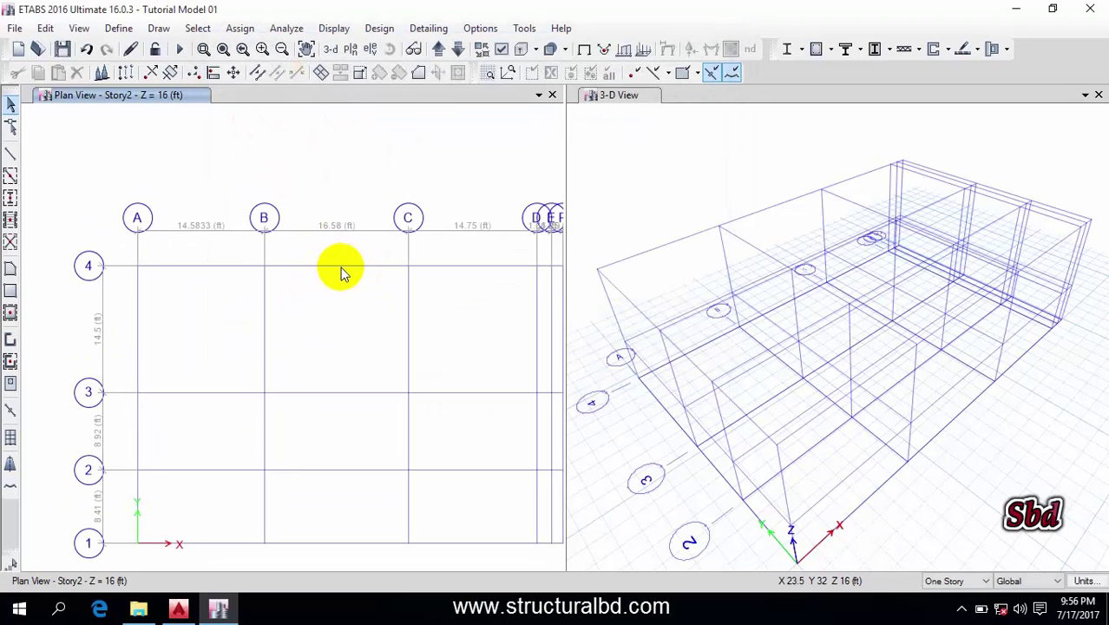
drag(368, 293, 339, 263)
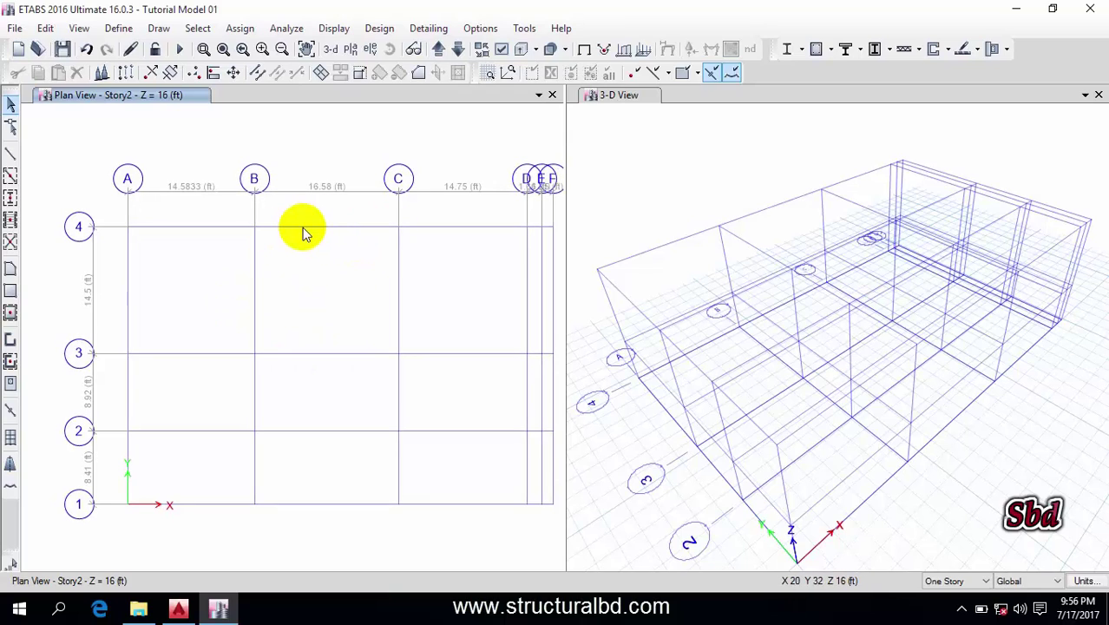
- Enable Lock Onscreen Grid System Edit, trial-move grid line 4 in plan, then undo it
click(43, 28)
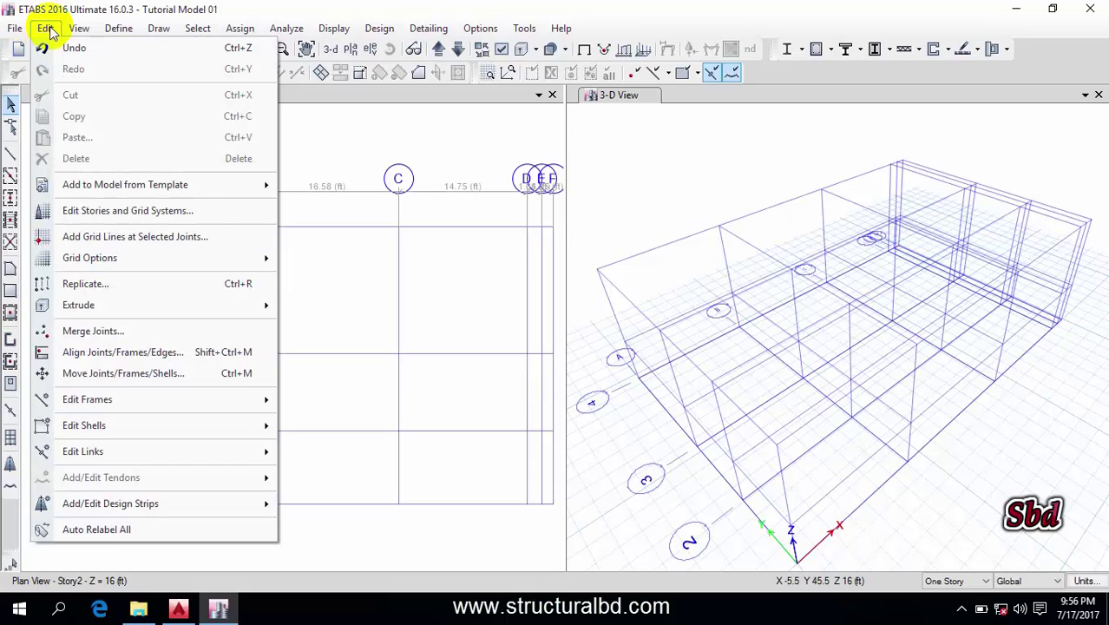
mouse_move(122, 260)
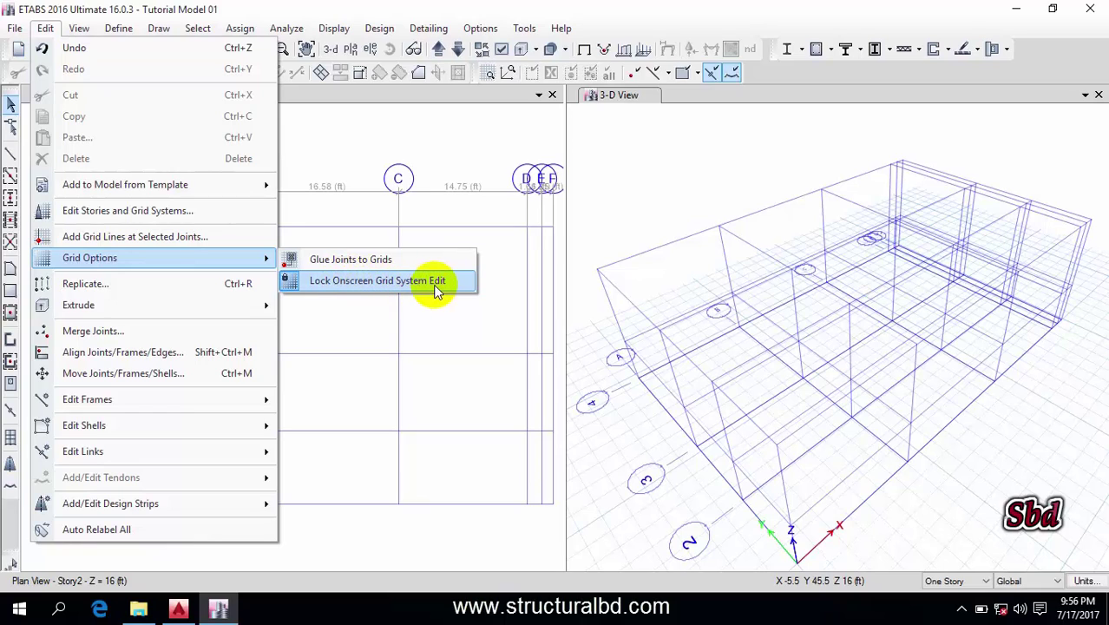
click(356, 285)
drag(348, 260, 320, 228)
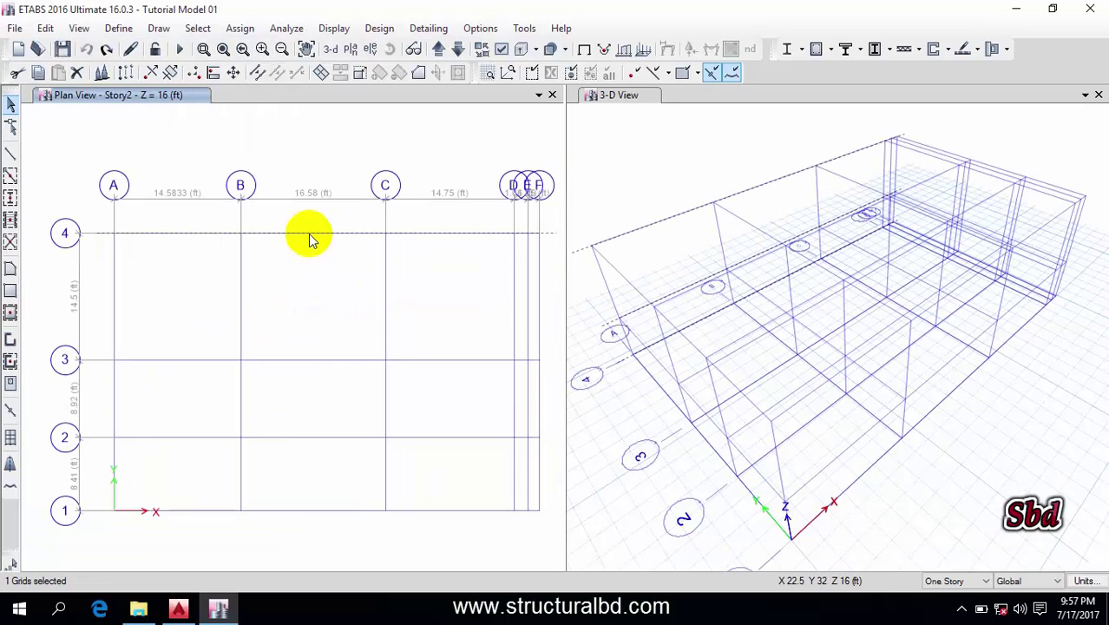
drag(312, 241, 260, 289)
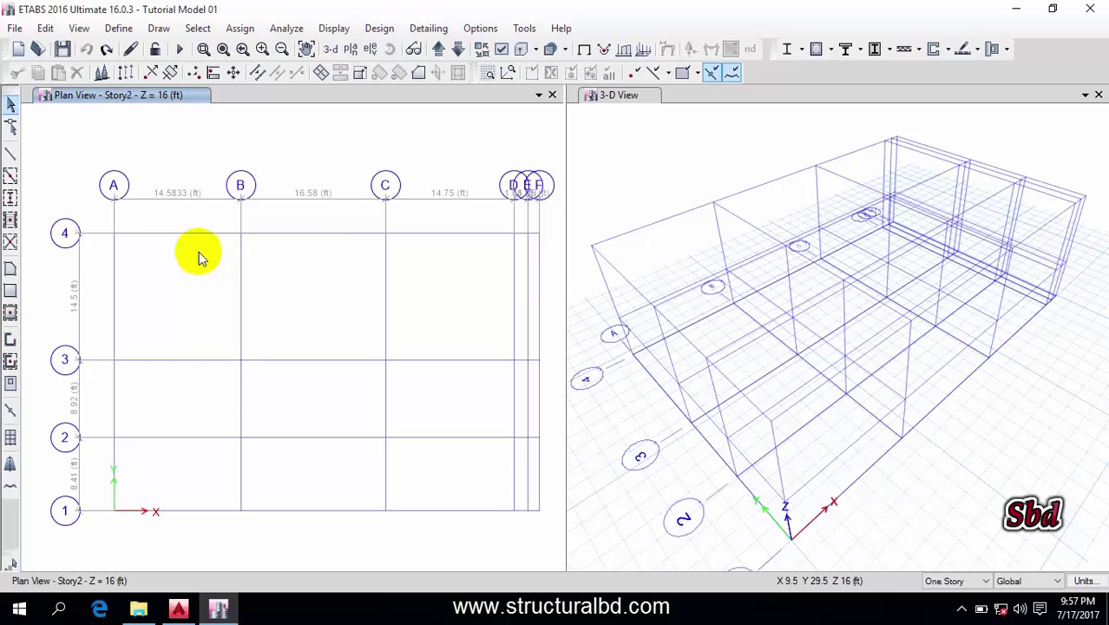
click(45, 28)
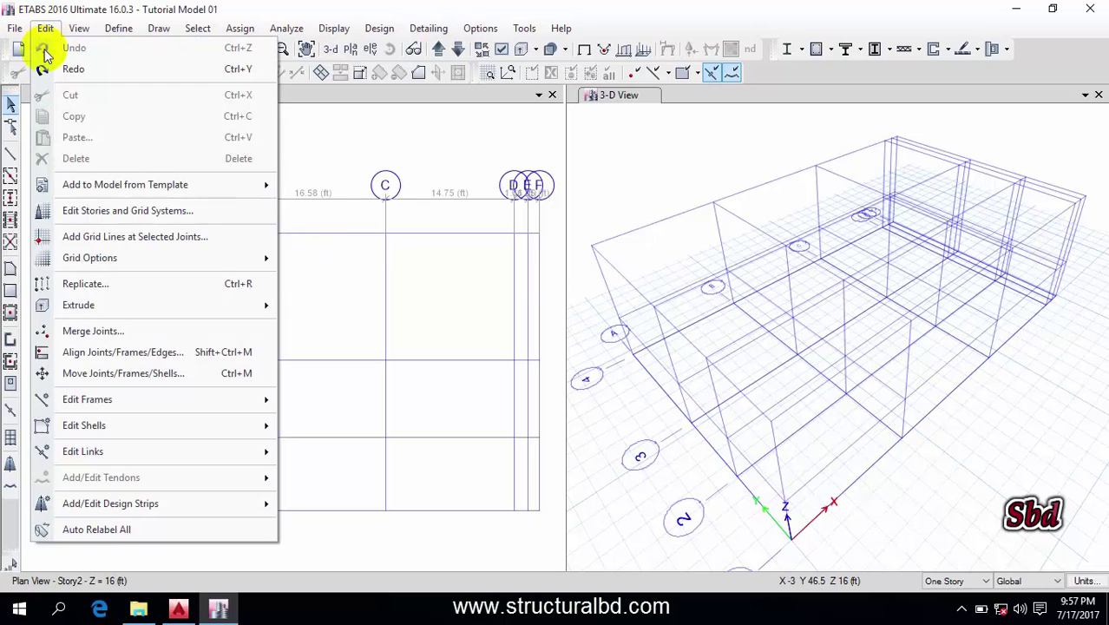
click(297, 328)
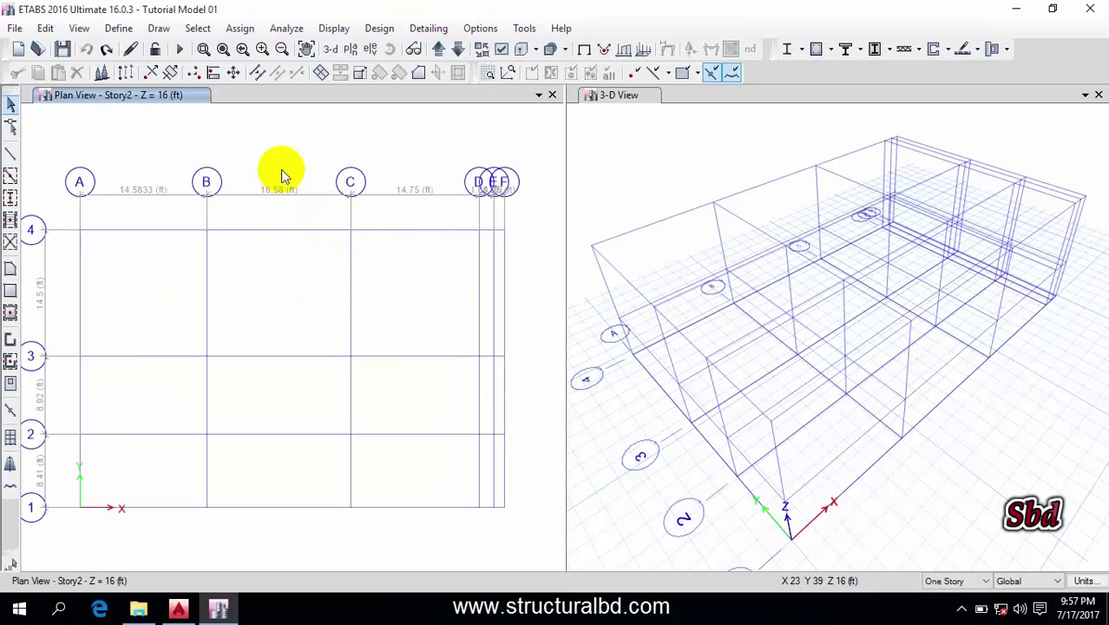
- Open grid system G1's data and display the grids as spacings
click(45, 29)
click(167, 209)
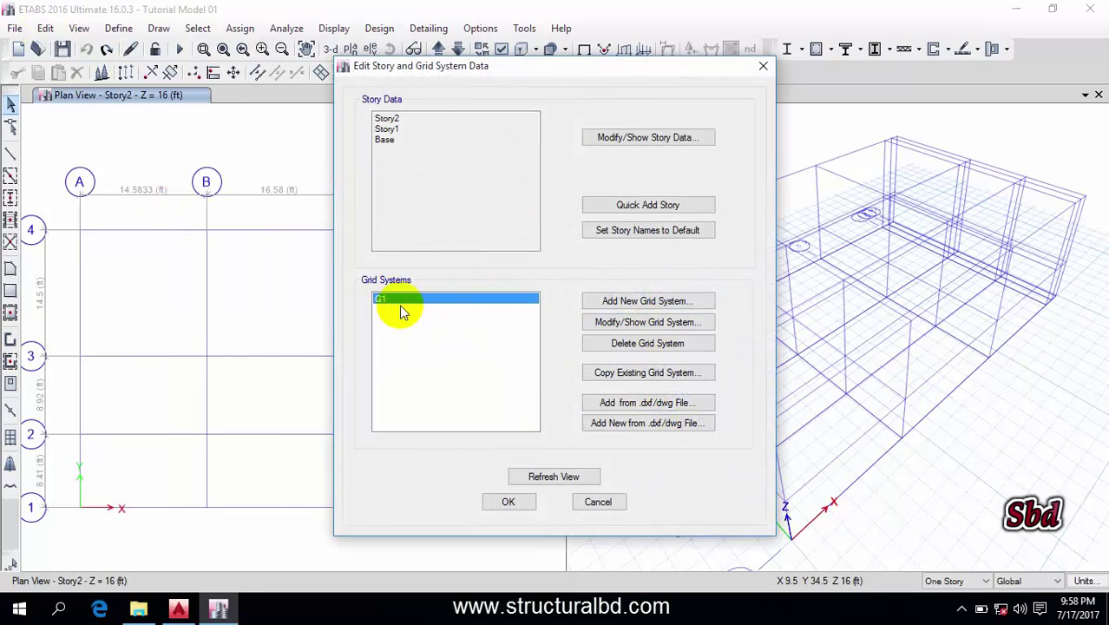
click(651, 326)
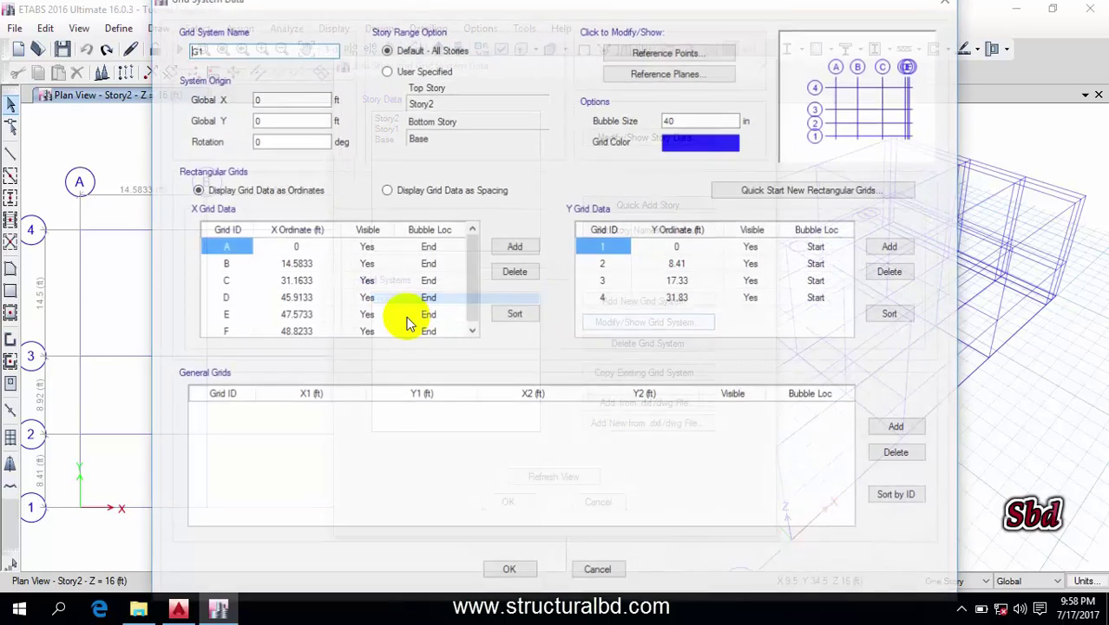
click(387, 193)
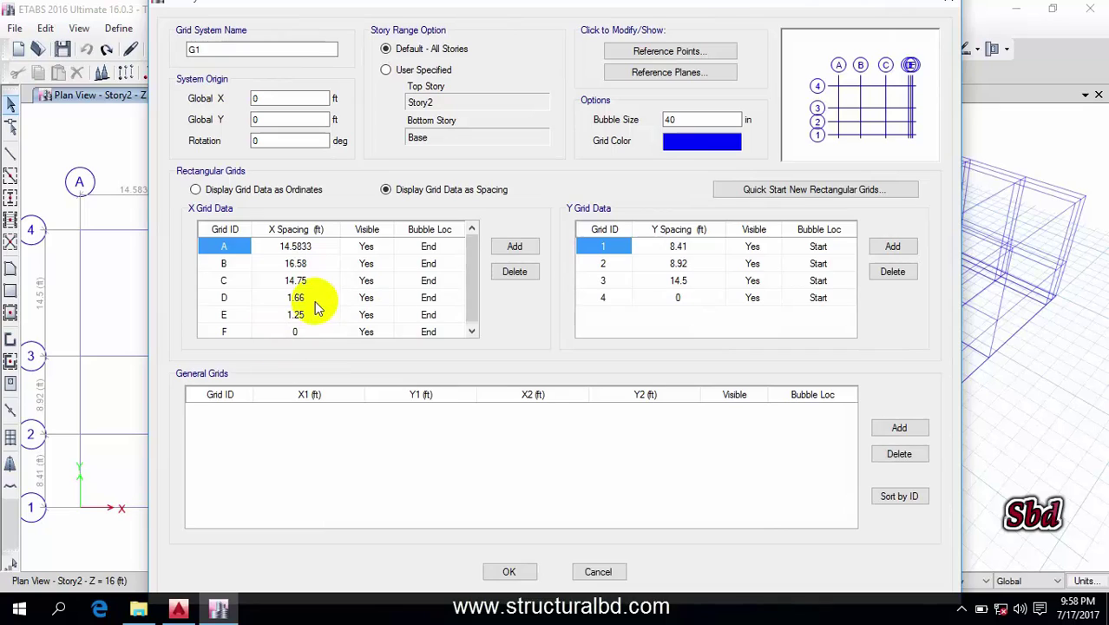
scroll(461, 252, down, 1)
scroll(246, 314, up, 1)
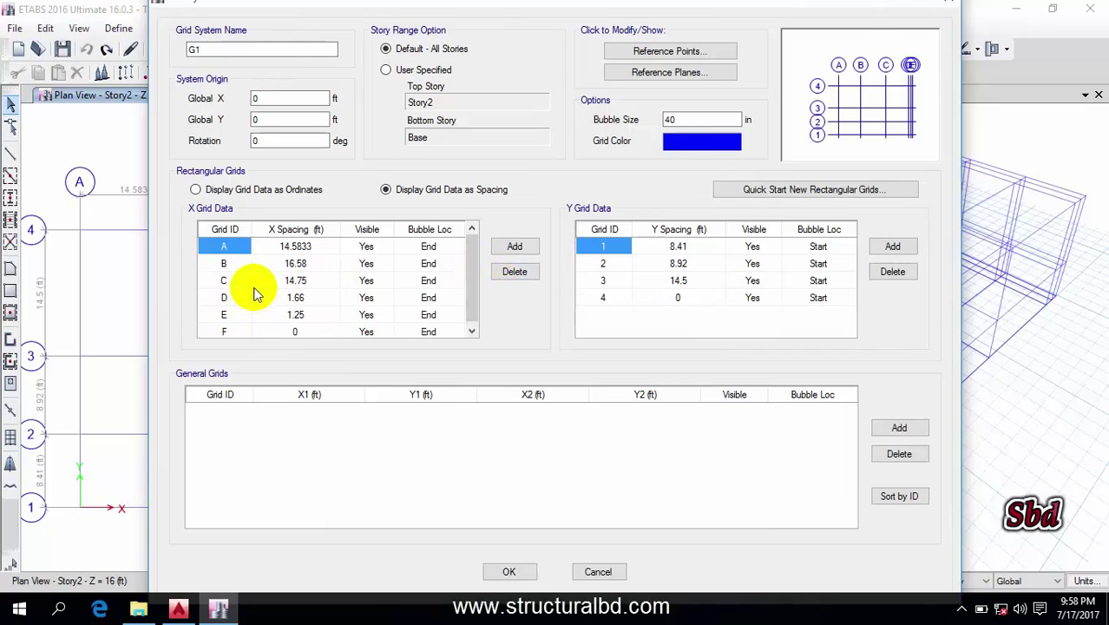
- Relabel grid B as BB in the X grid data and close the grid system data
click(241, 265)
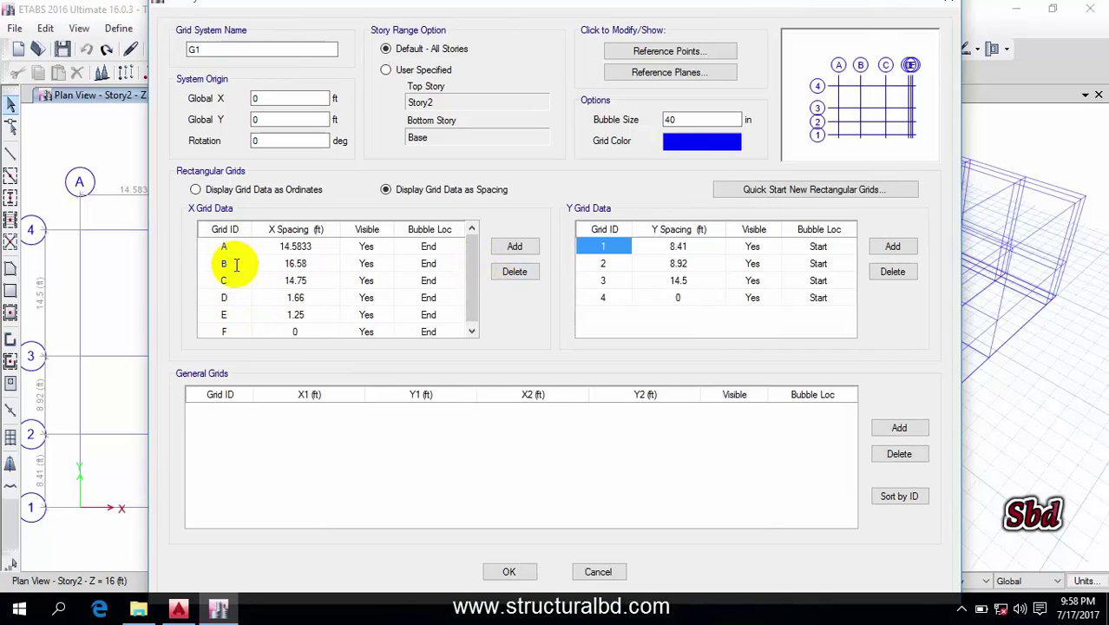
text(aa)
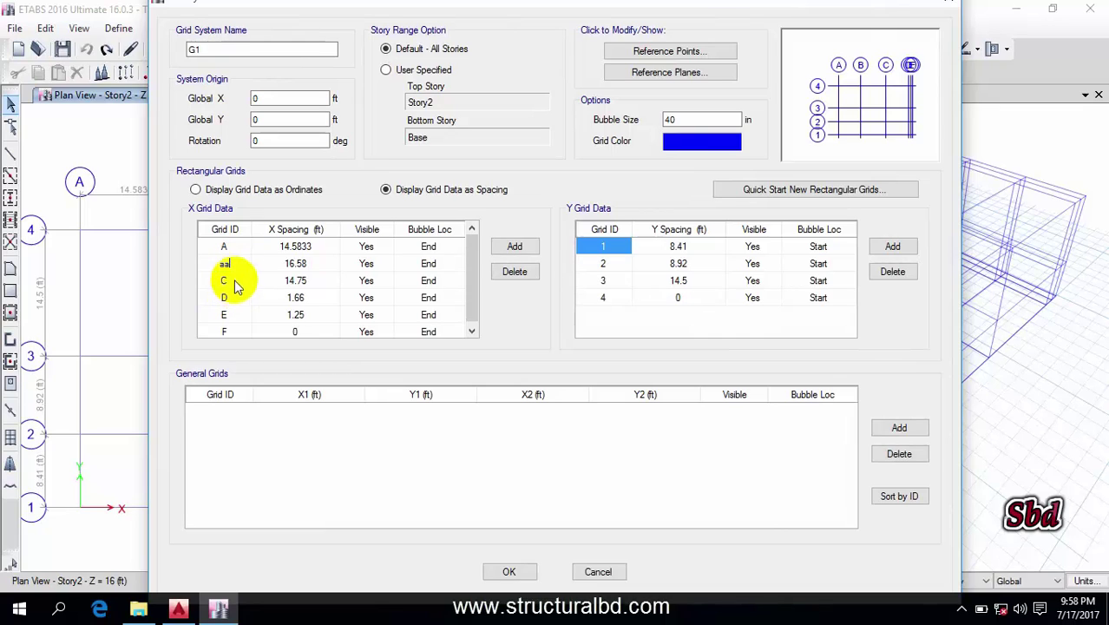
text(BB)
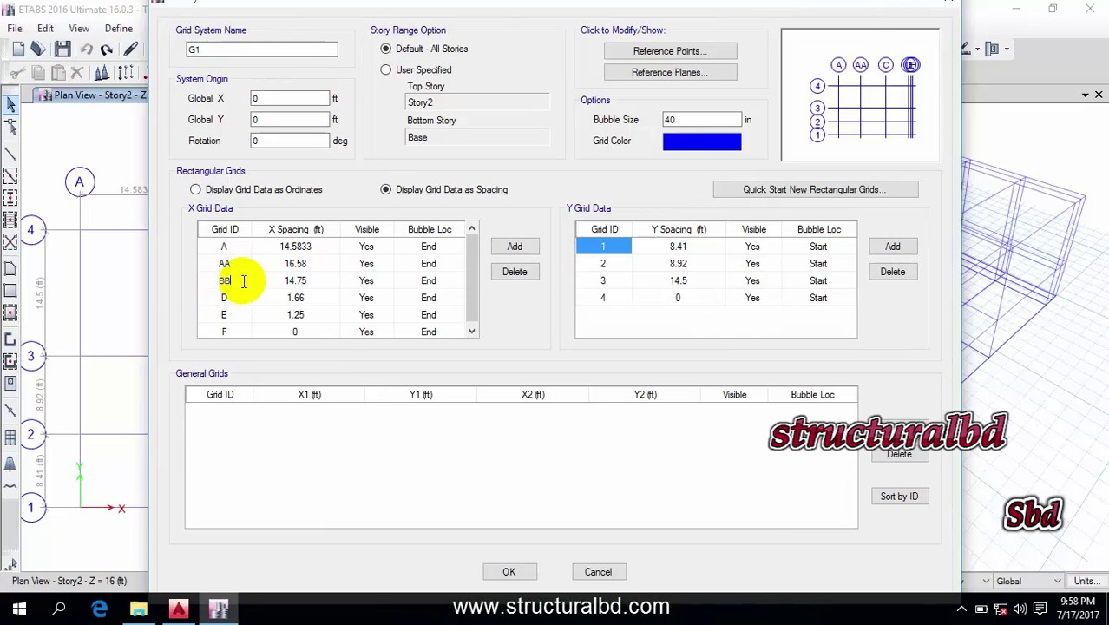
click(238, 264)
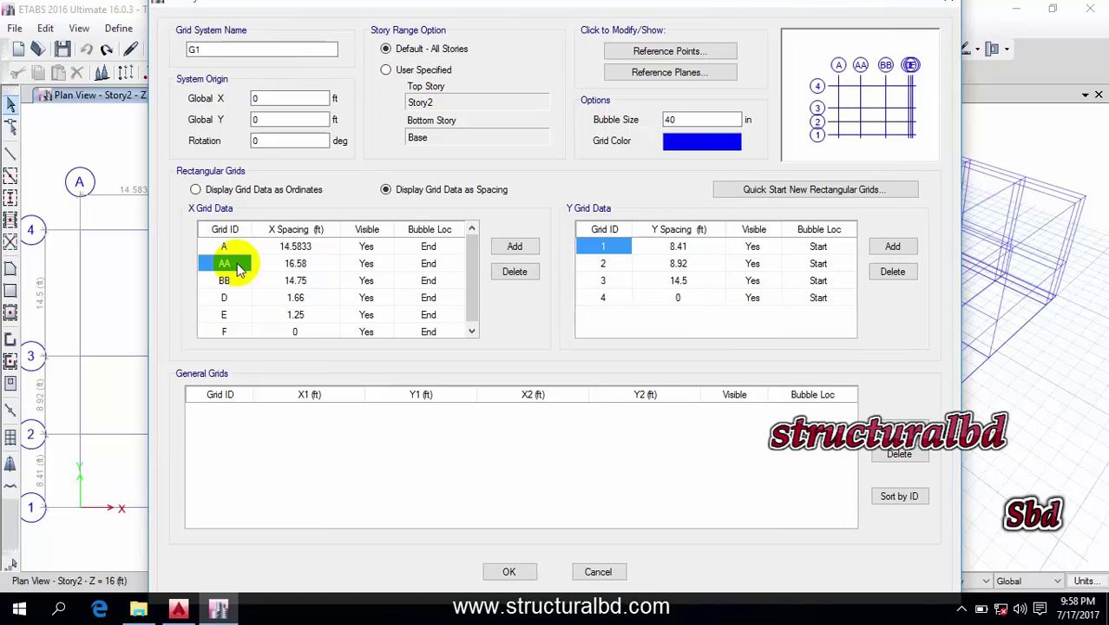
scroll(470, 273, down, 1)
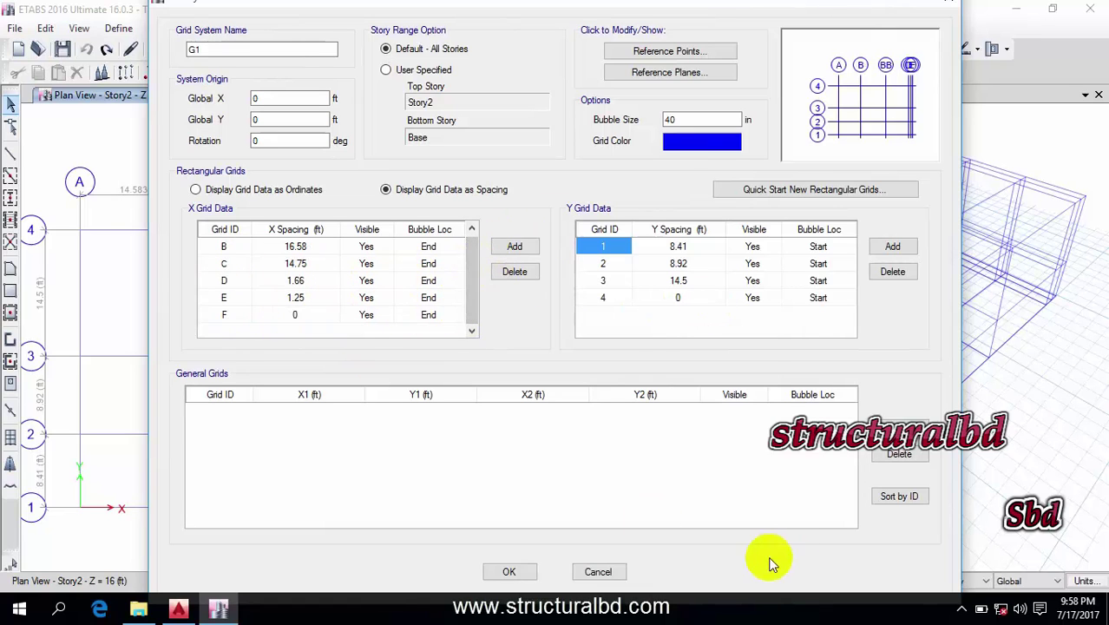
click(508, 571)
scroll(382, 330, down, 2)
scroll(364, 291, up, 2)
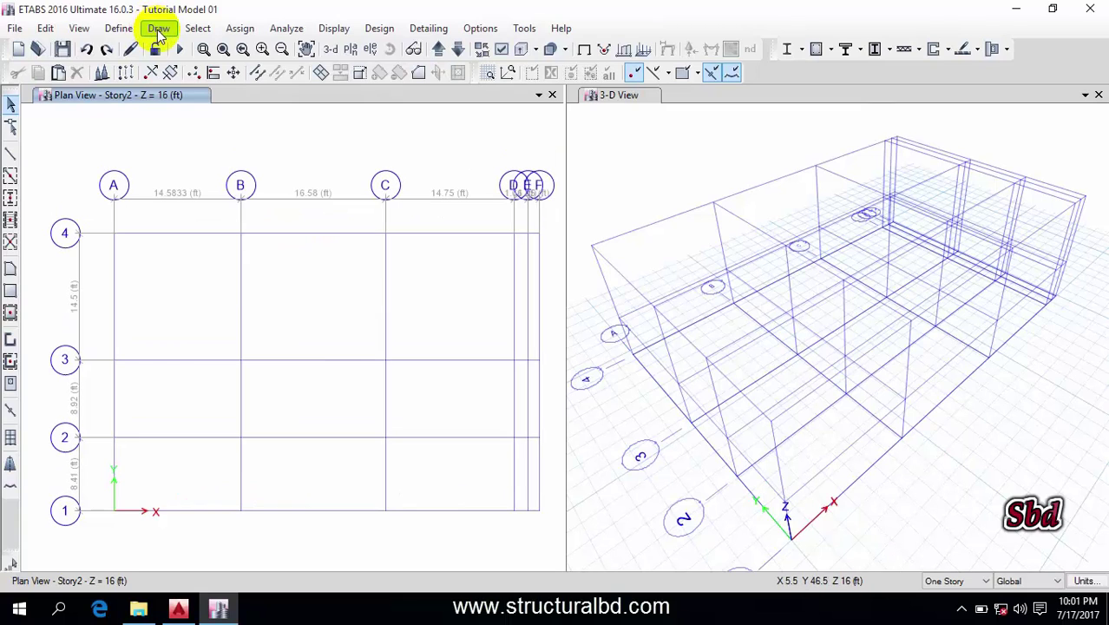
- Draw a joint object at grid B-4
click(160, 28)
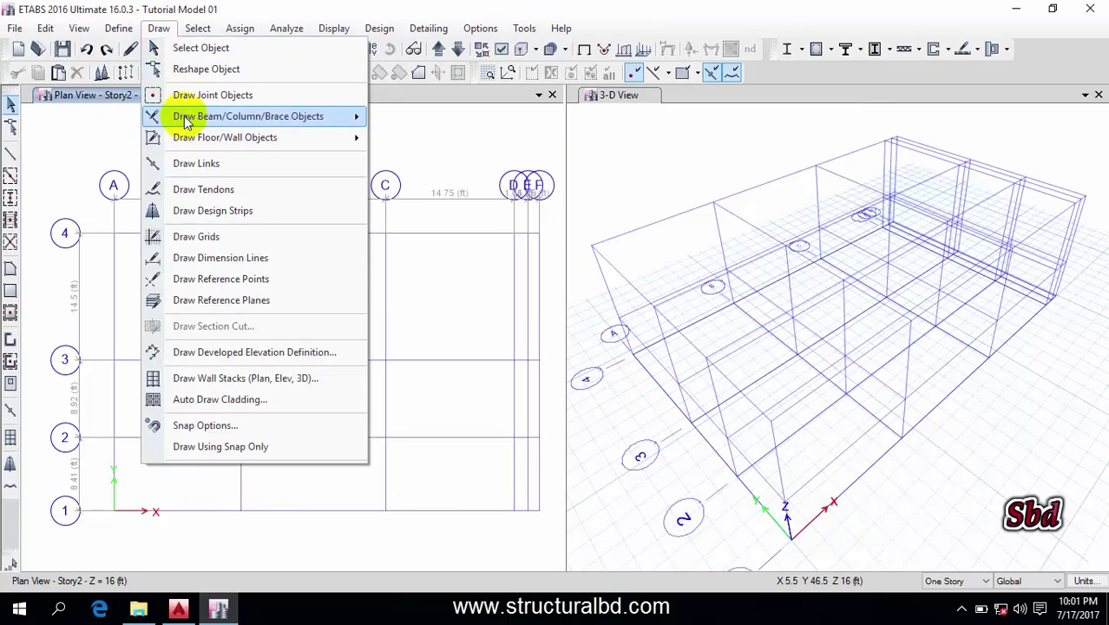
click(211, 97)
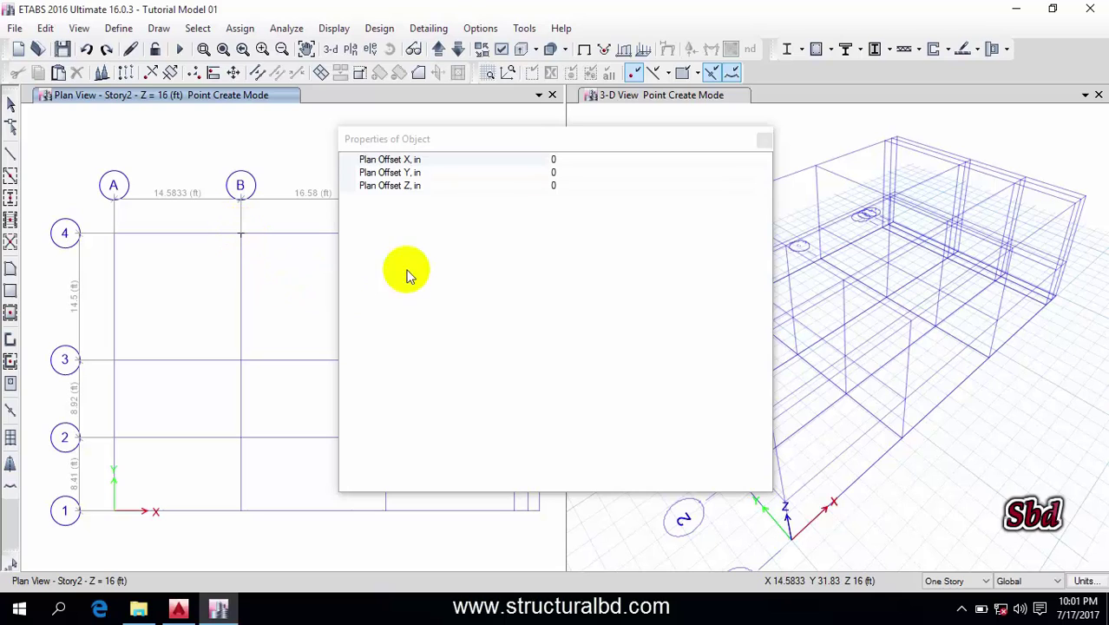
click(764, 140)
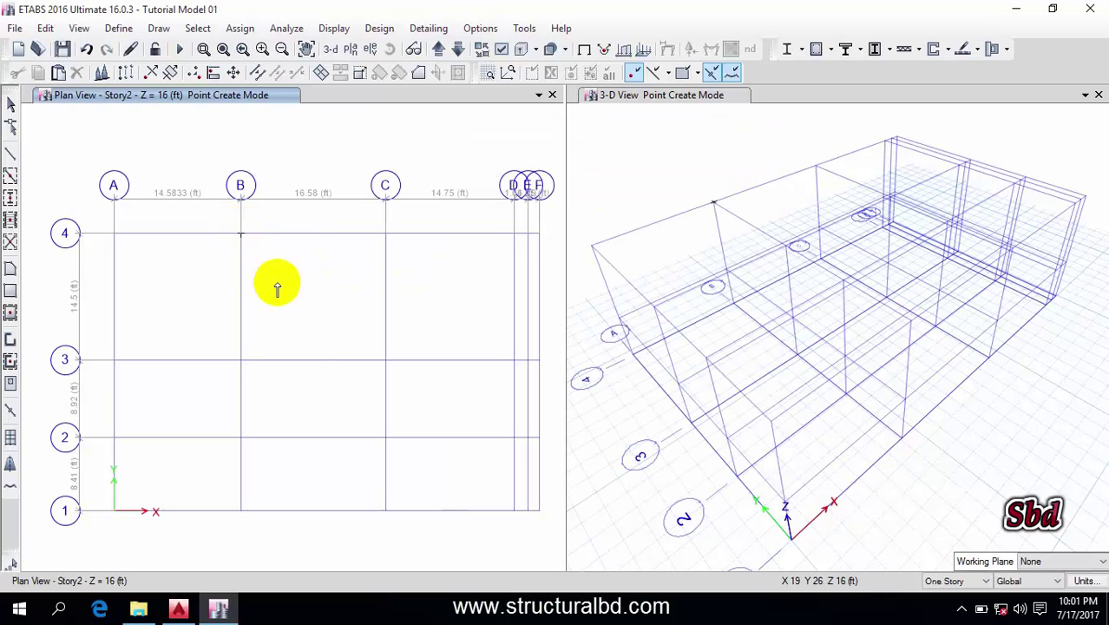
key(Escape)
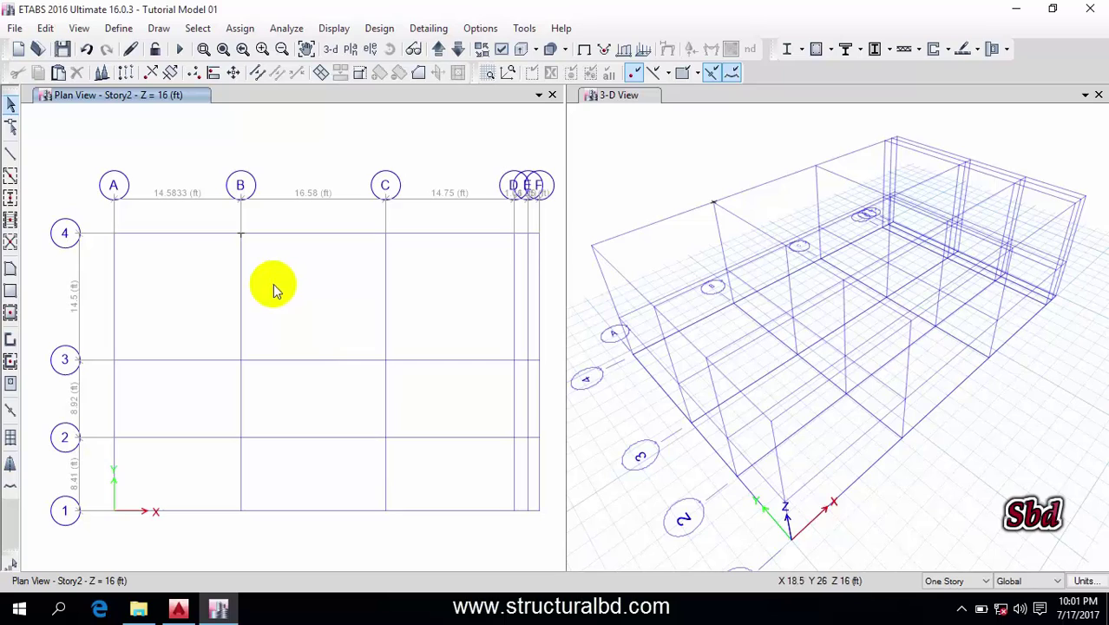
- Replicate the B-4 joint once, 5 ft along X
drag(215, 218, 283, 272)
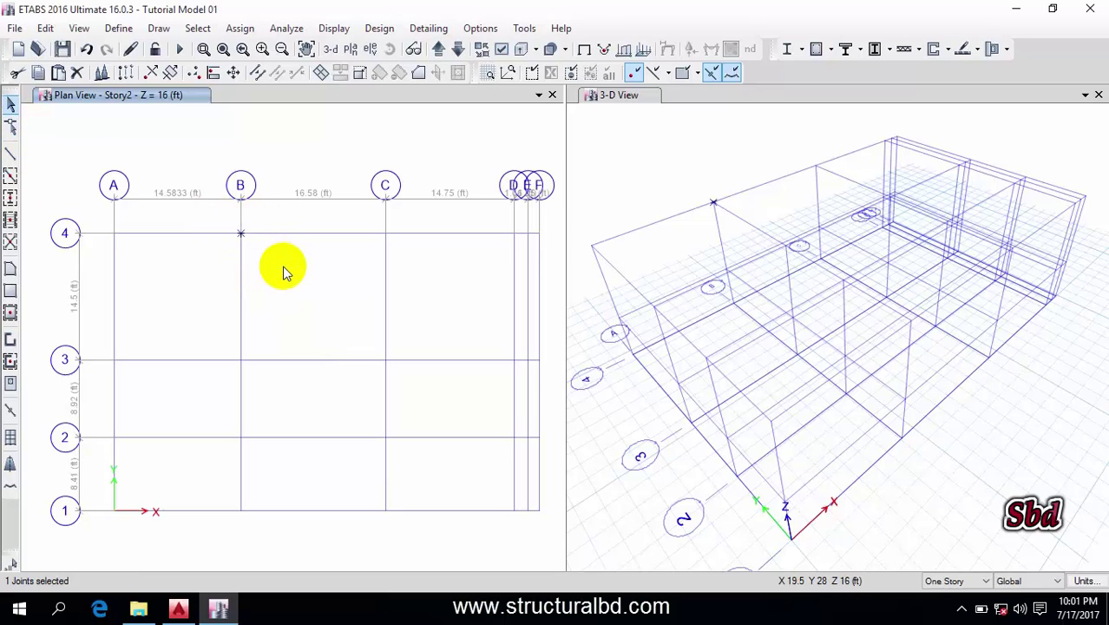
click(127, 73)
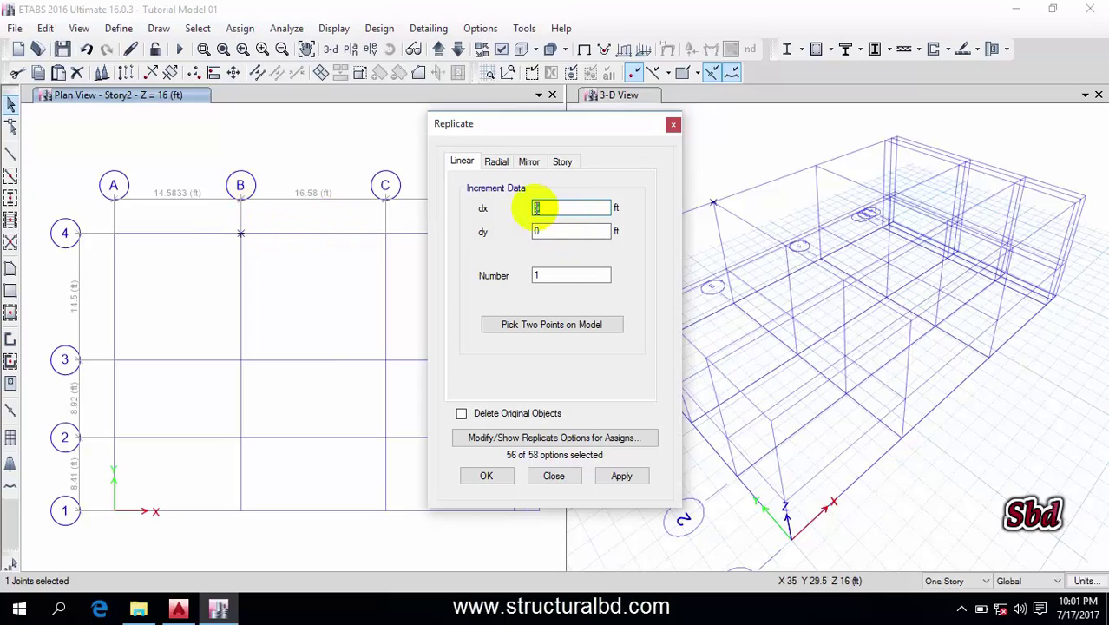
click(622, 478)
click(487, 477)
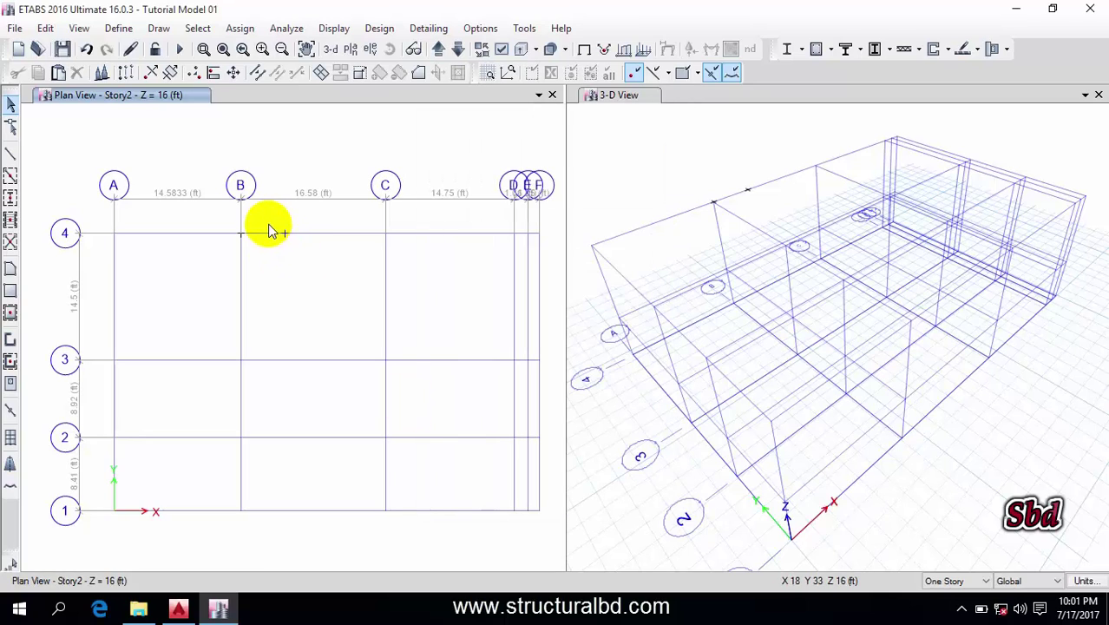
- Clear the selection and select only the copied joint on grid line 4
click(285, 232)
click(240, 233)
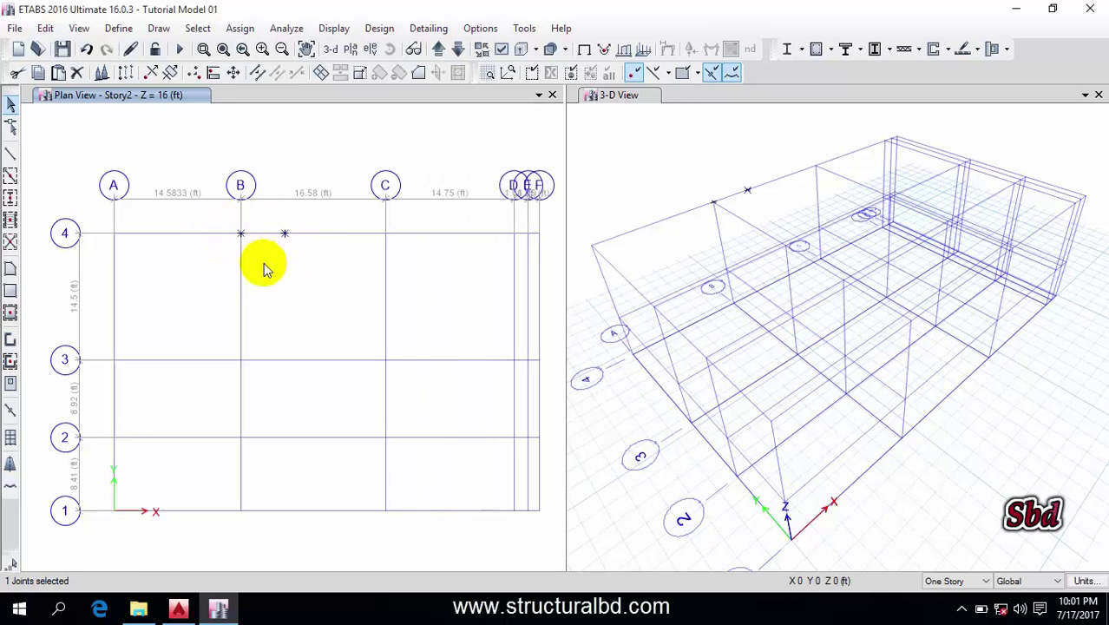
click(11, 102)
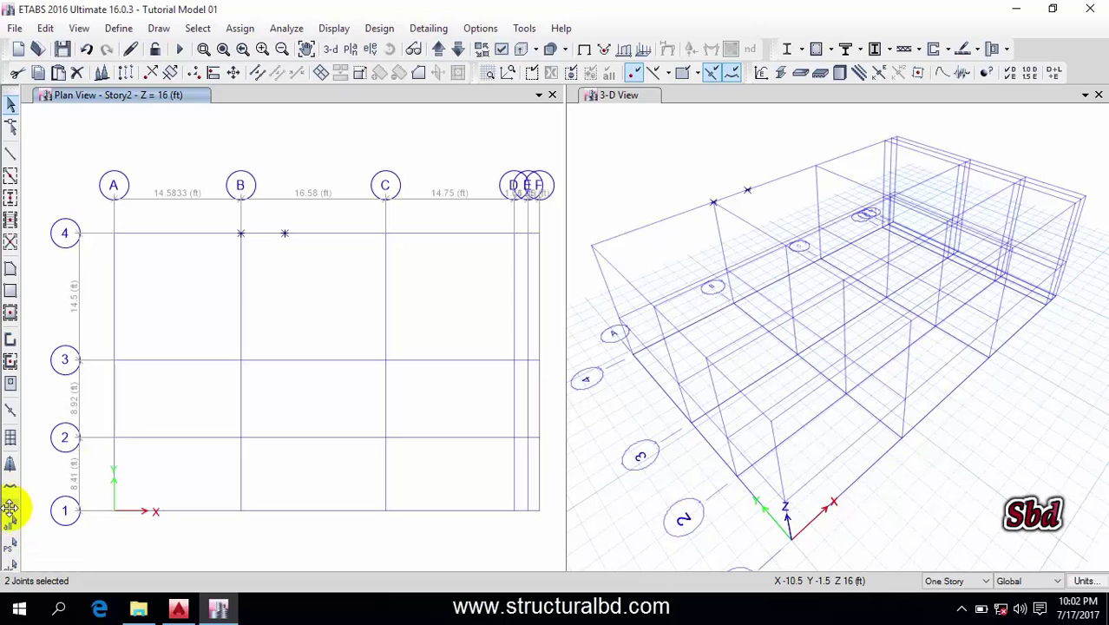
drag(8, 510, 38, 517)
click(37, 512)
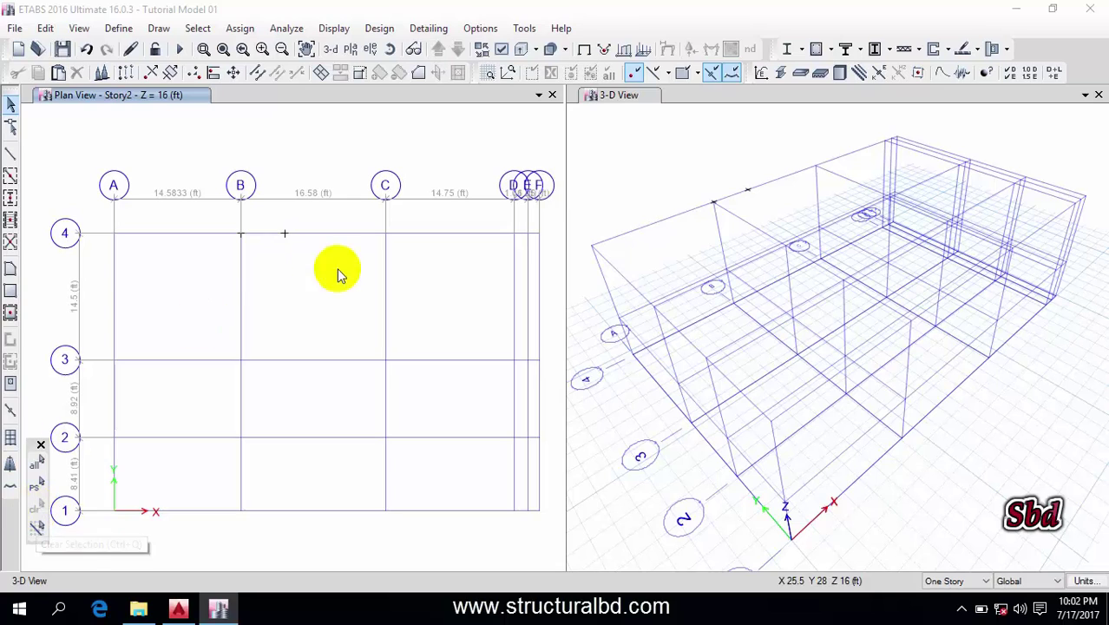
click(284, 233)
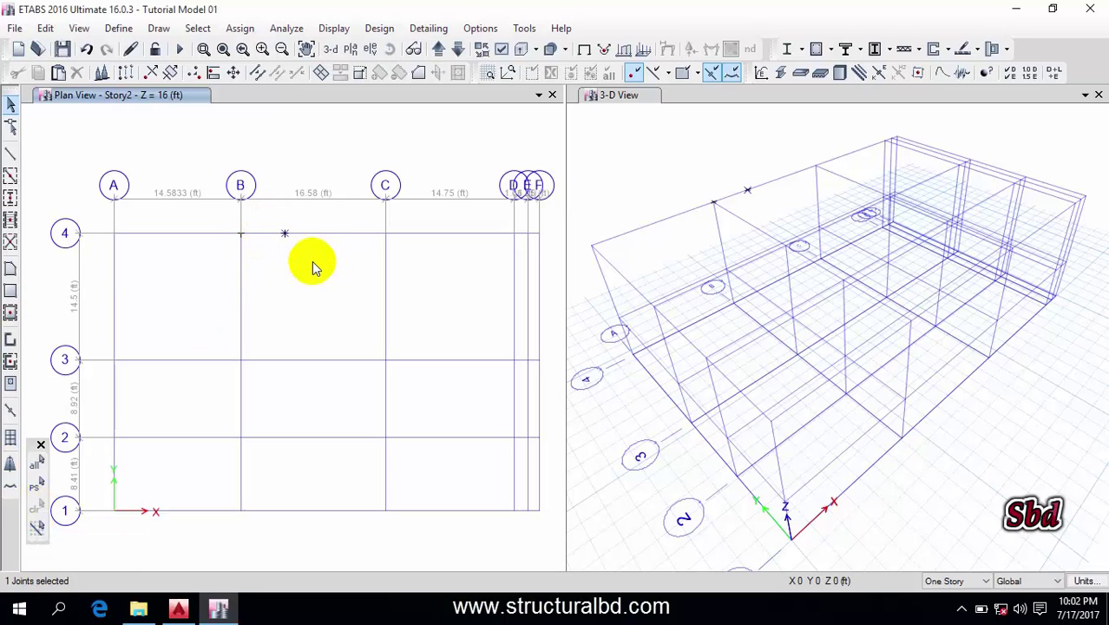
click(45, 28)
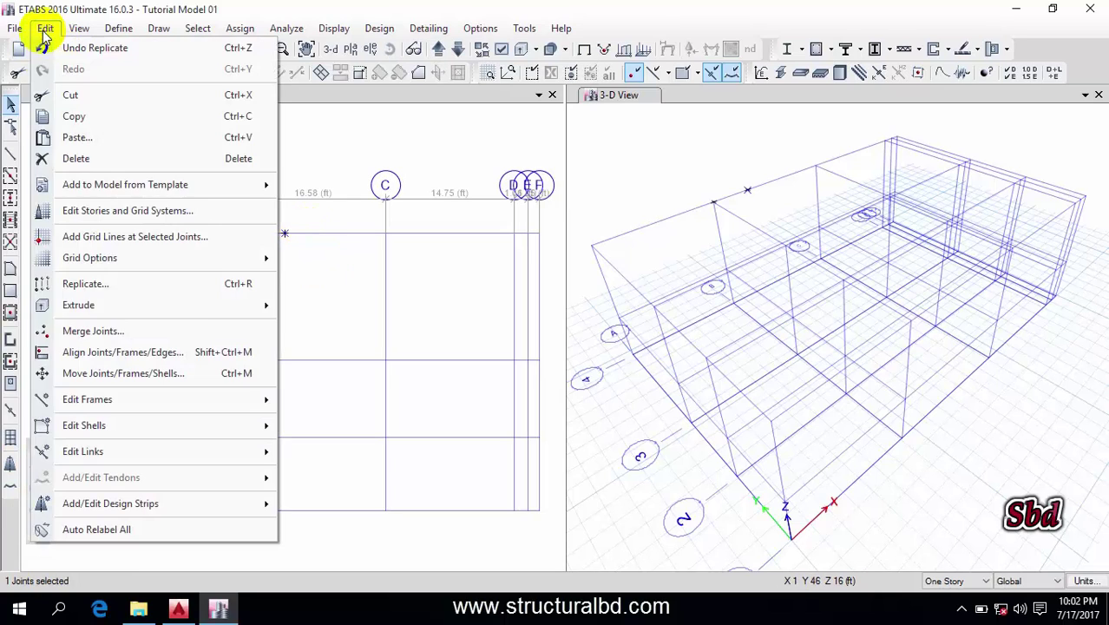
- Add grid line 7 at the selected joint, with Parallel To X unchecked
click(113, 237)
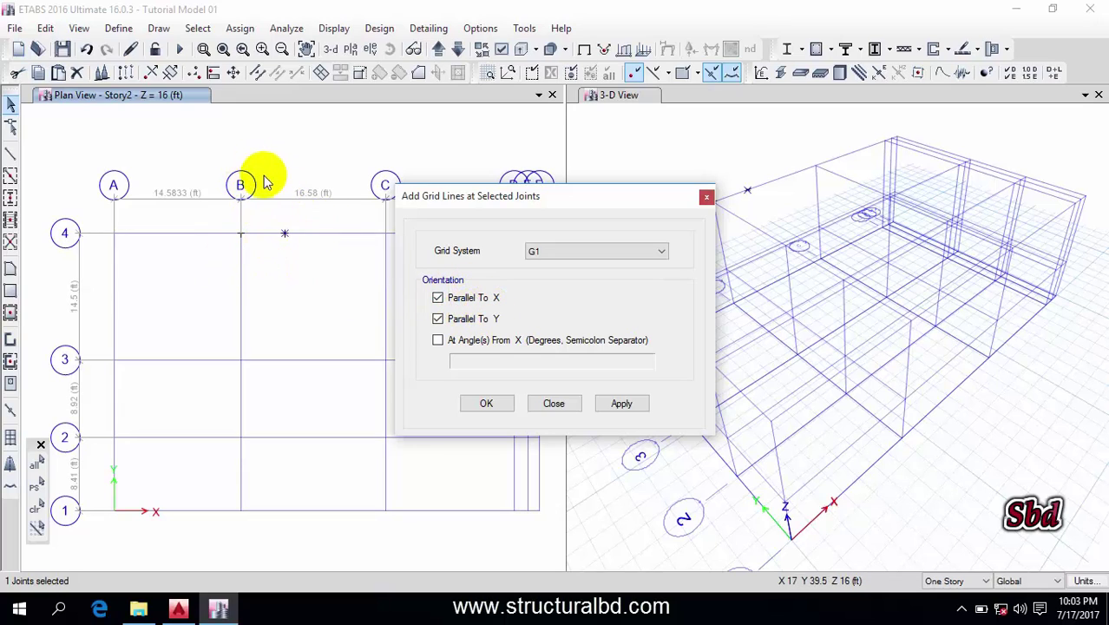
click(440, 298)
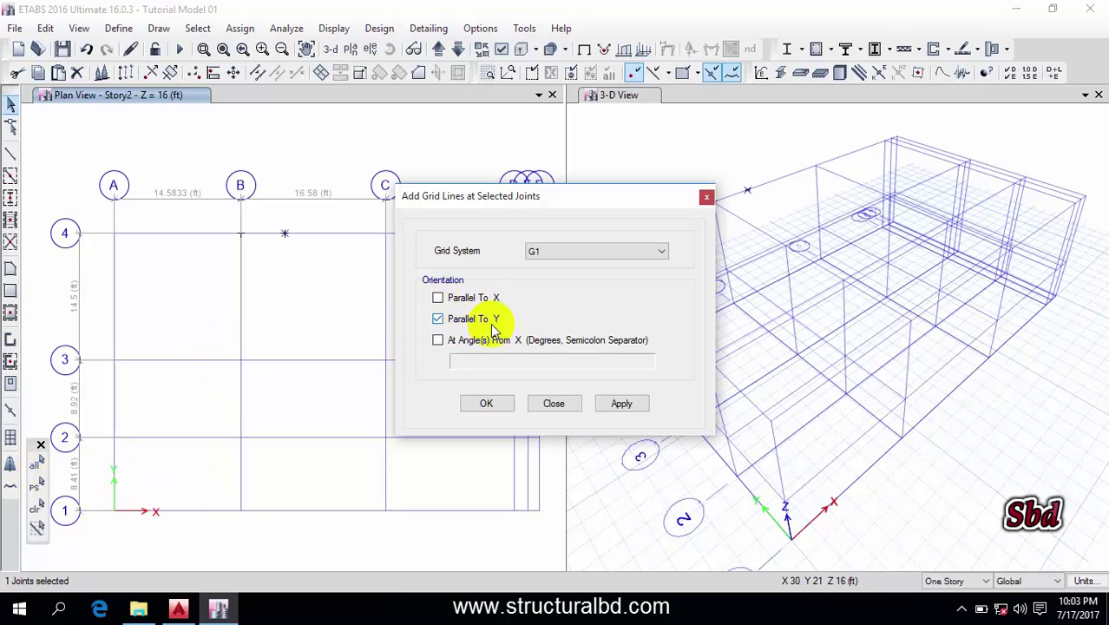
click(631, 401)
click(489, 406)
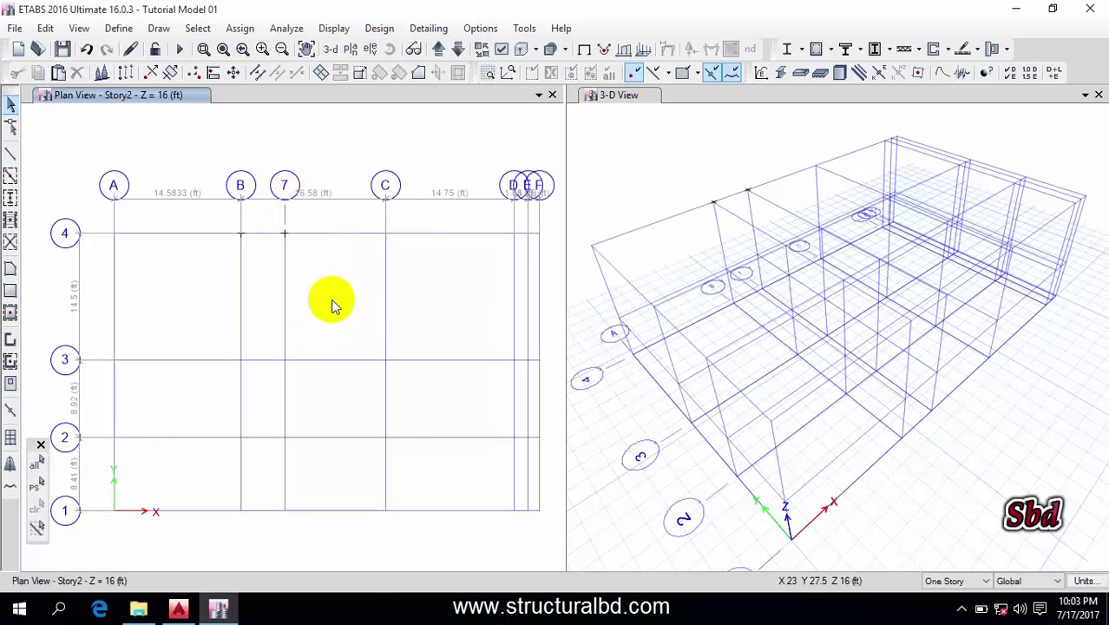
click(45, 28)
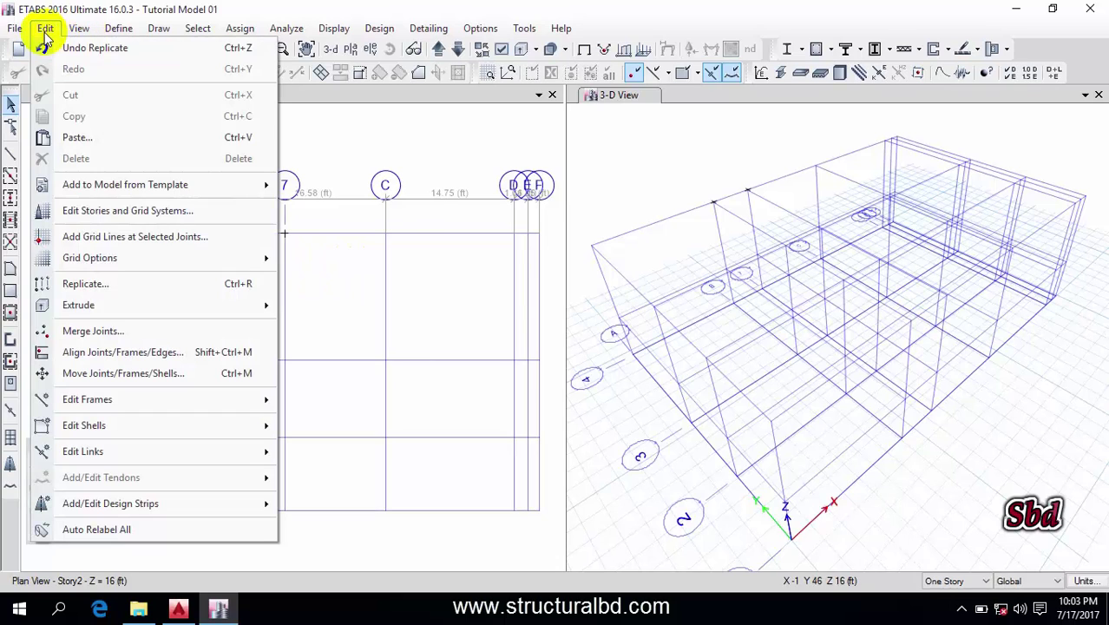
click(413, 128)
right_click(308, 150)
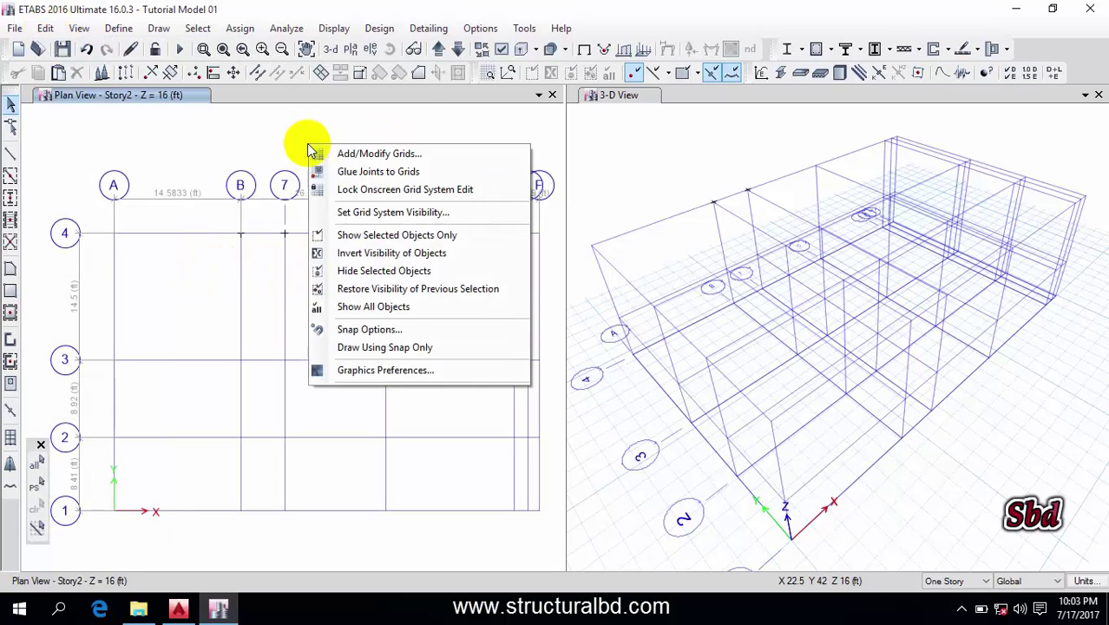
click(399, 157)
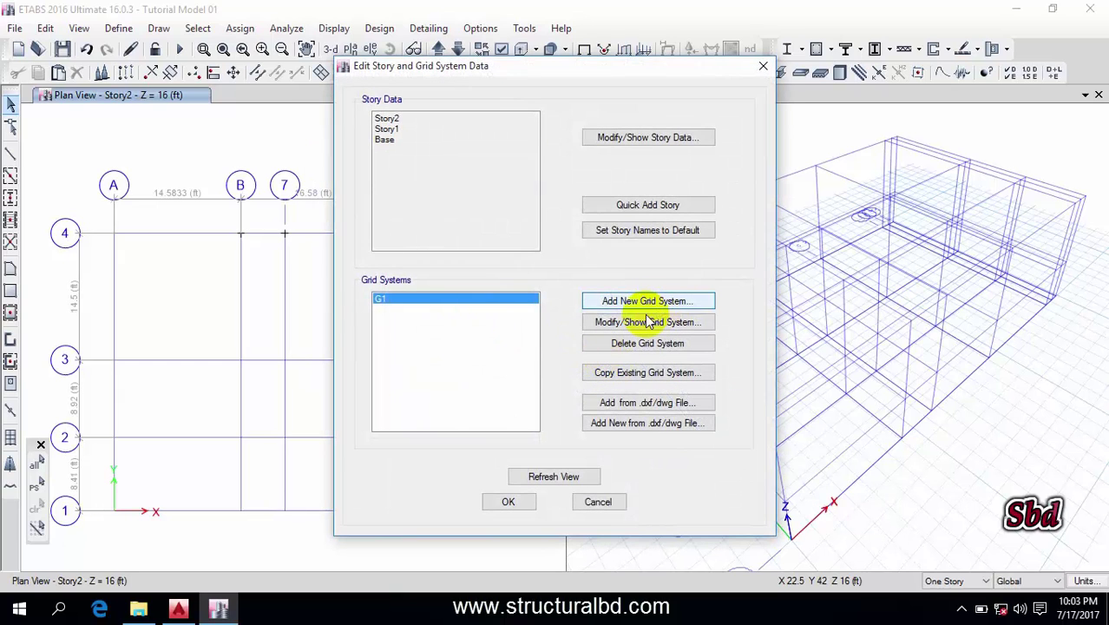
click(641, 329)
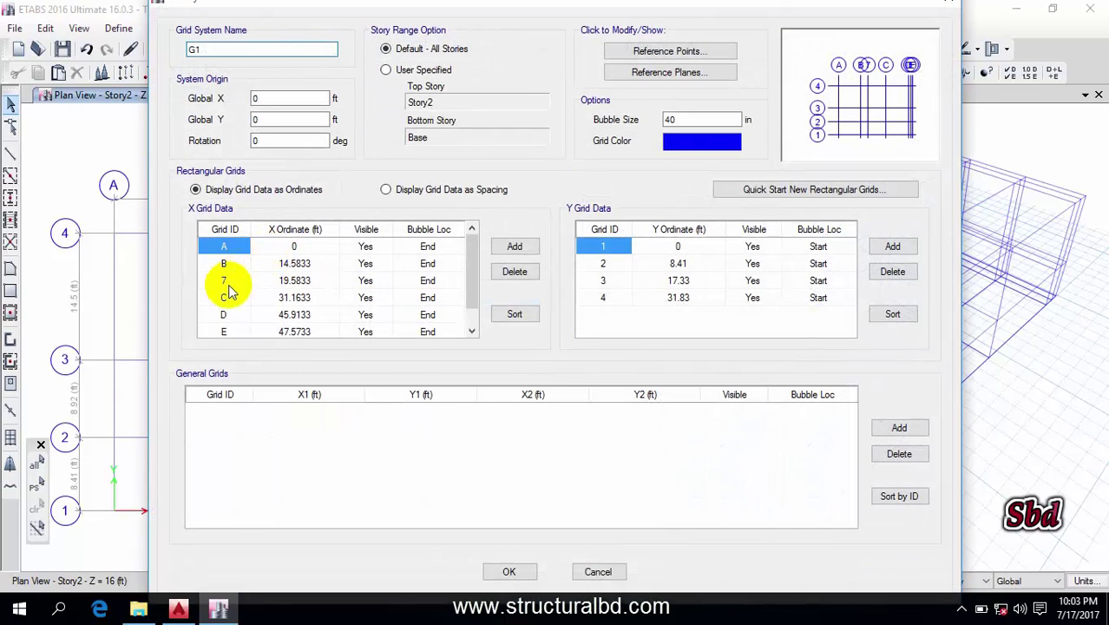
click(236, 280)
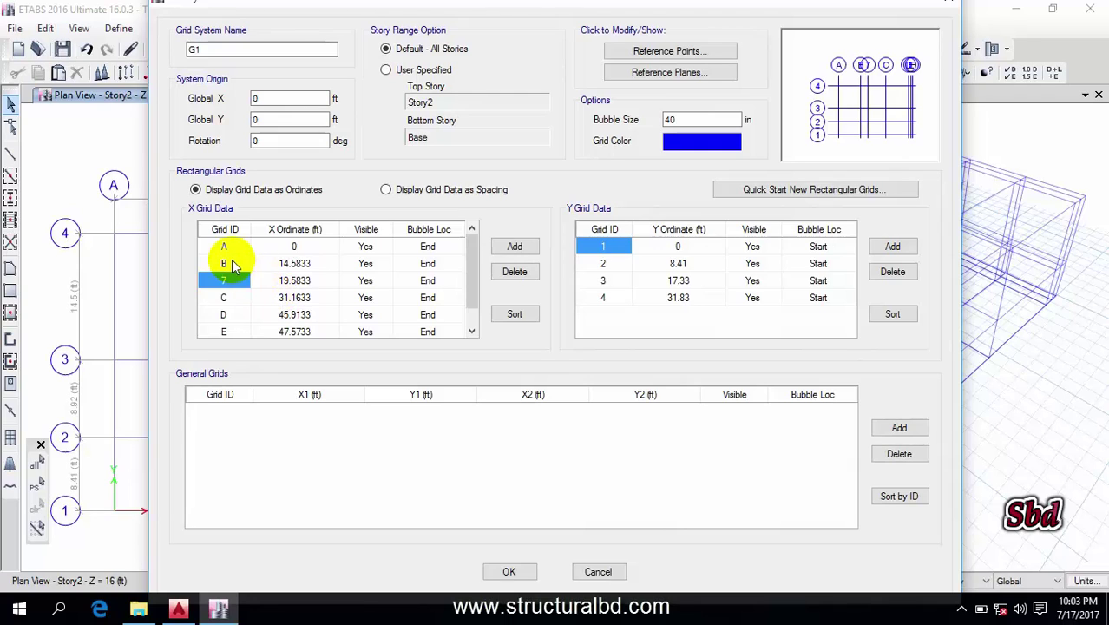
click(385, 190)
click(227, 247)
click(227, 280)
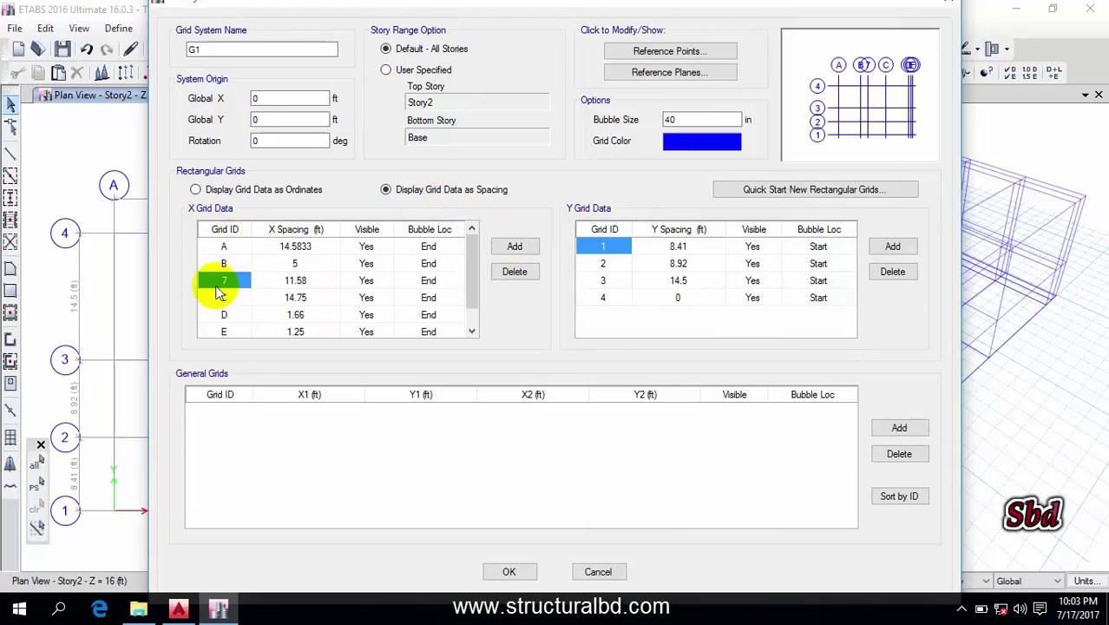
click(594, 573)
click(596, 496)
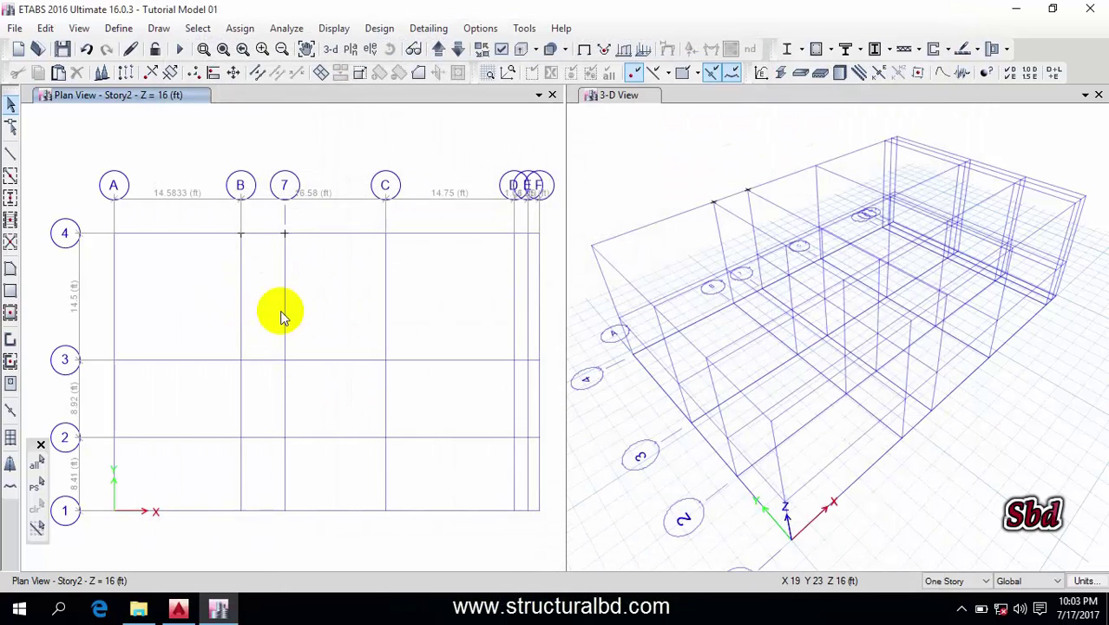